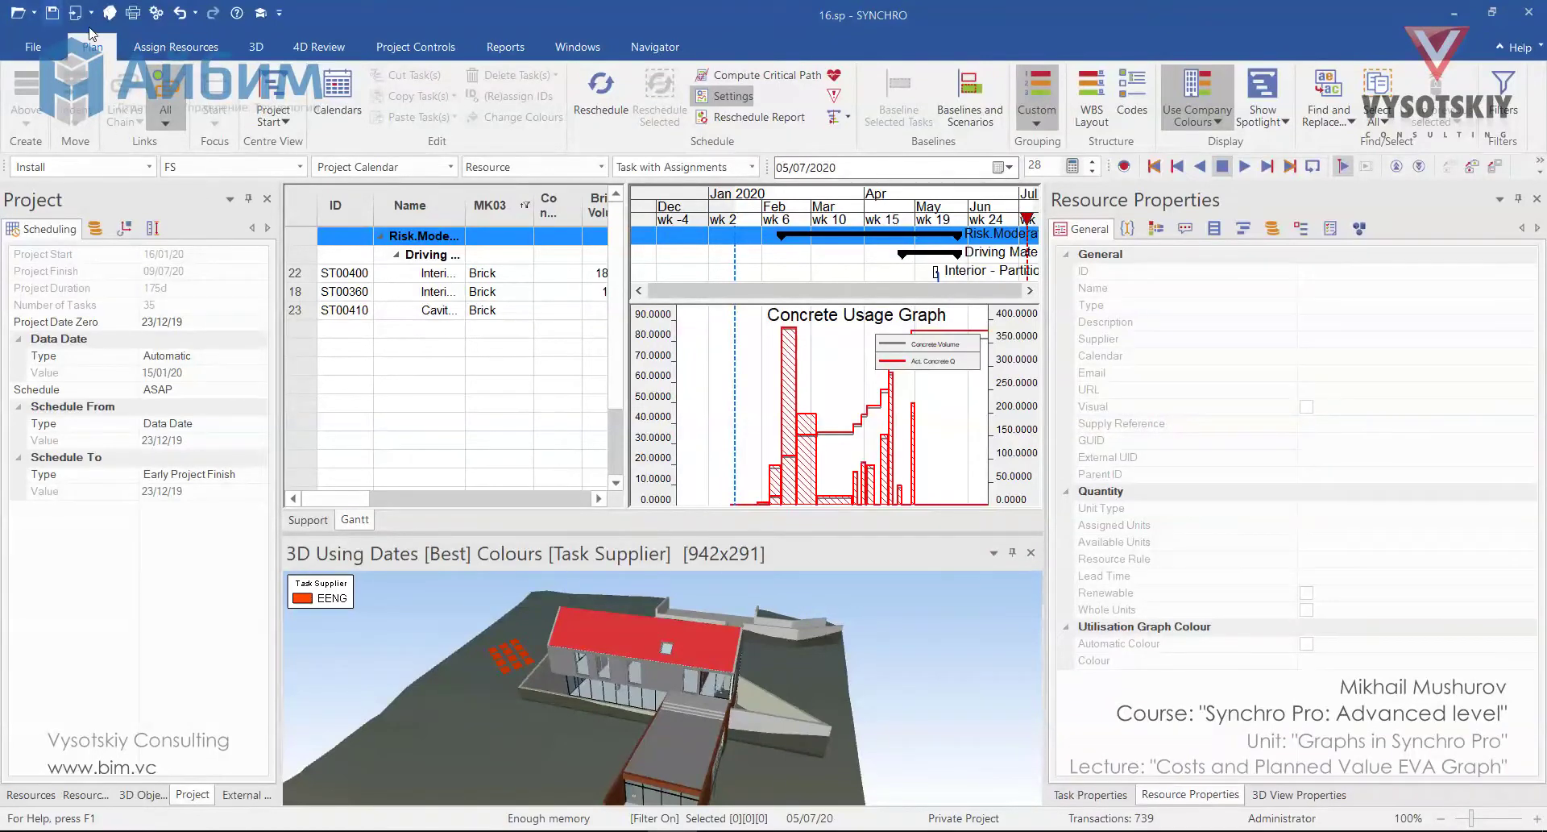
Step: Review the General settings in the program options
click(160, 12)
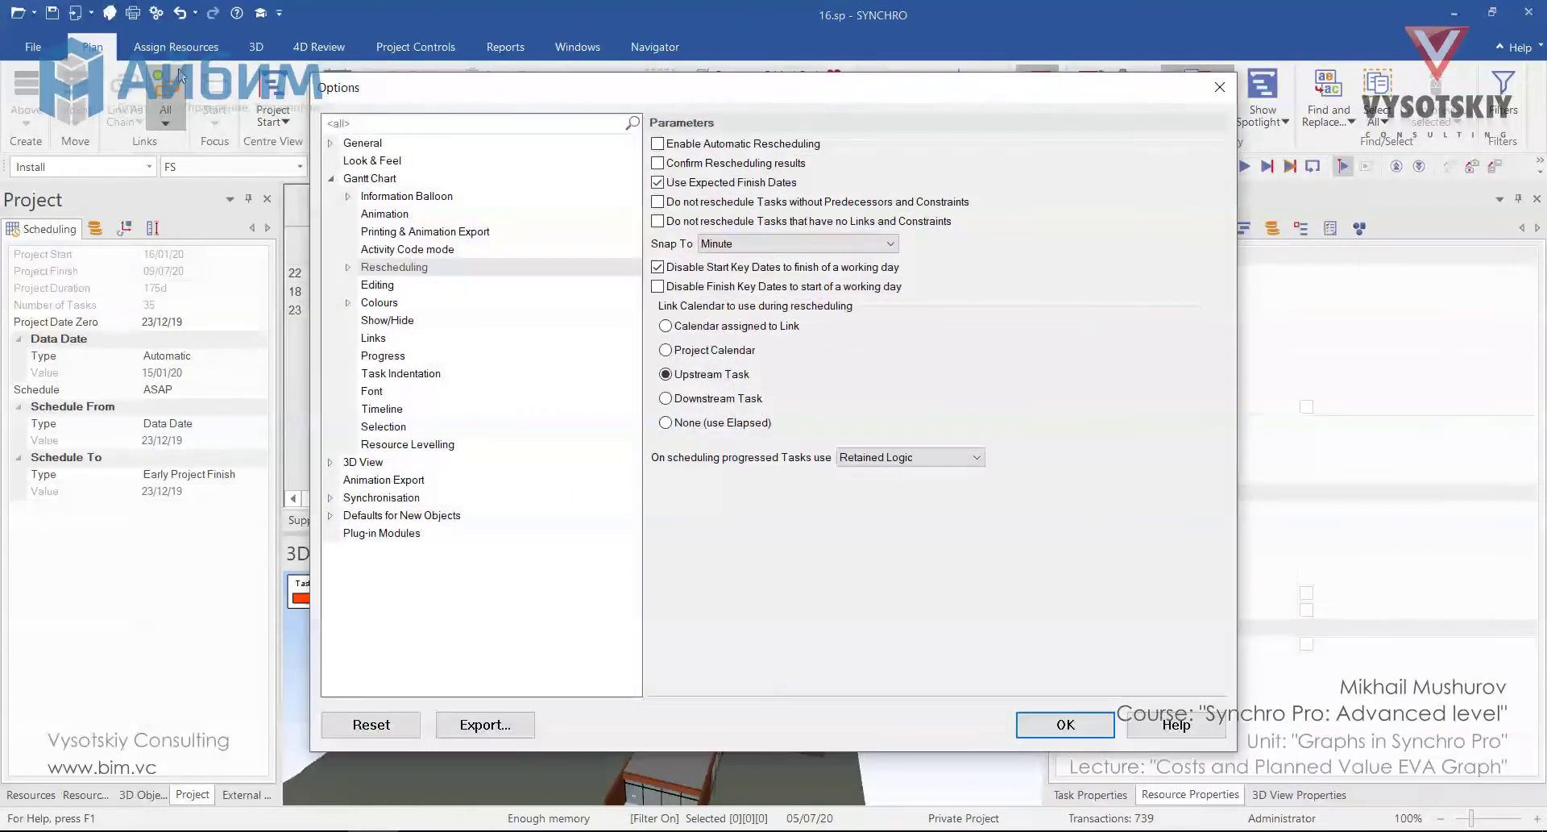
click(331, 142)
click(387, 197)
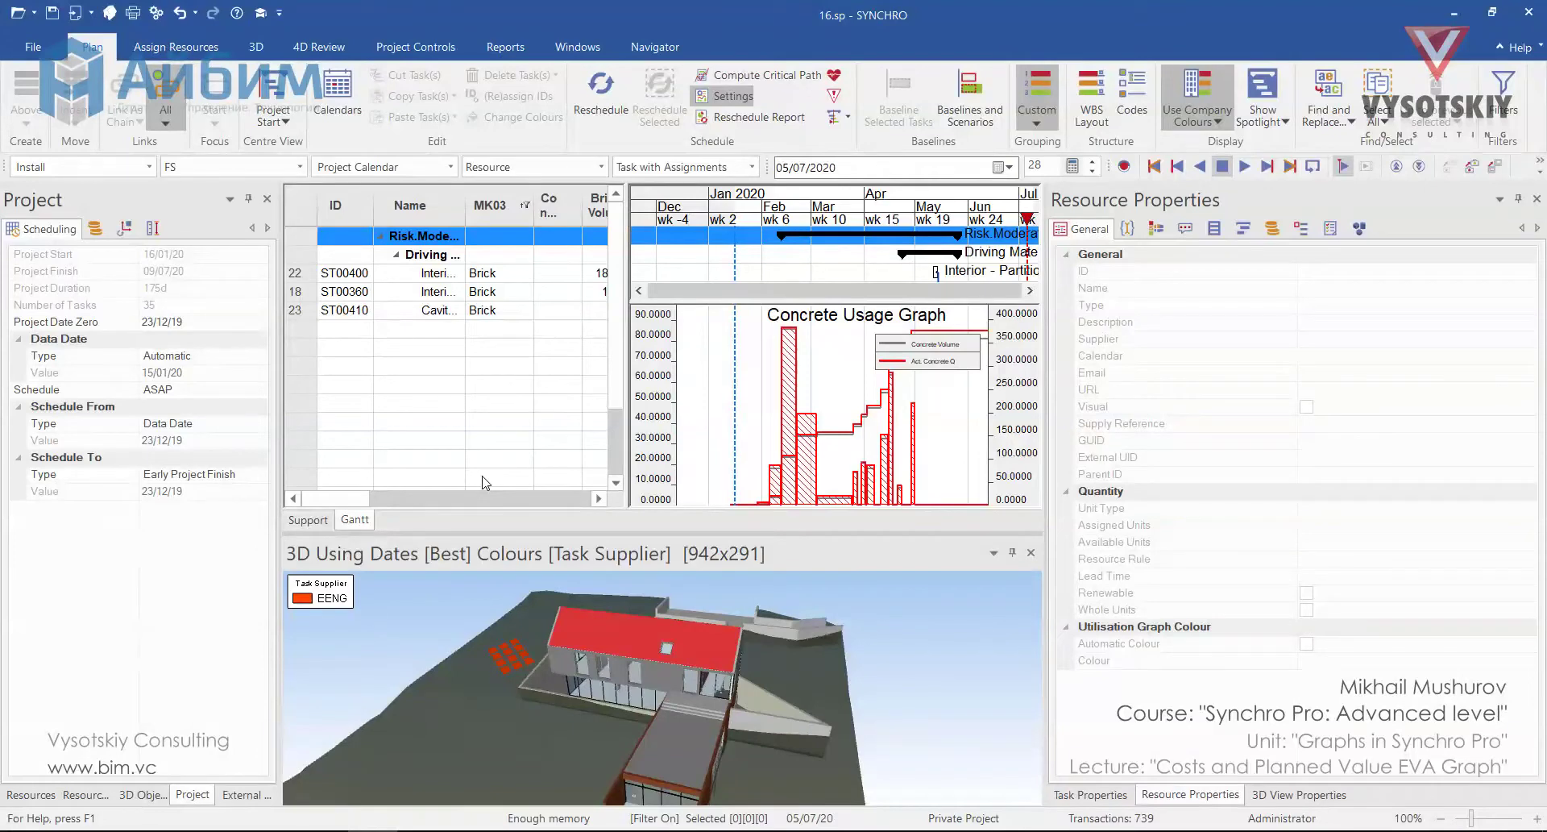
Step: Add a cost entry to the Electrical Equipment material resource
click(1272, 228)
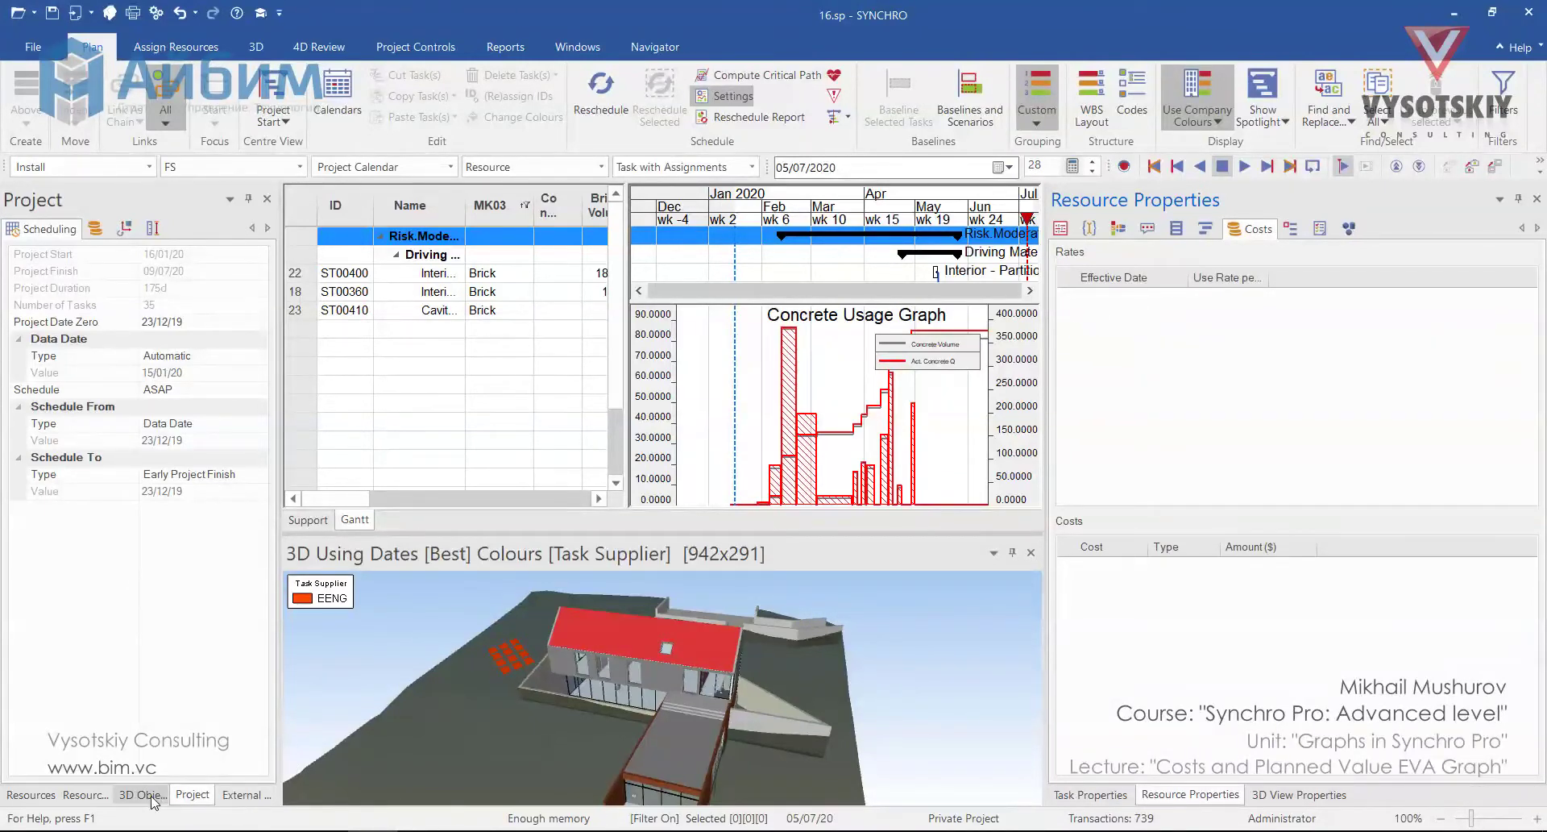
click(86, 795)
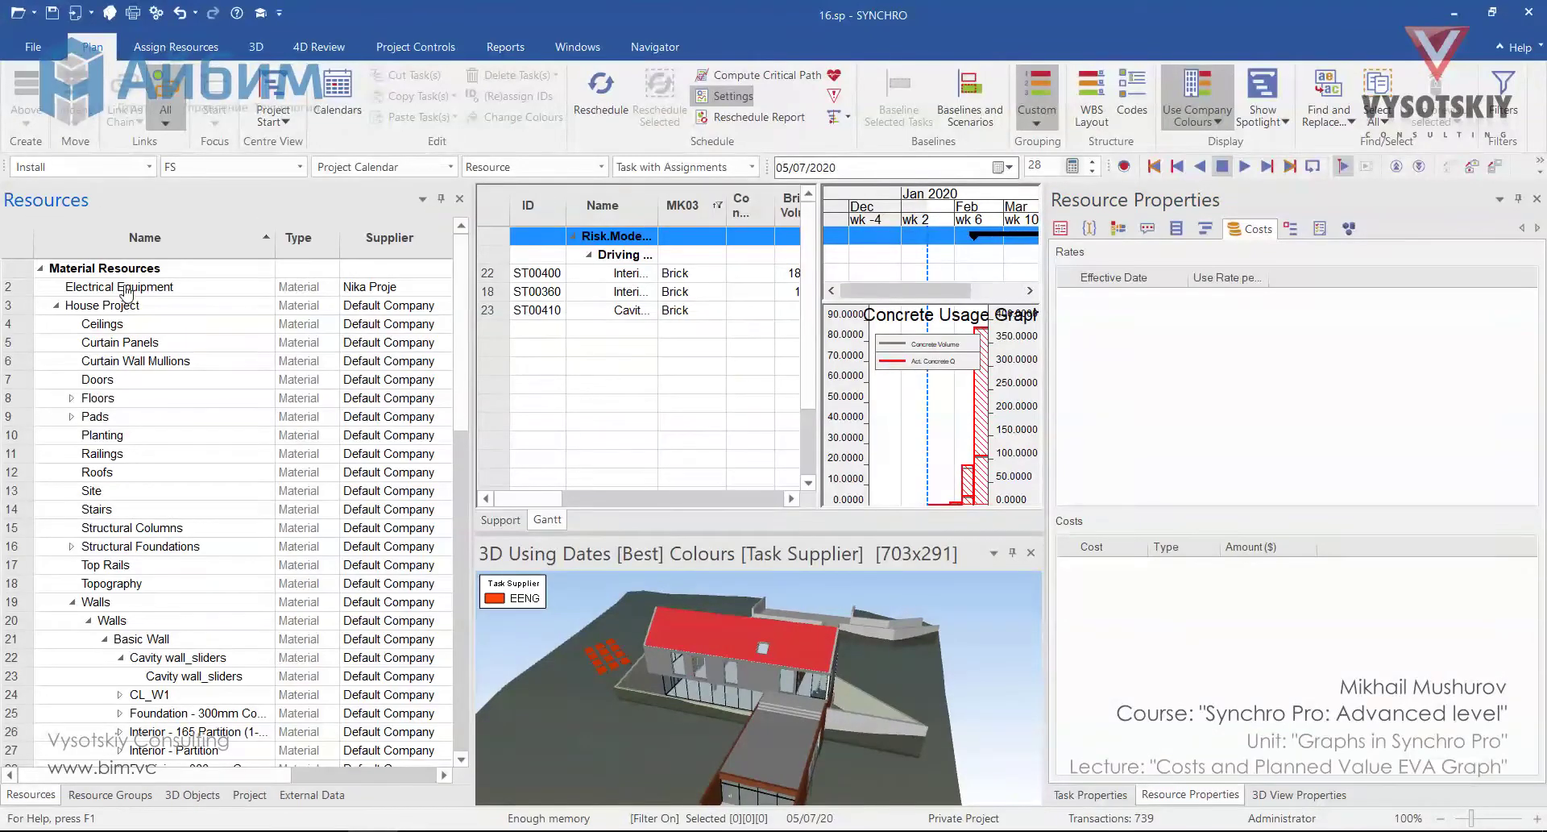
click(126, 288)
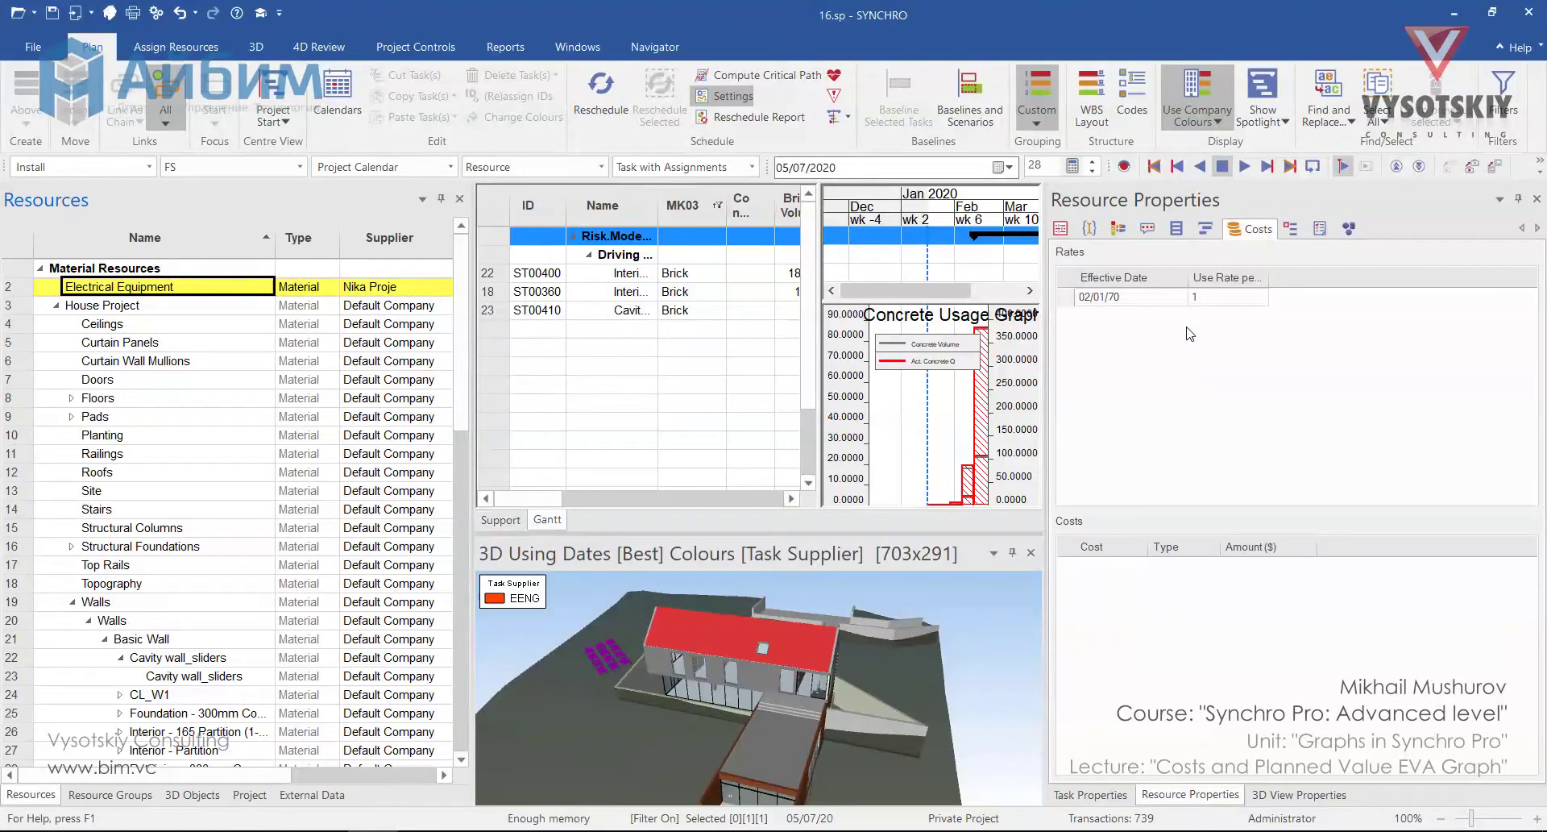
click(1149, 299)
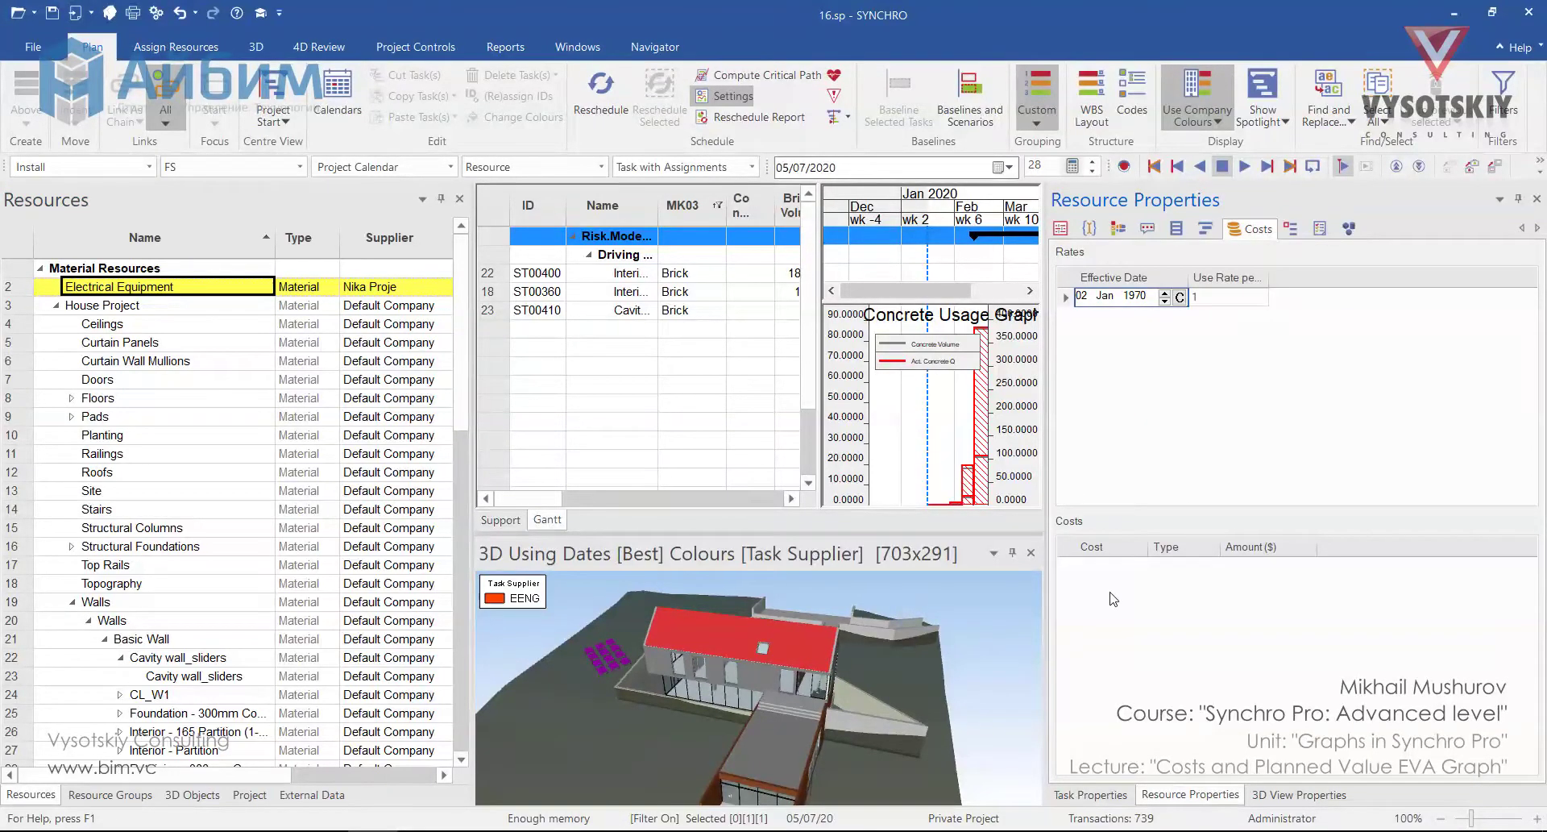
right_click(1111, 593)
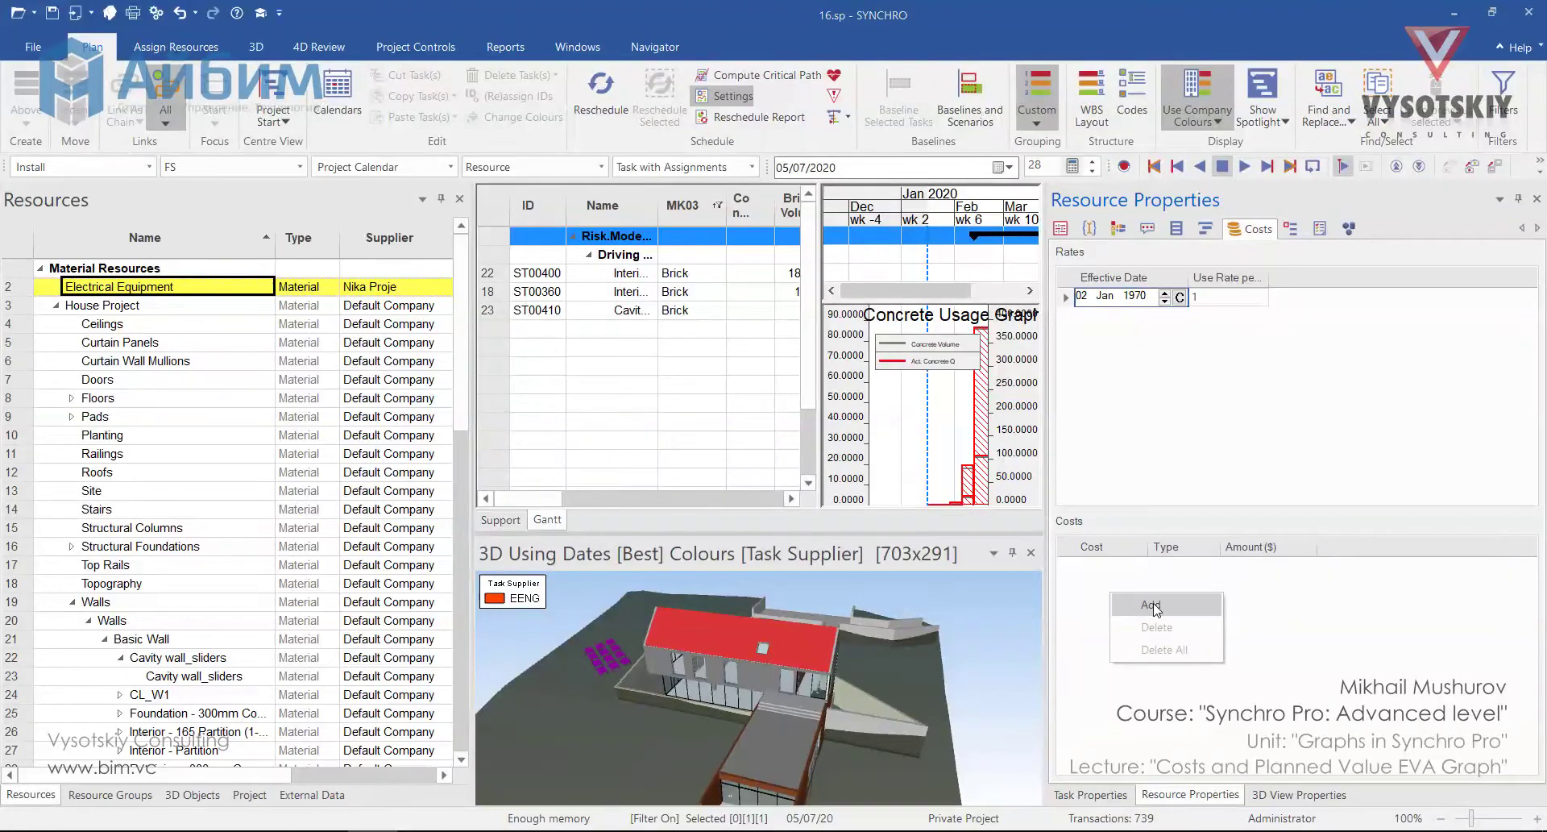
click(1150, 605)
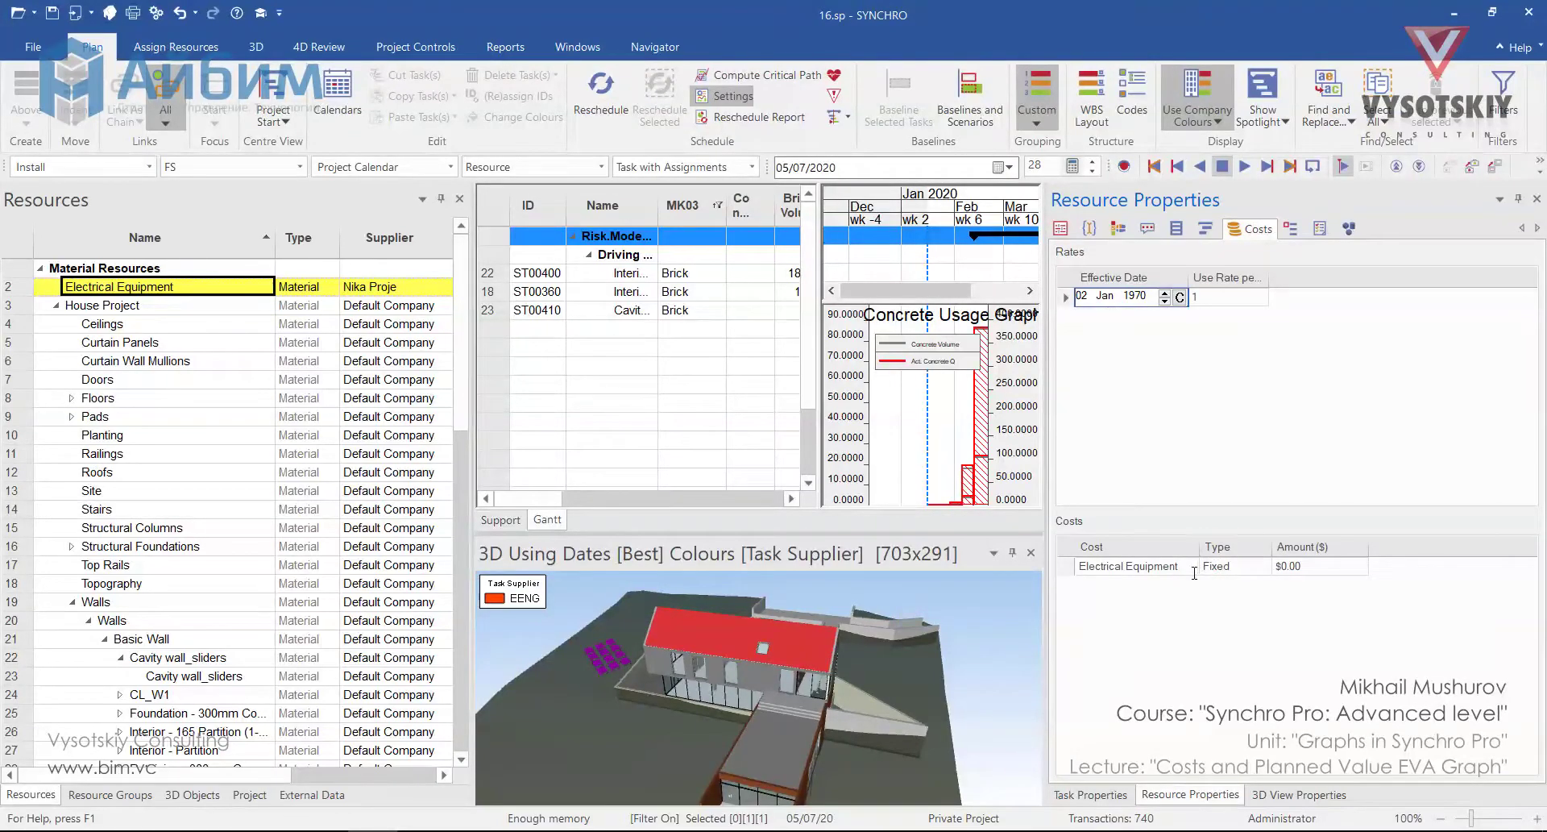
Step: Set the Electrical Equipment cost amount to $1,500.00 and keep its cost type as Fixed
click(1344, 564)
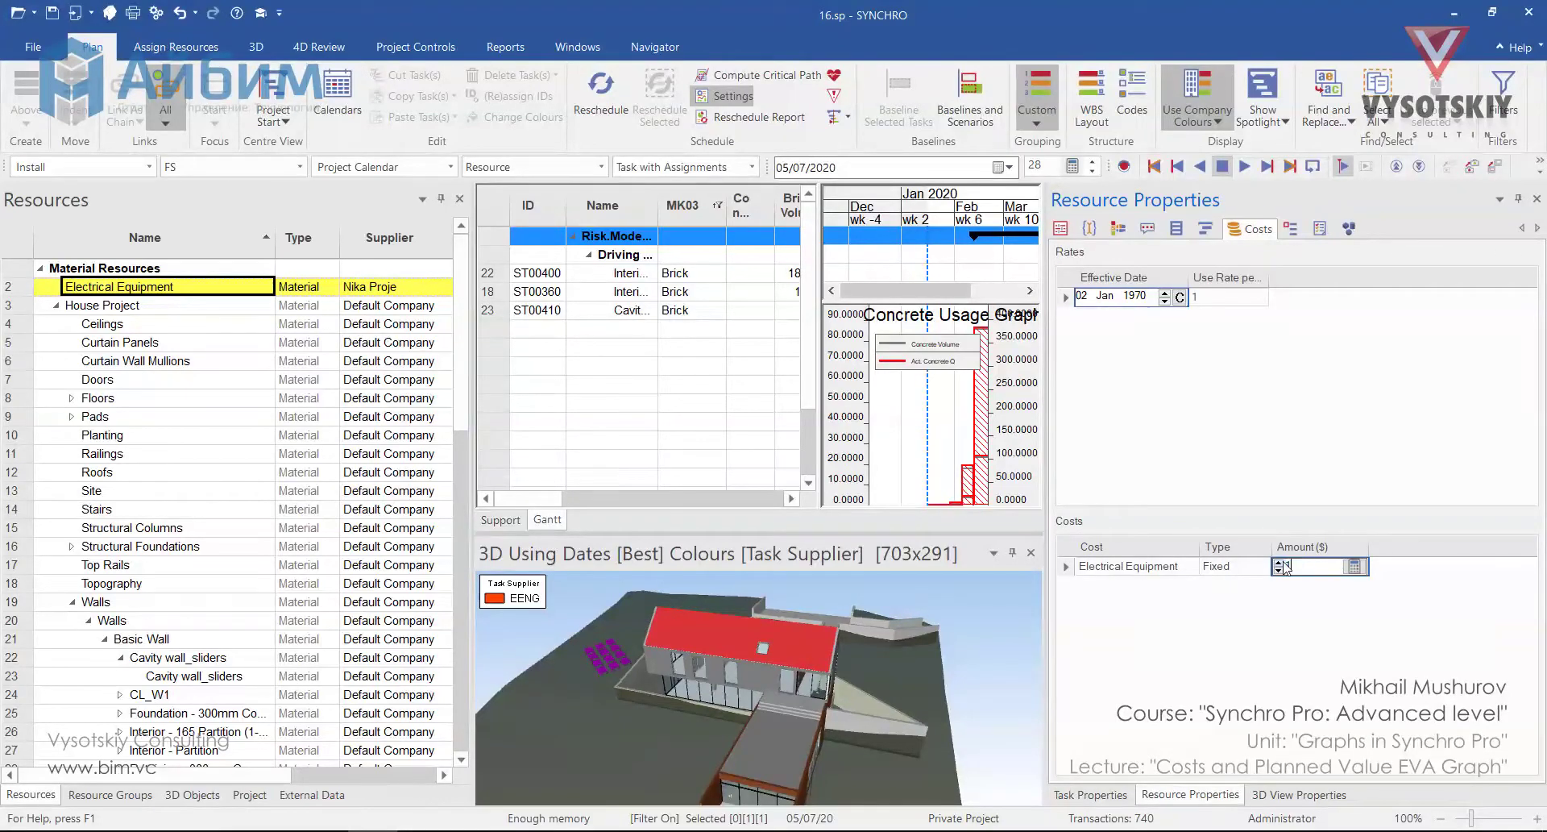
click(1270, 613)
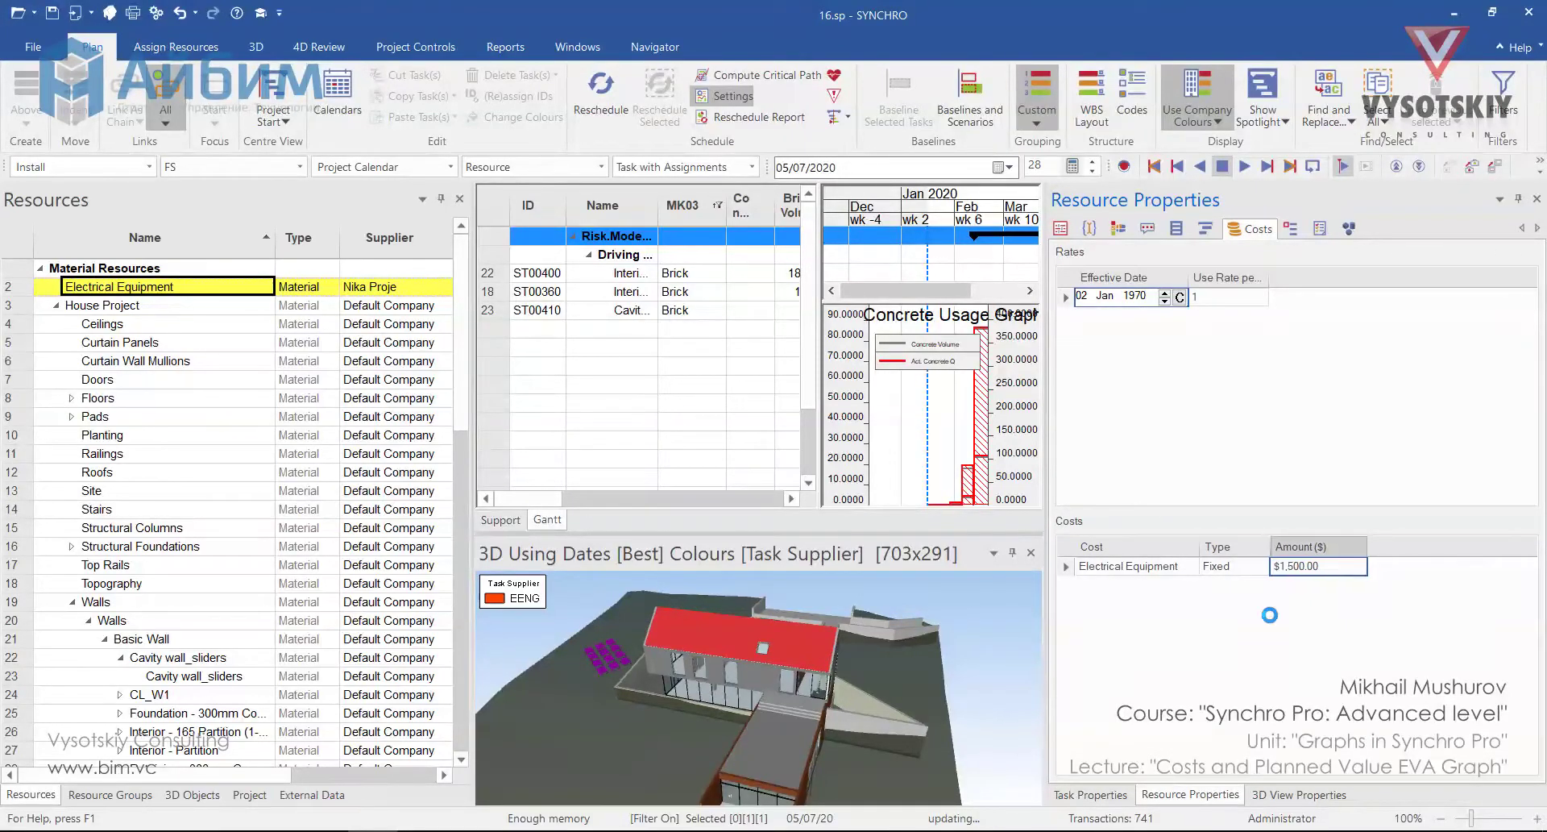
click(1240, 566)
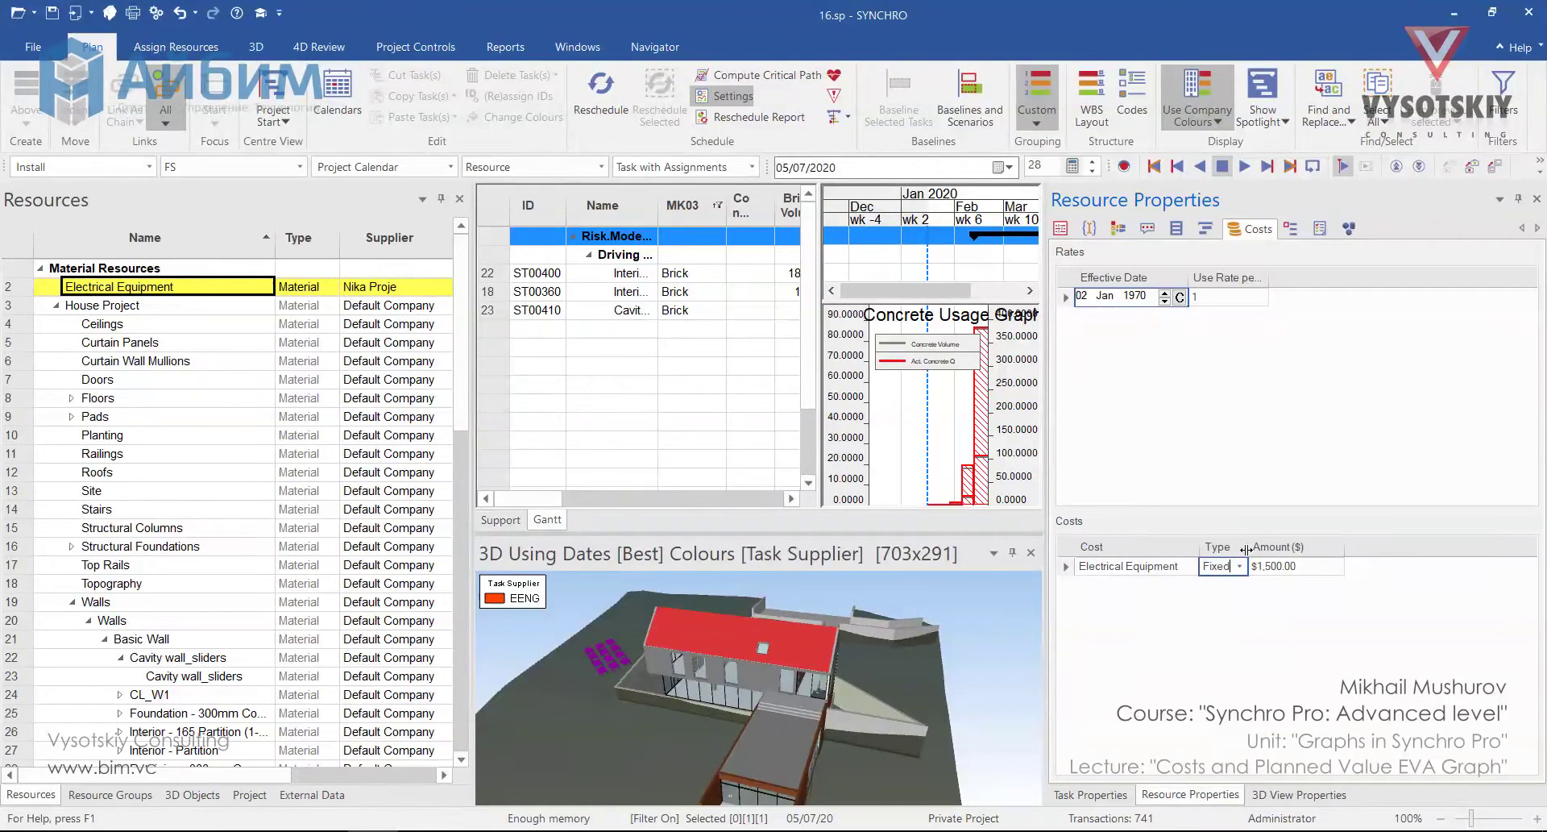
drag(1246, 548, 1316, 547)
click(1307, 566)
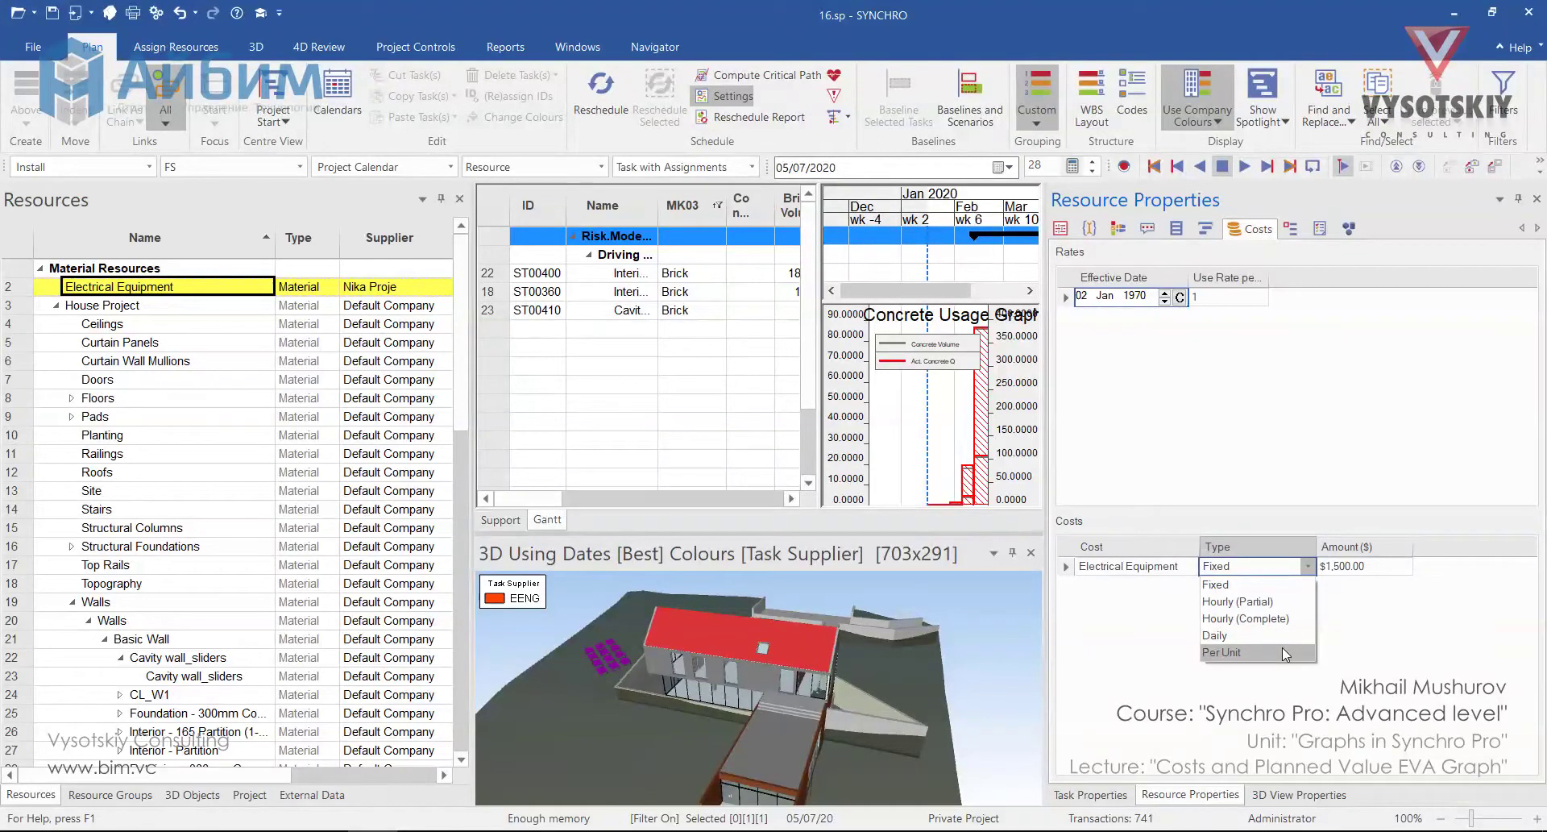
click(1221, 585)
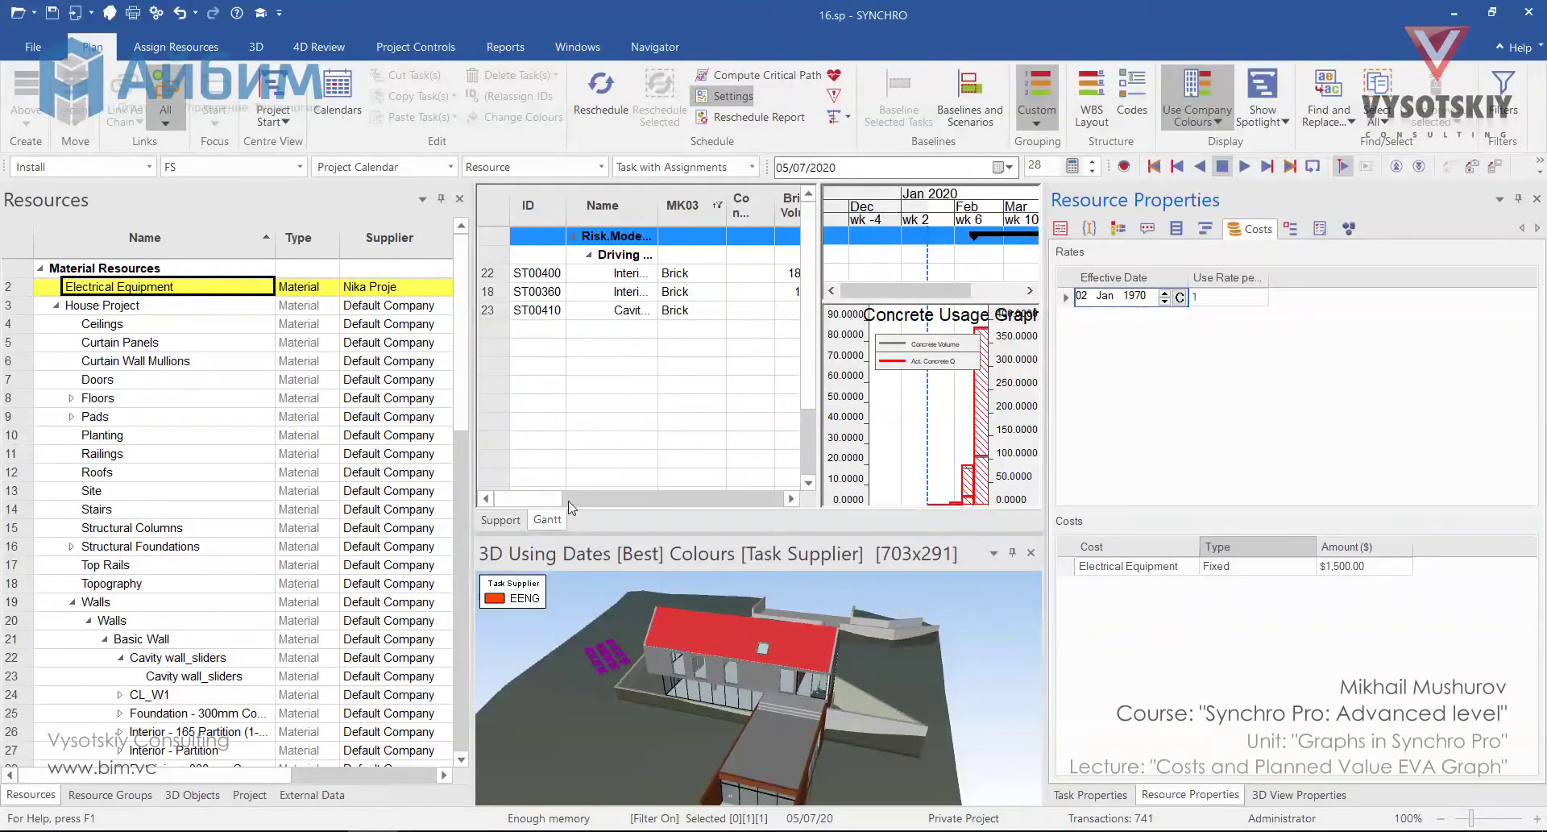
Step: Add a human resource named Electrical Crew
right_click(127, 267)
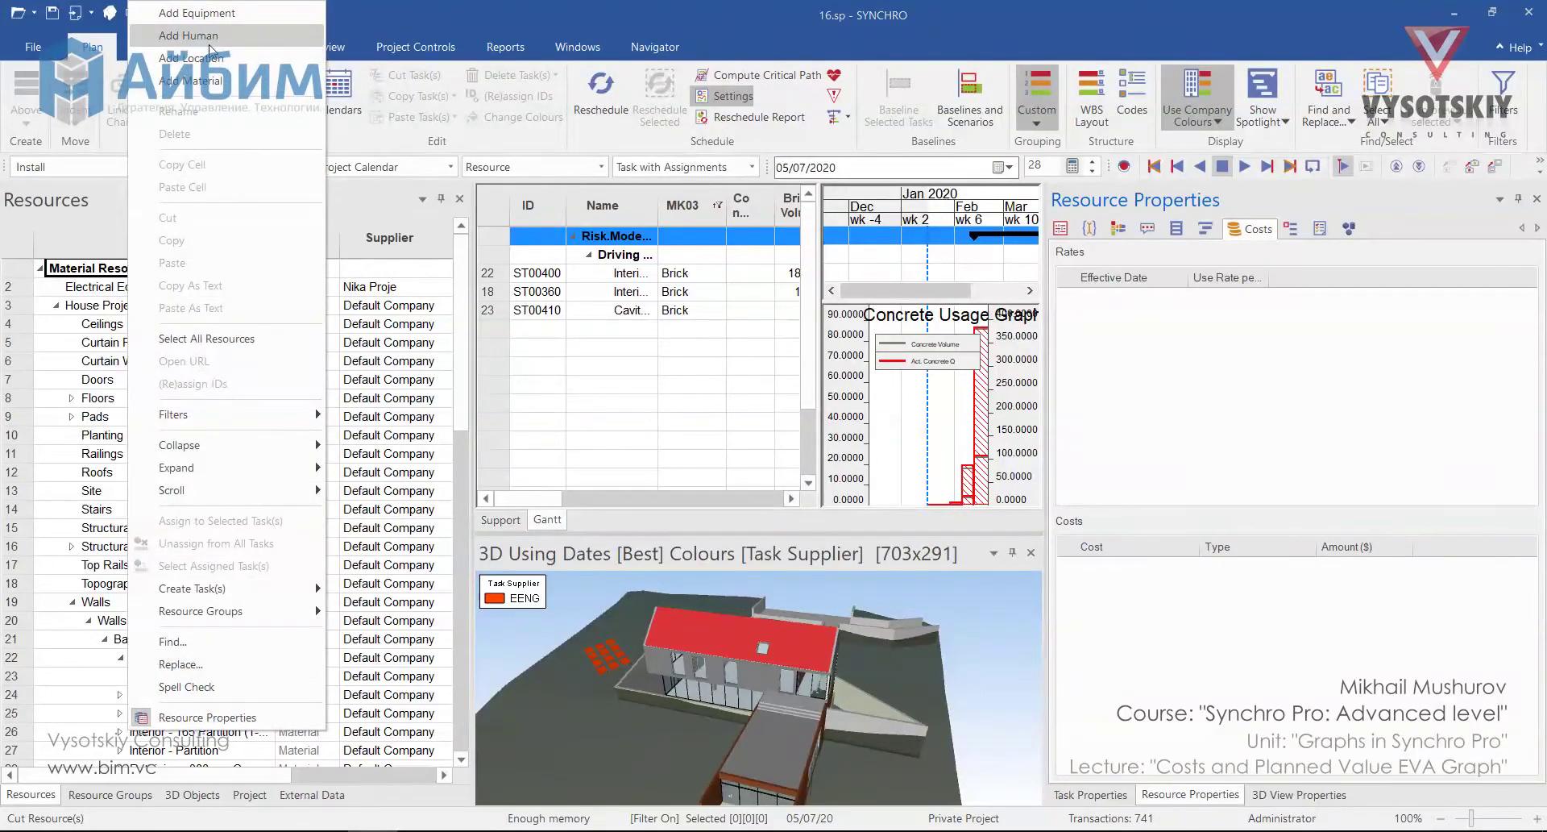
click(211, 47)
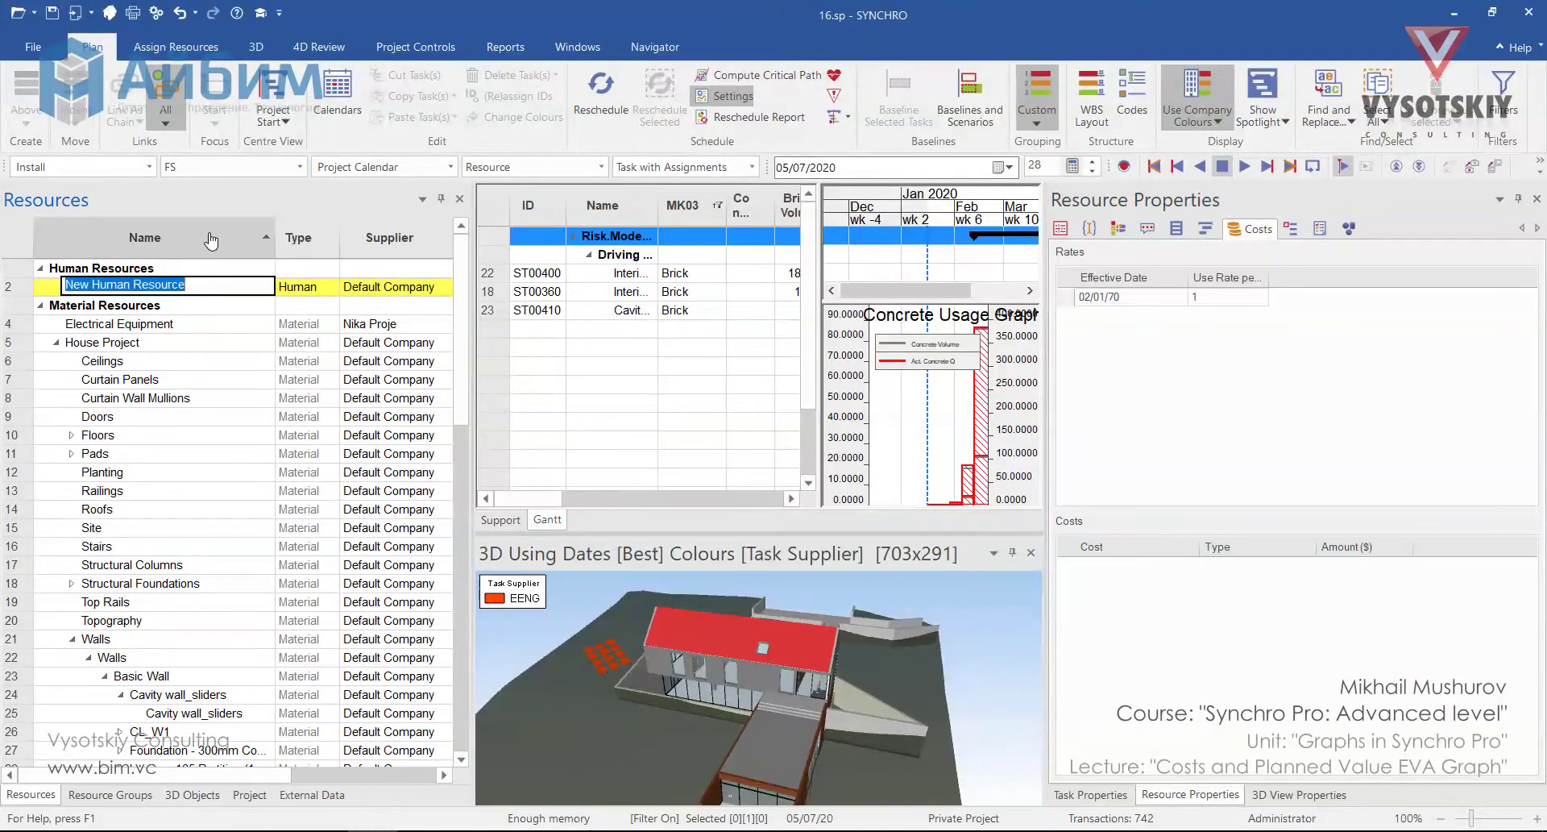
key(BackSpace)
text(El)
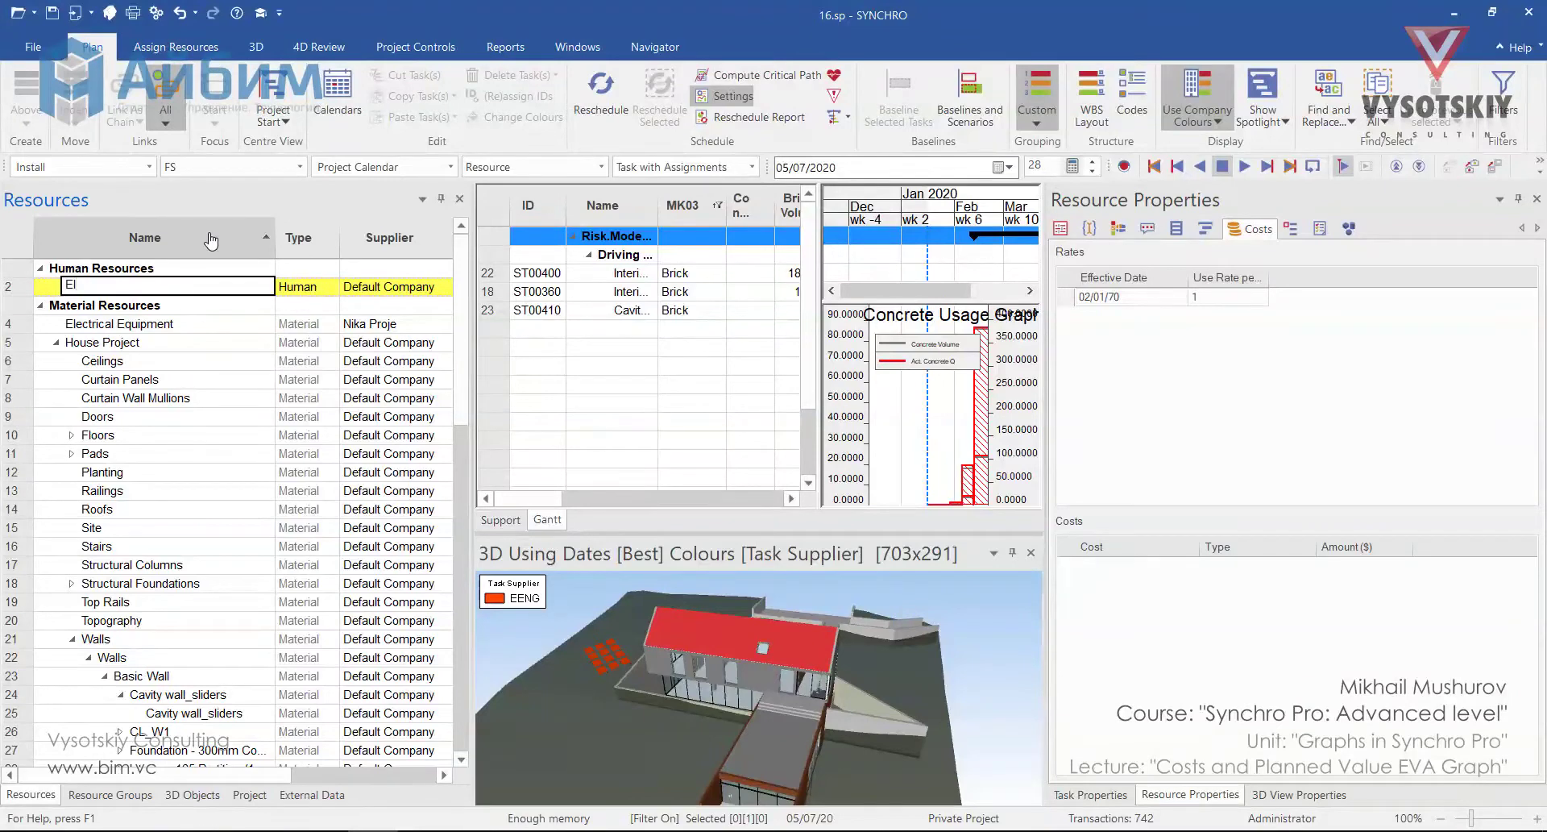
text(ectrical Crew)
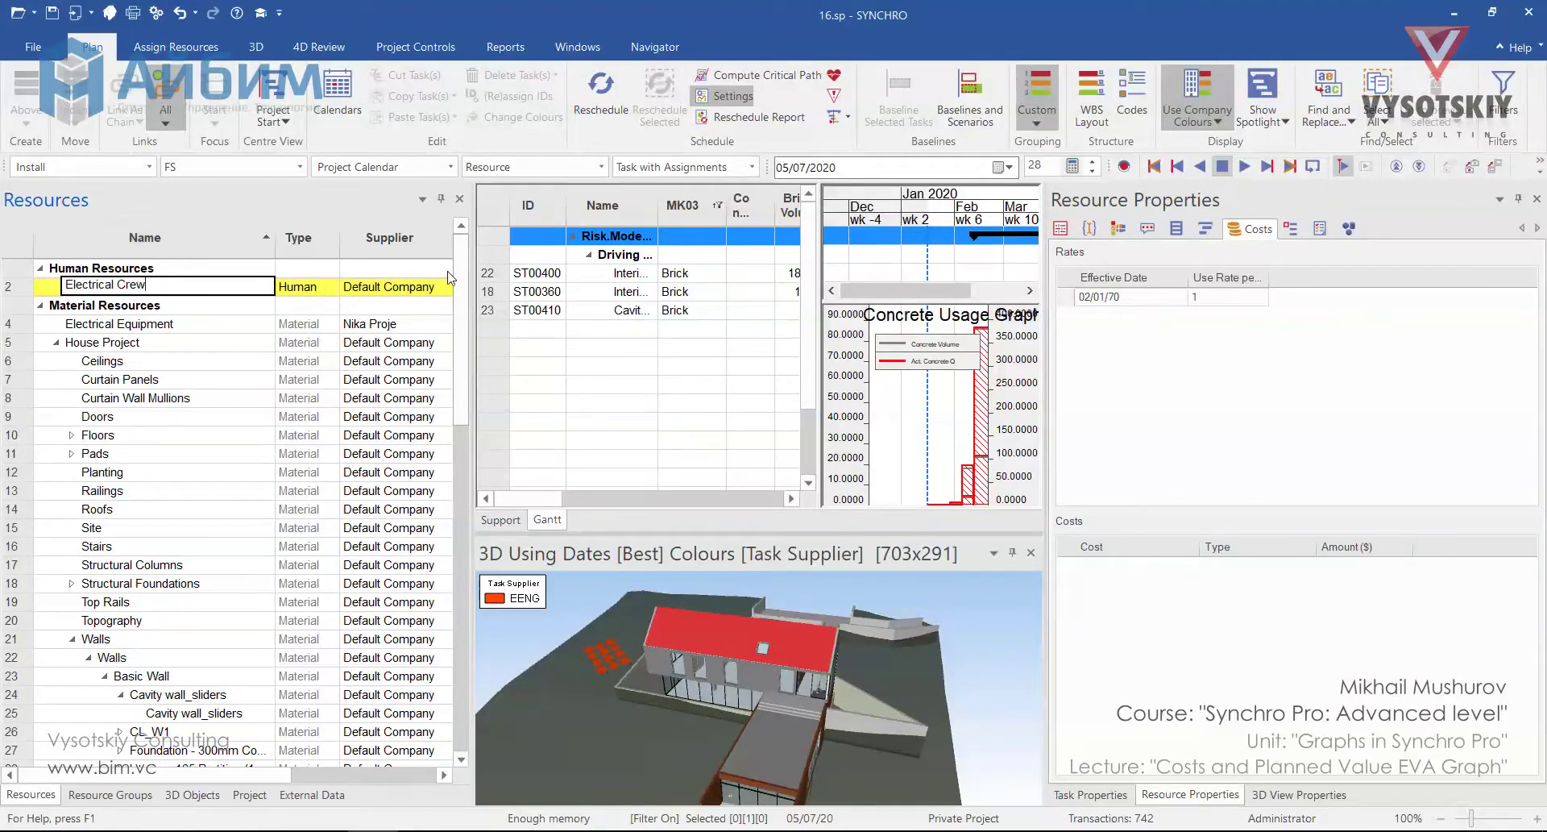
click(445, 291)
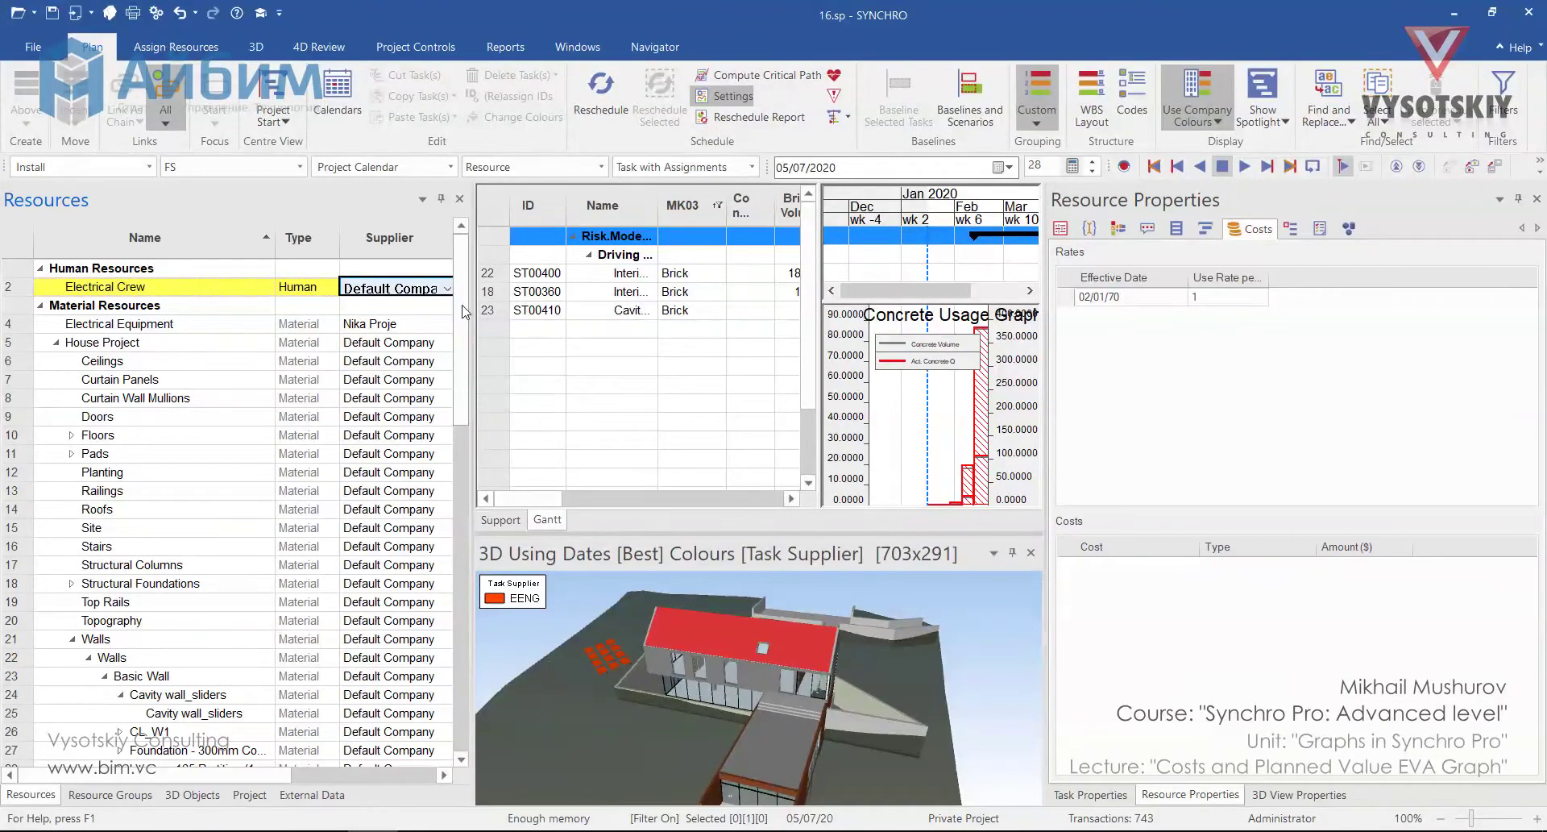
Step: Add the Cost Type and Cost columns to the resources table, placed directly after Supplier
drag(479, 331, 459, 344)
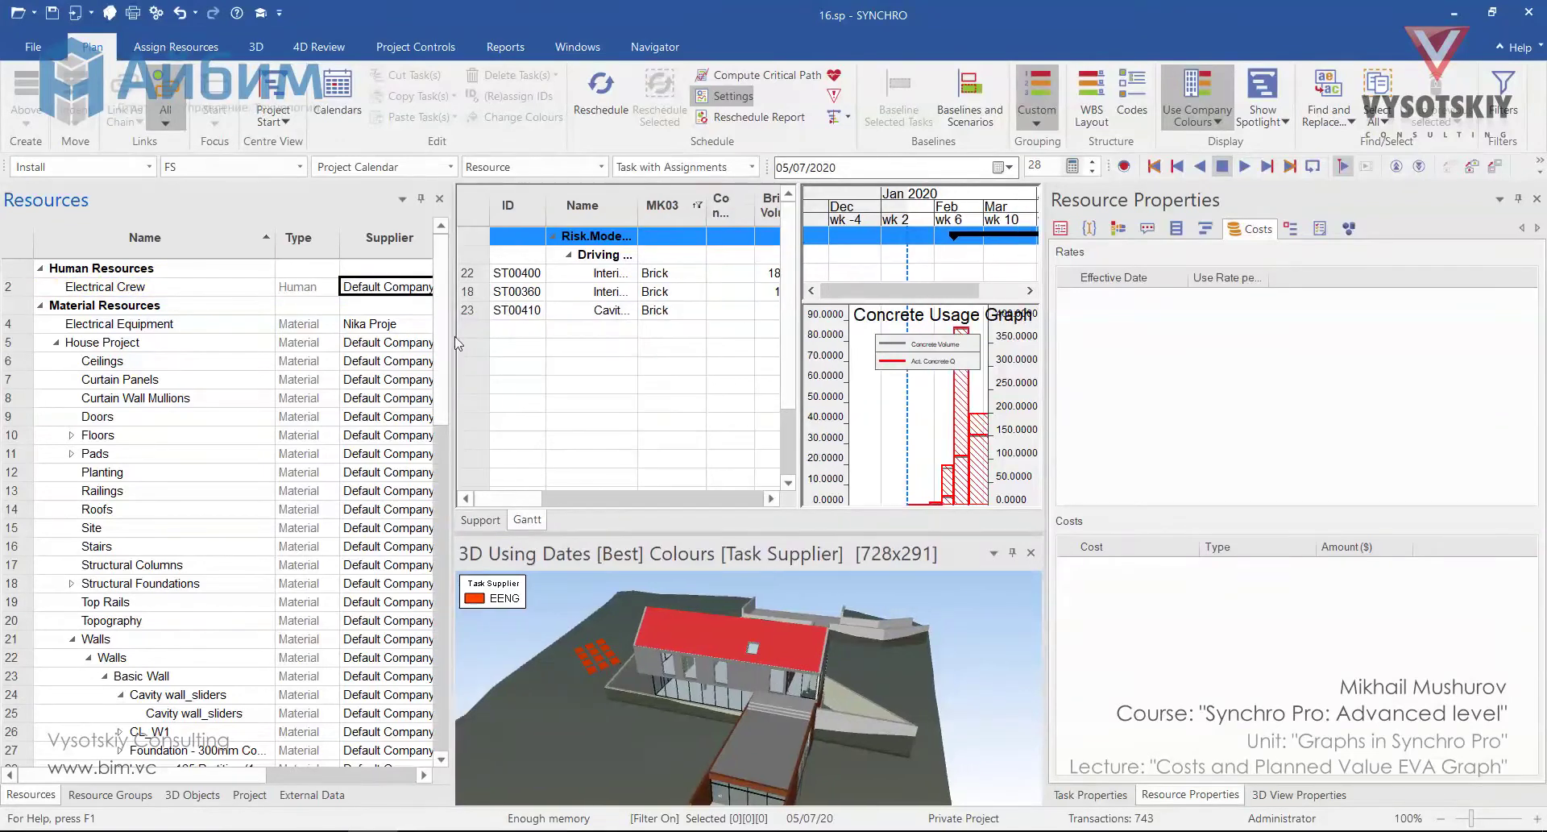
right_click(402, 251)
click(442, 290)
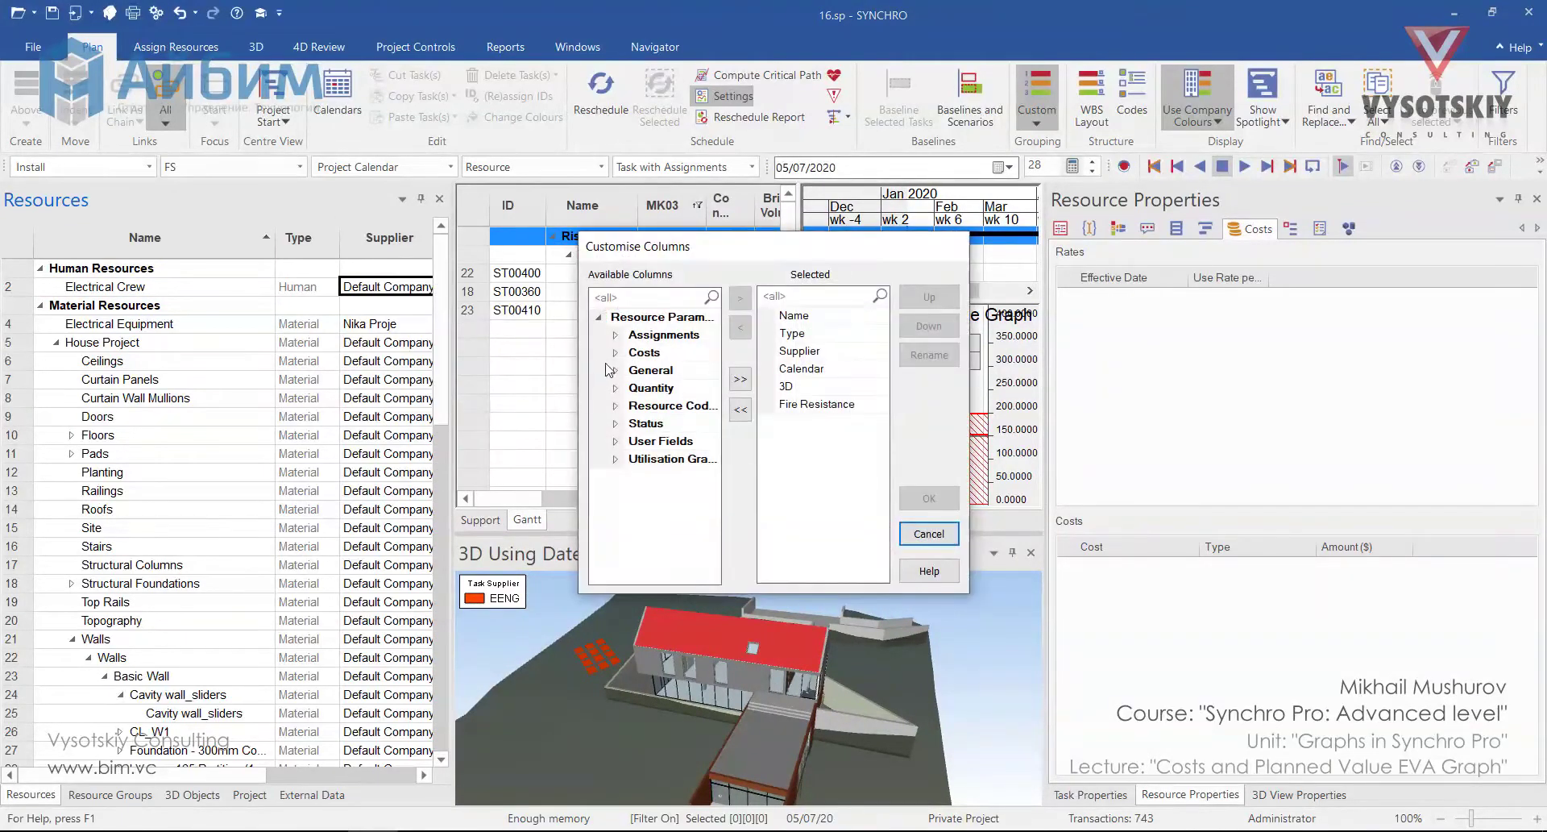
double_click(670, 370)
click(928, 297)
triple_click(927, 297)
click(806, 439)
click(927, 297)
click(927, 297)
click(928, 297)
click(928, 498)
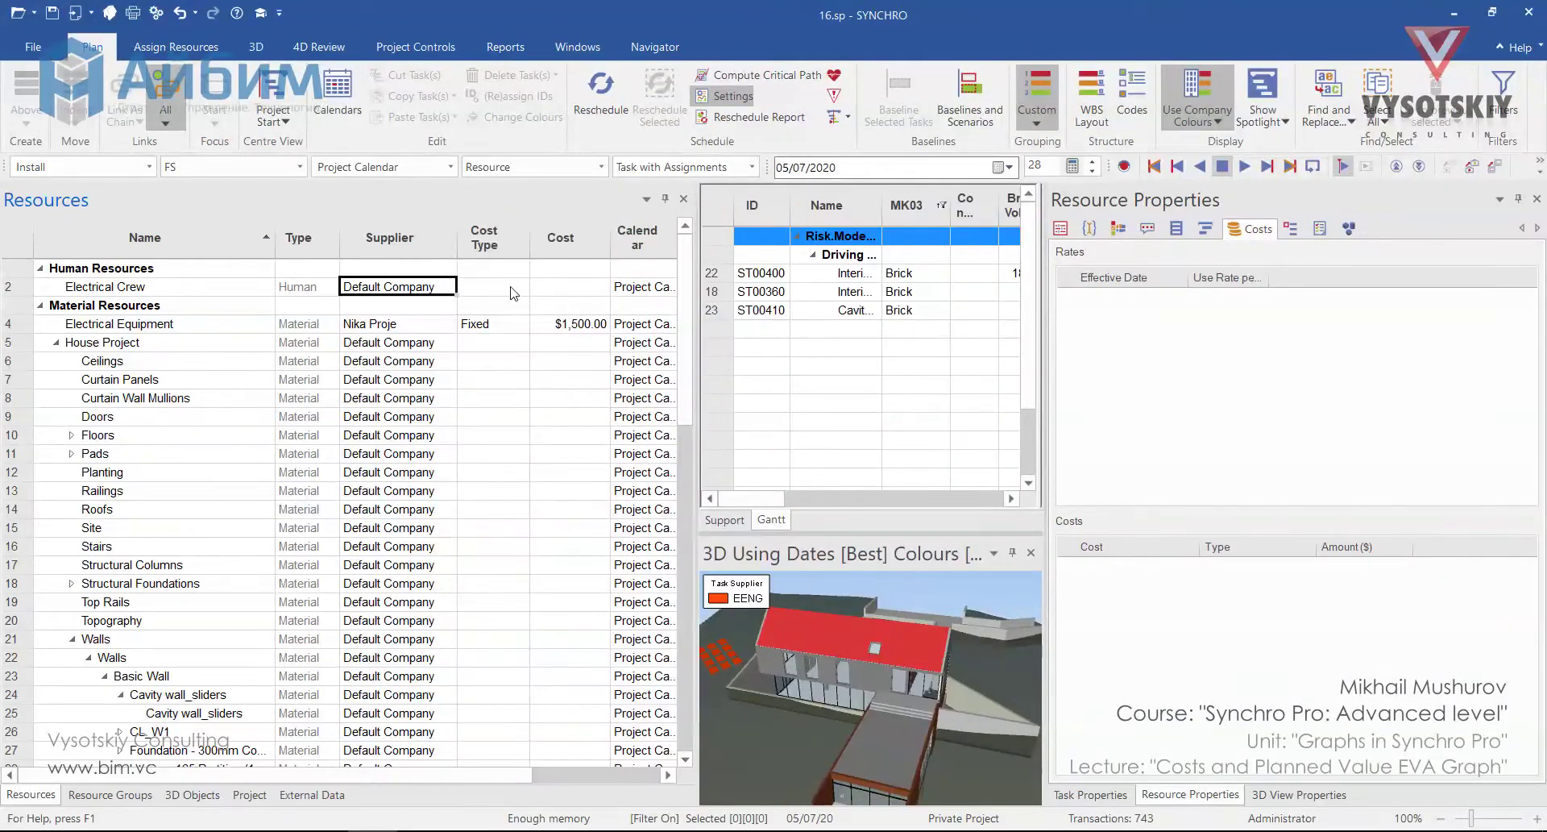
Step: Give the Electrical Crew resource a Daily cost type and a cost of $150.00
click(514, 288)
click(514, 289)
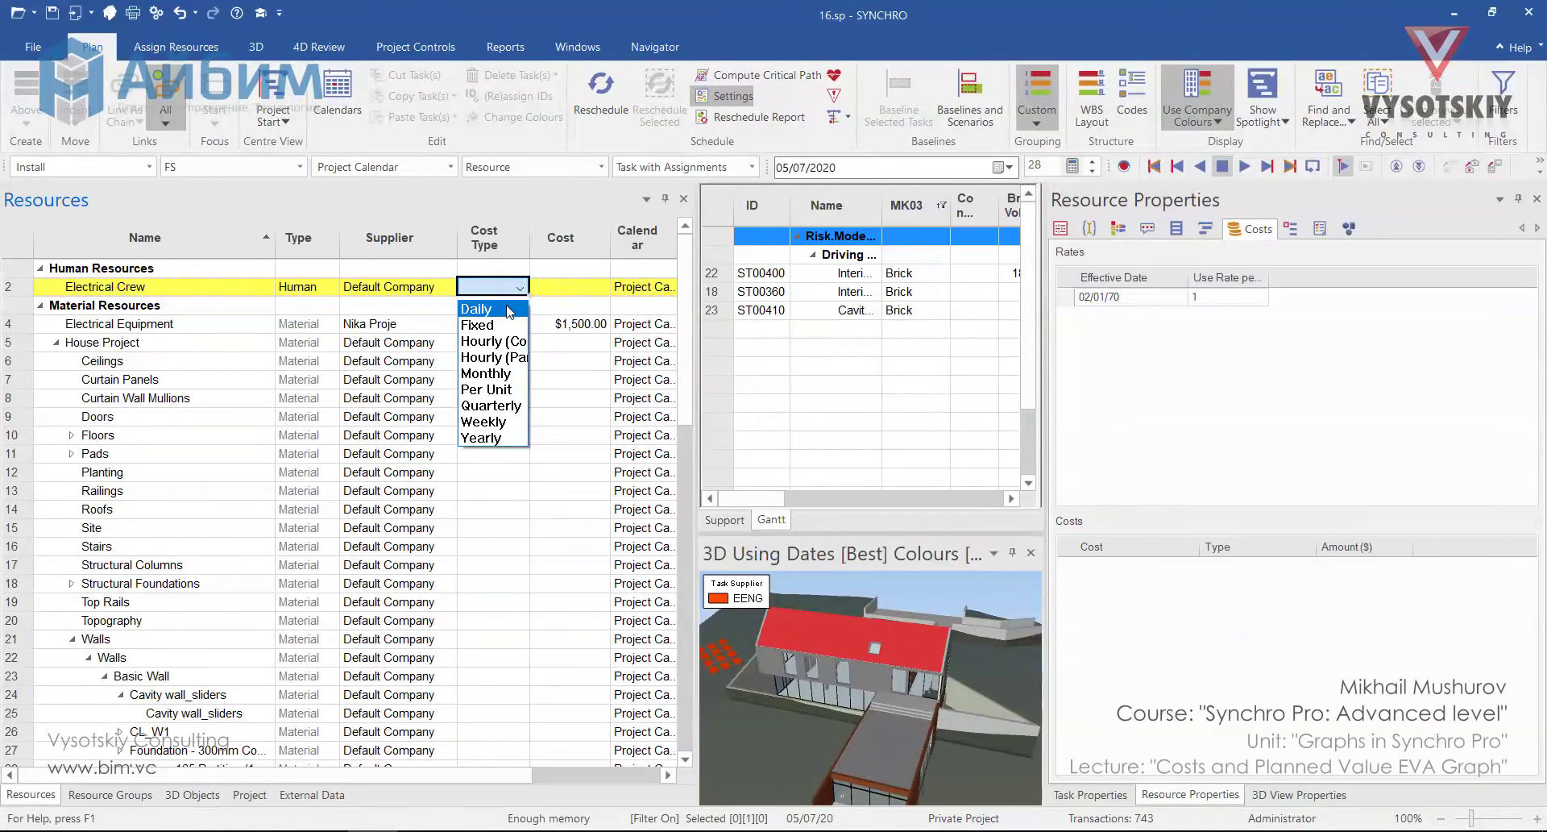
click(509, 309)
click(569, 286)
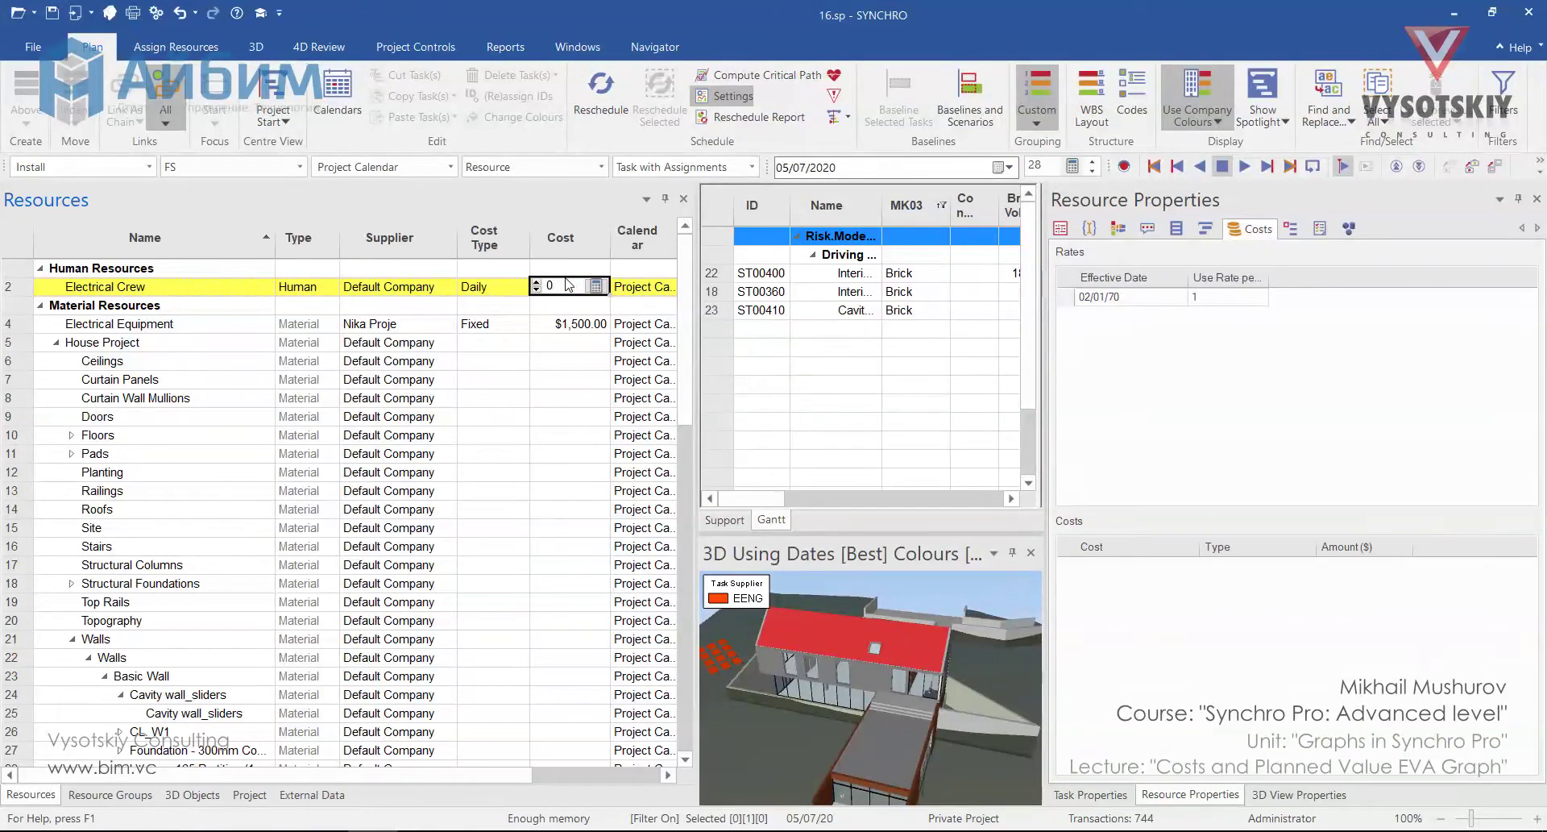
text(150)
key(Return)
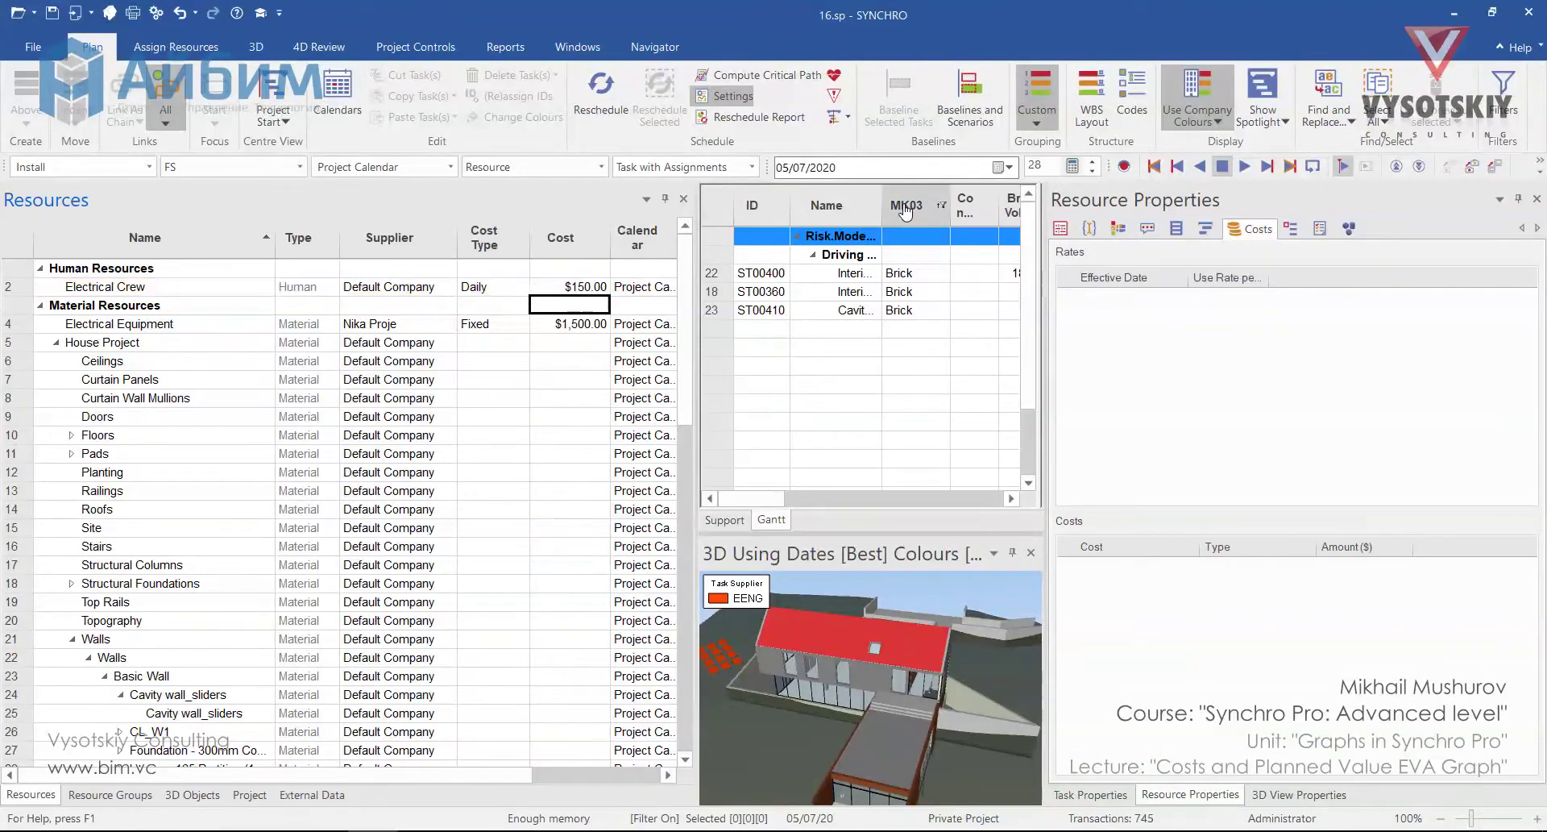
Step: Clear the MK03 column filter in the task table and switch its view mode to WBS
right_click(916, 212)
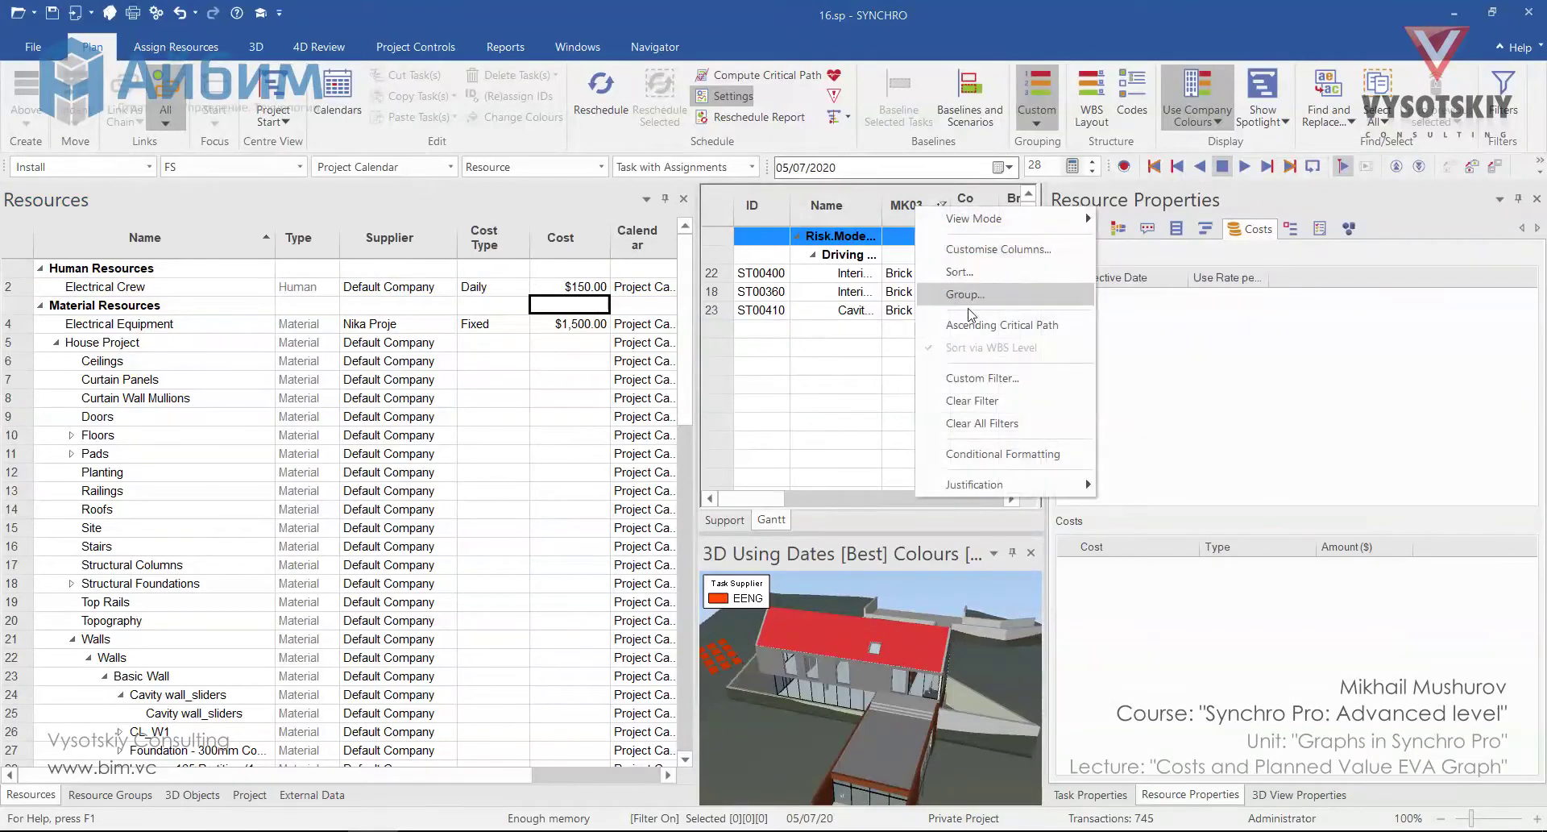
click(1007, 407)
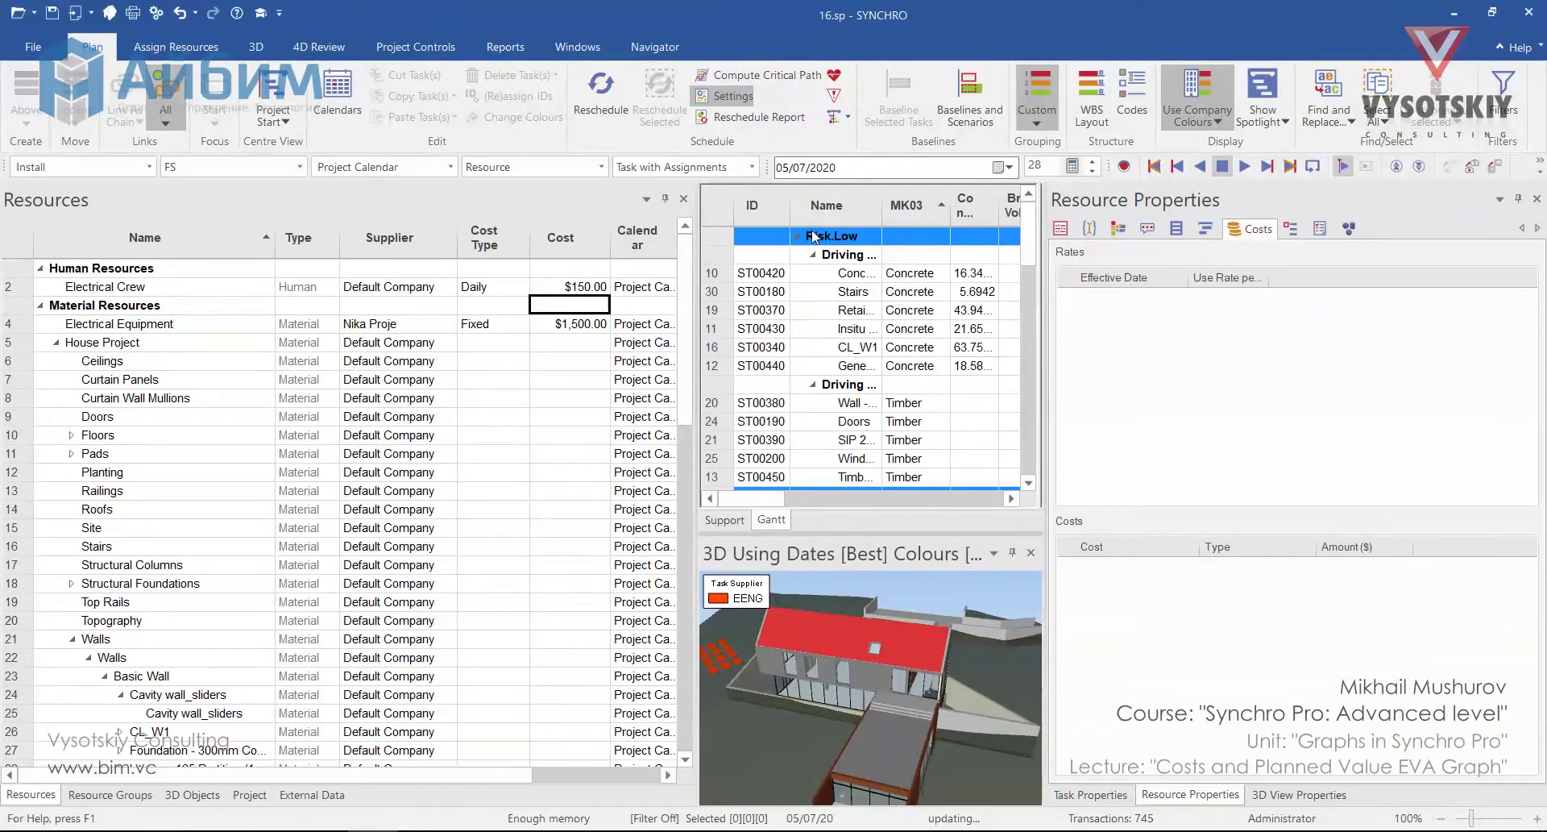
right_click(774, 216)
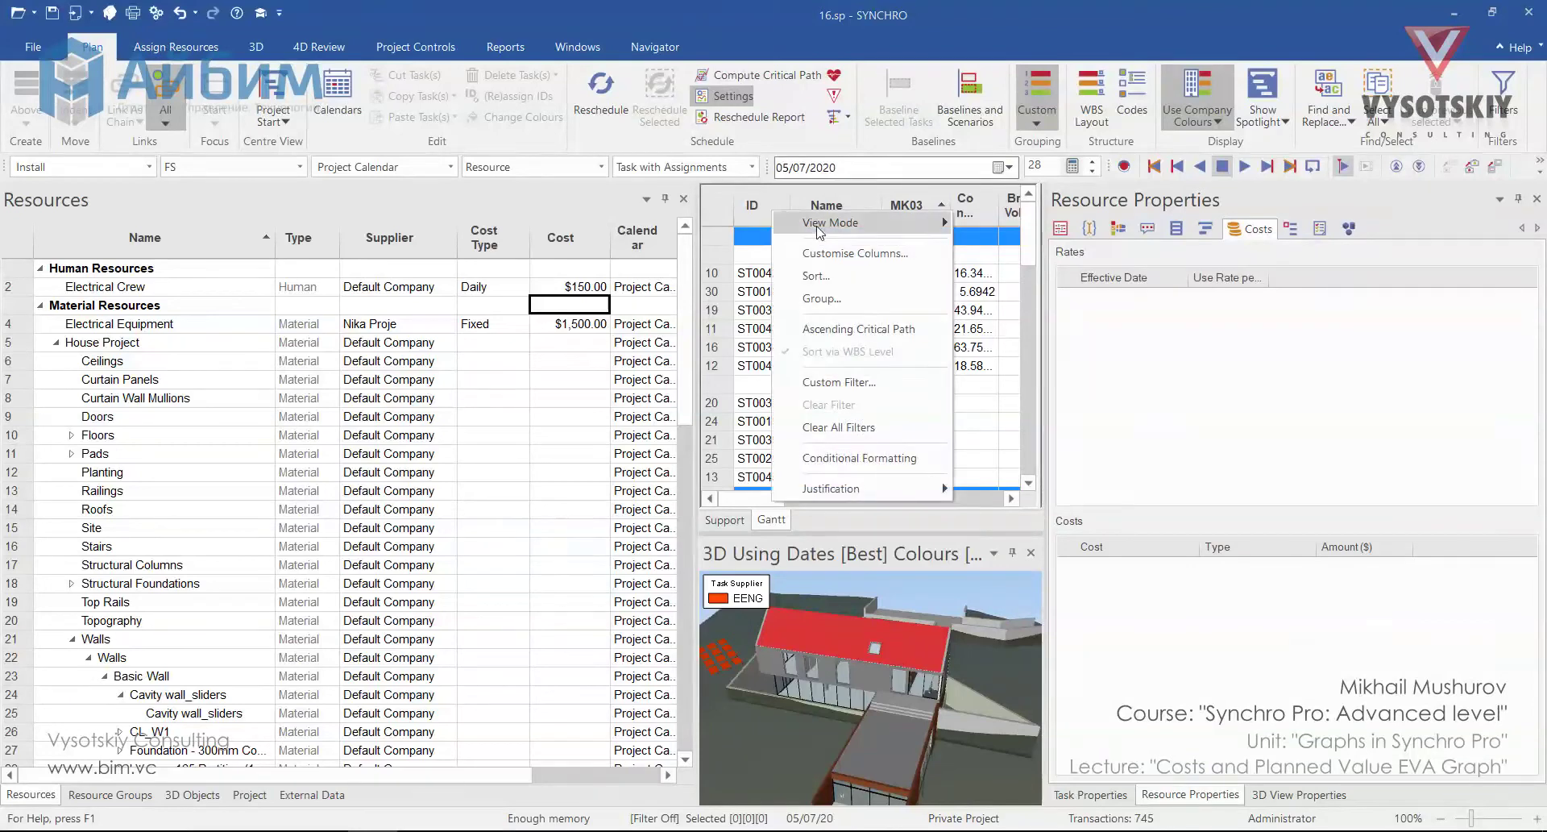
mouse_move(859, 225)
click(995, 223)
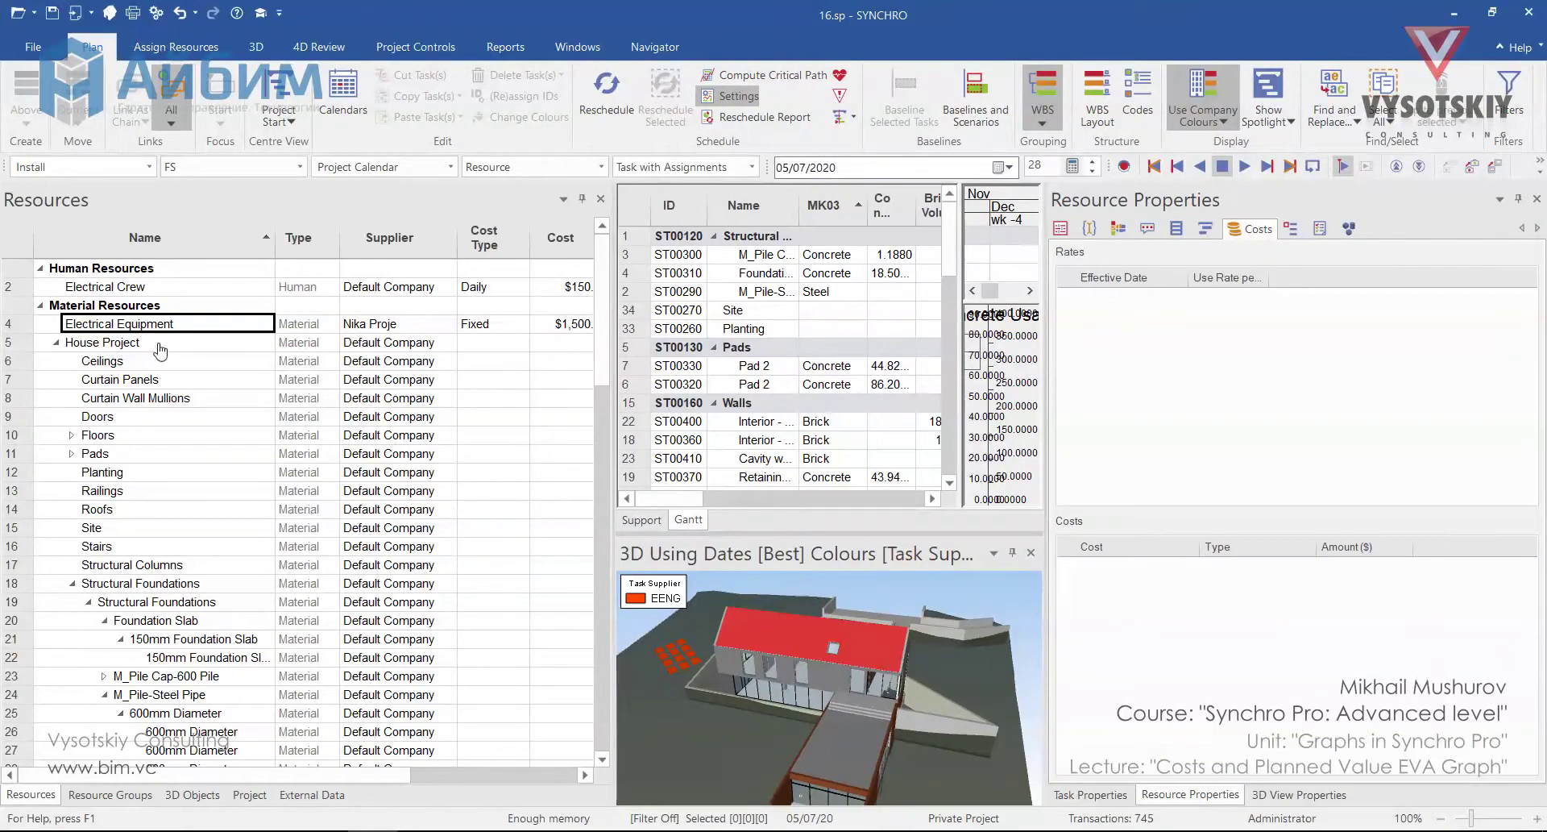
Step: Select the task assigned to Electrical Equipment and assign the Electrical Crew resource to that task
right_click(146, 327)
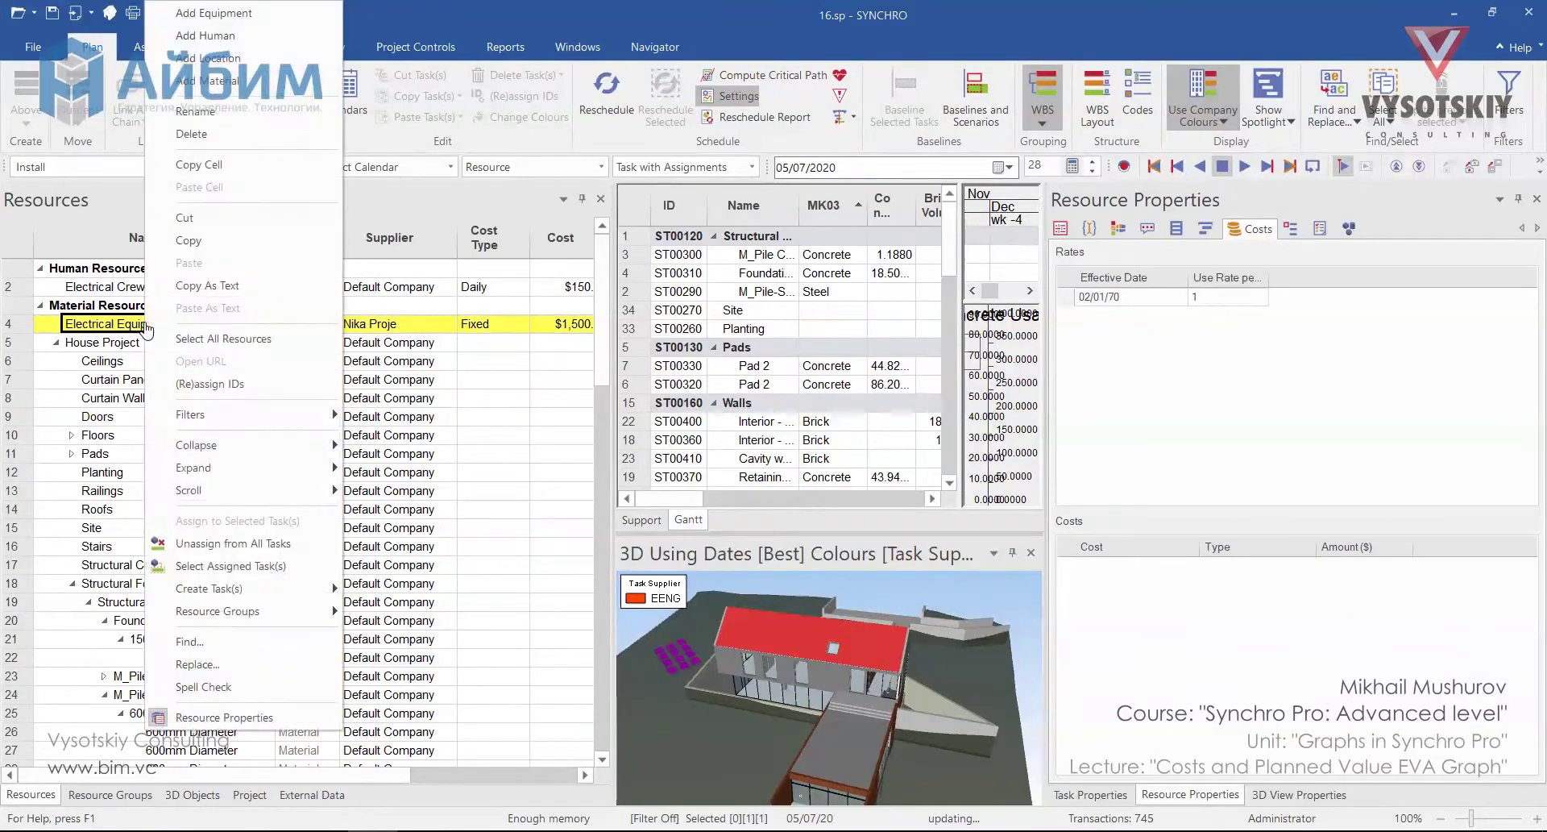
click(258, 567)
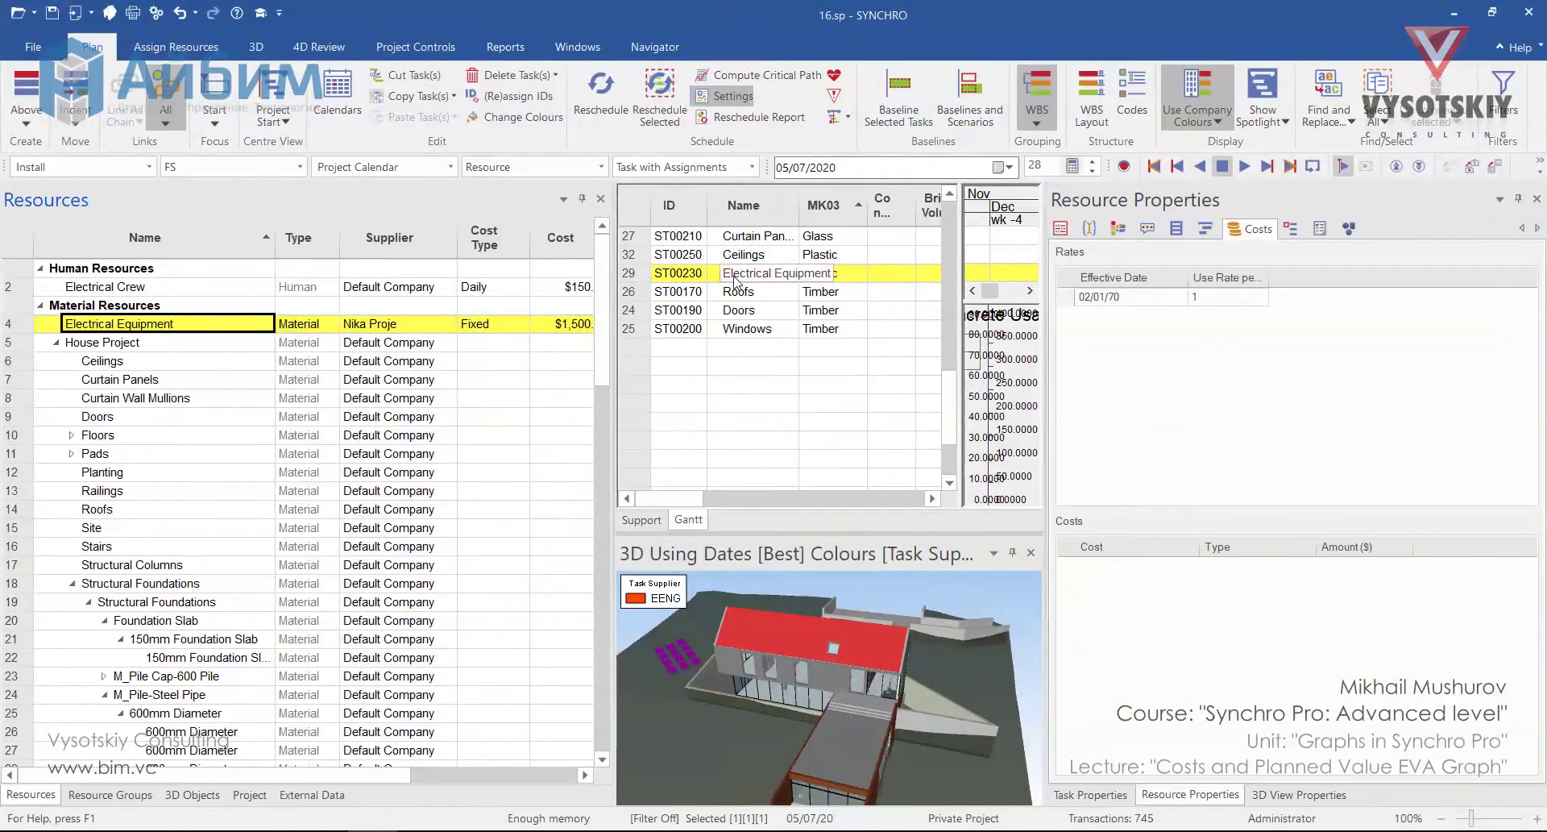
click(145, 289)
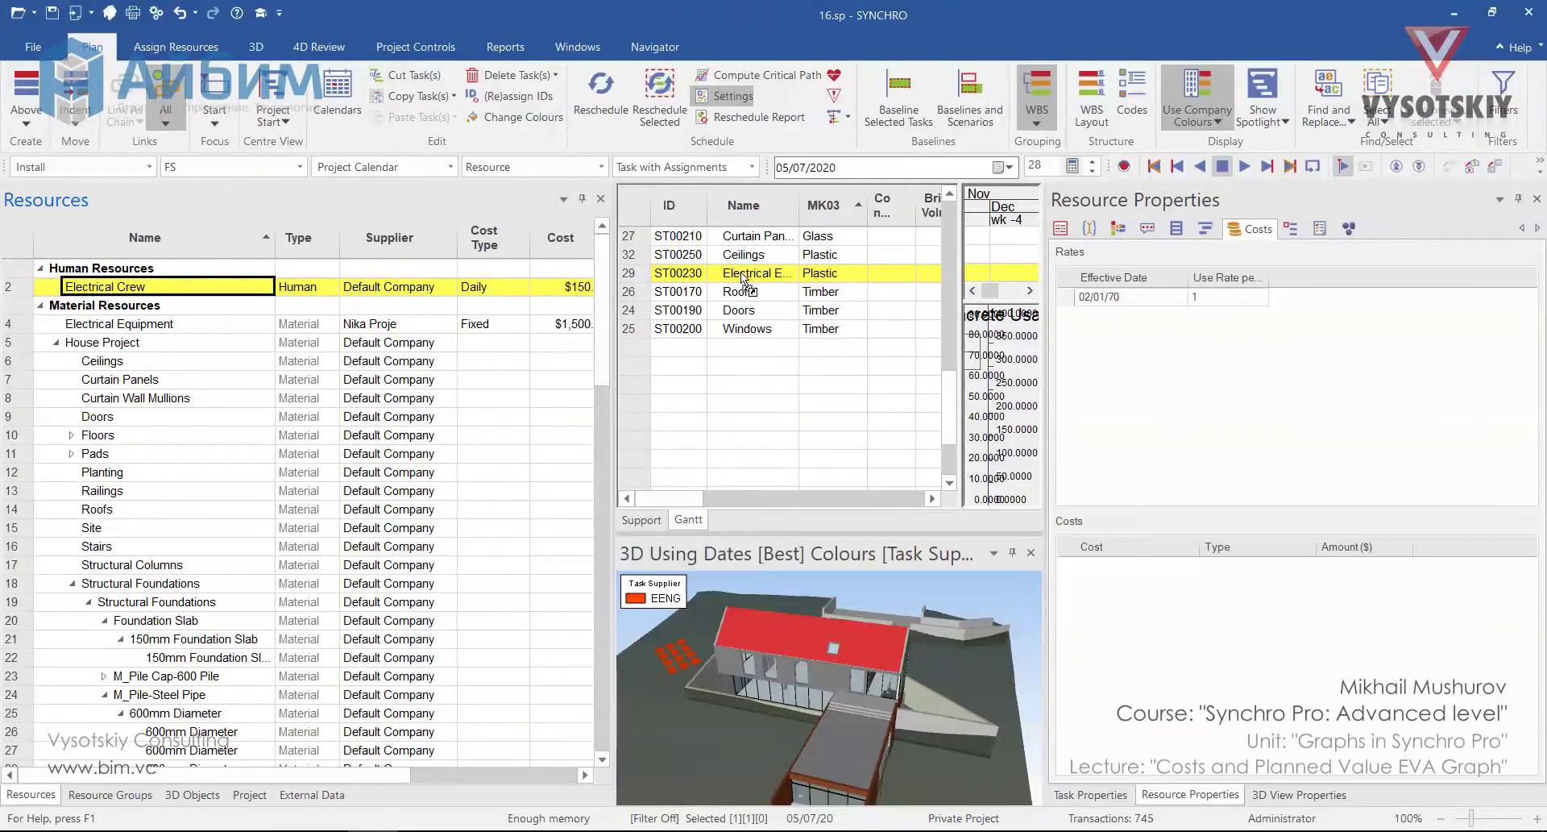
drag(741, 272, 741, 272)
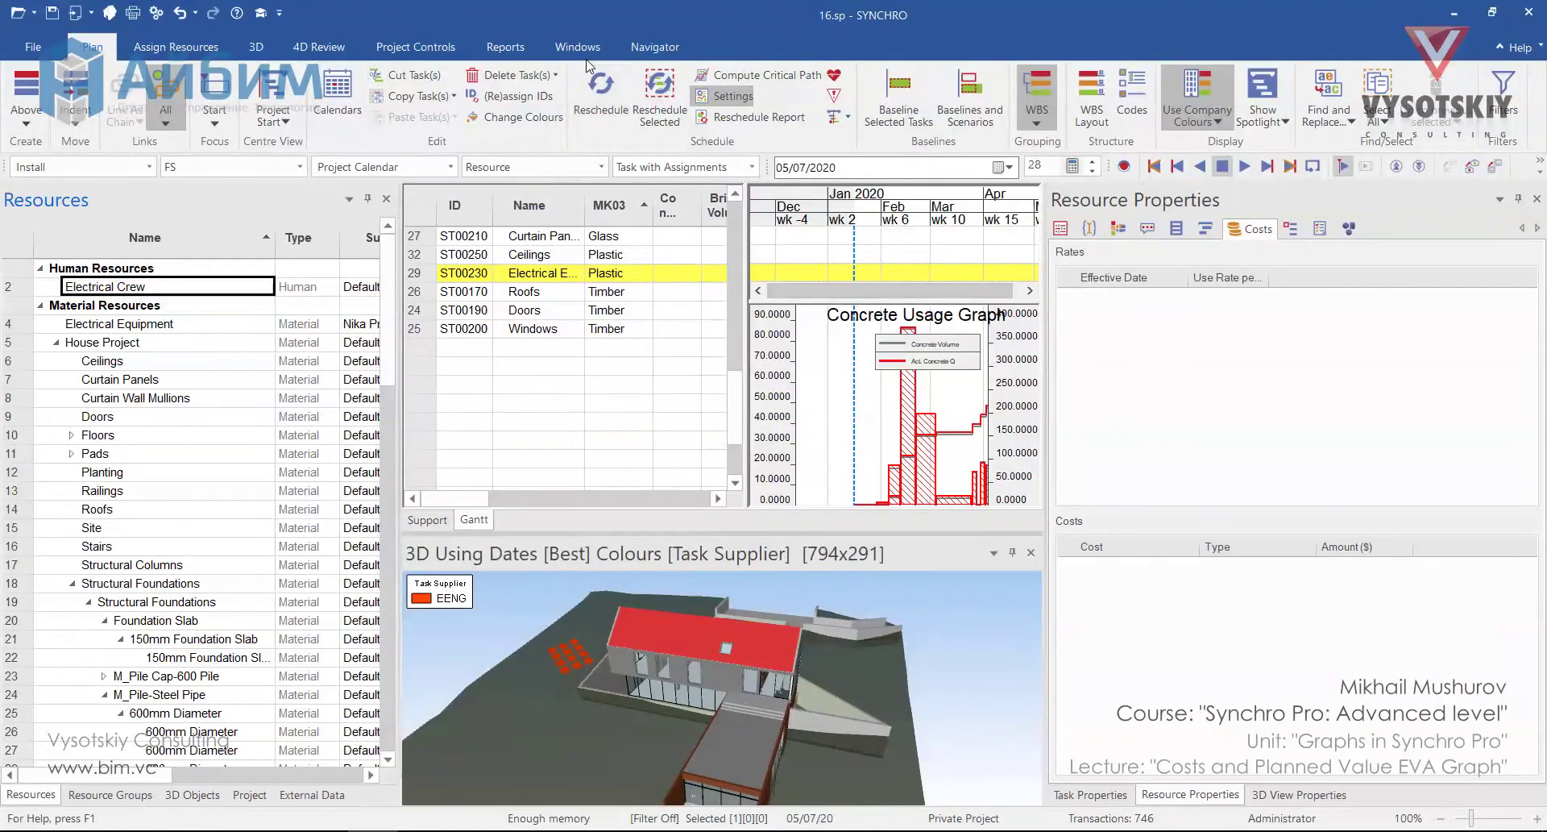
Step: Replace the User Field Graph with the EVA Graph and enlarge the Gantt and graph area
click(578, 47)
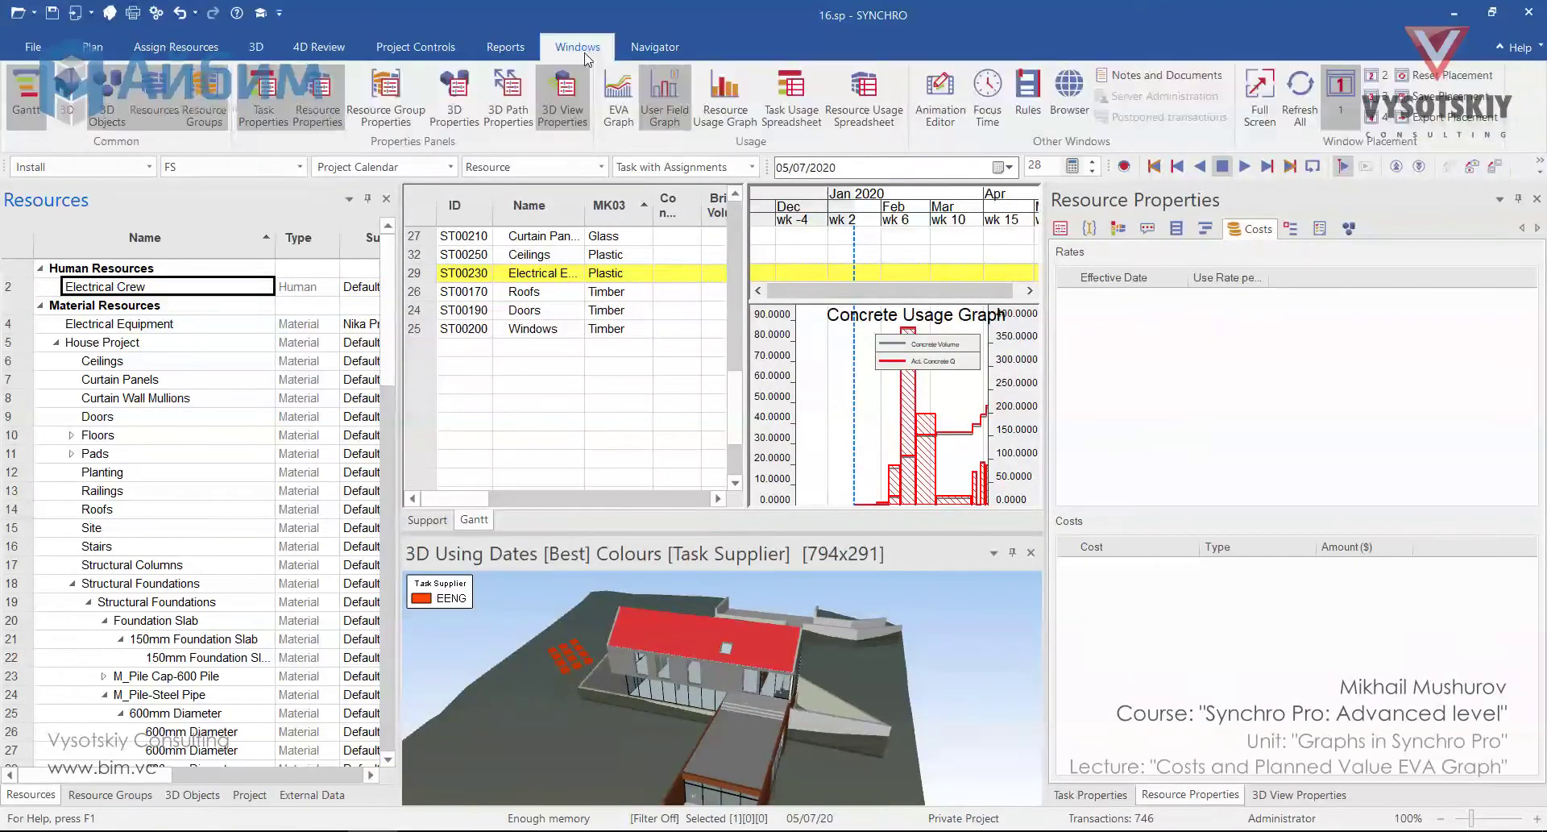
click(657, 109)
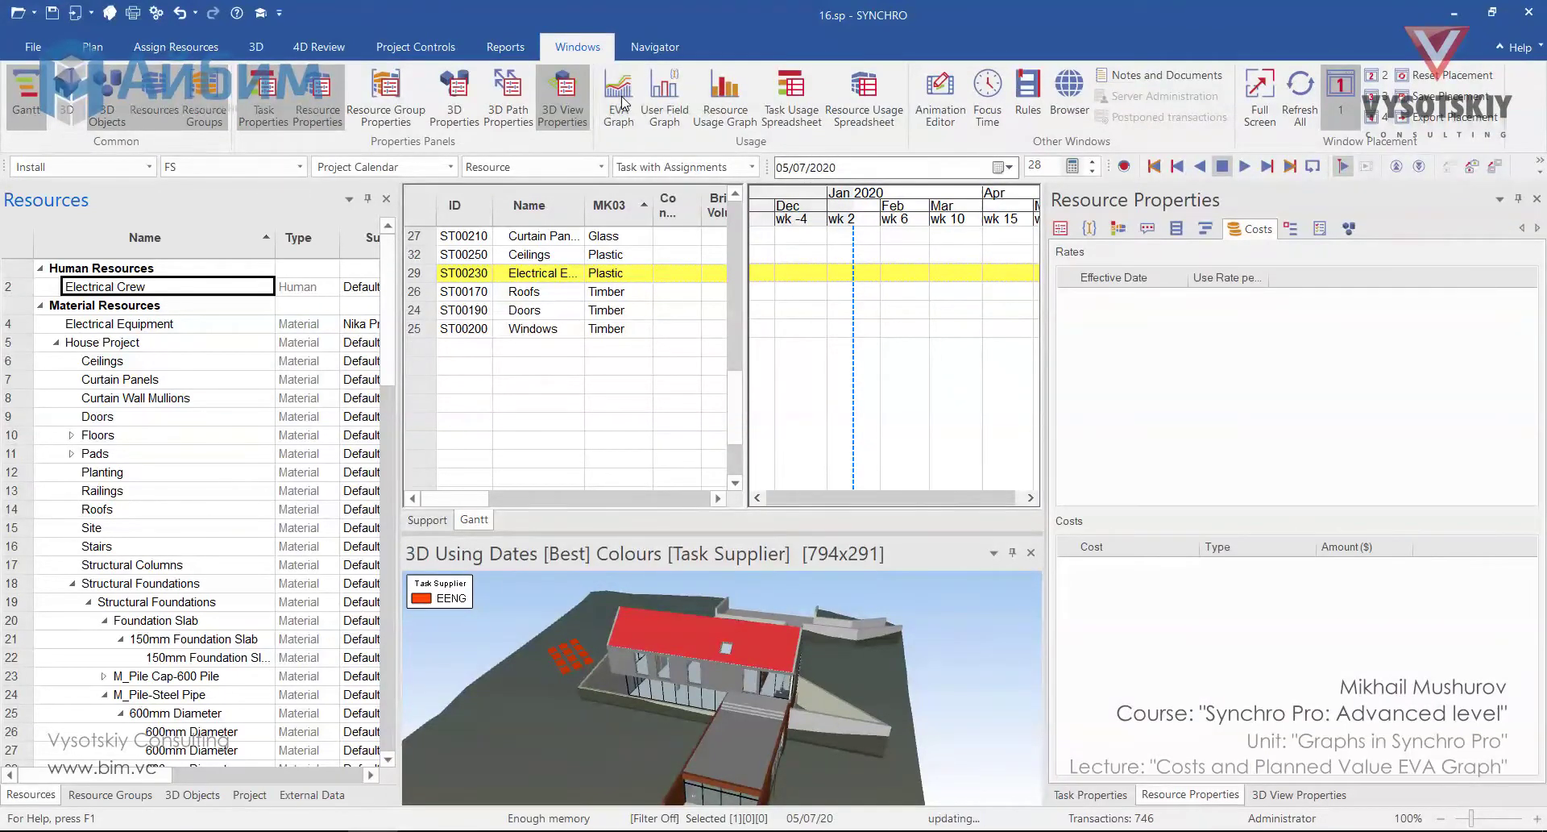
click(618, 99)
drag(894, 443, 895, 347)
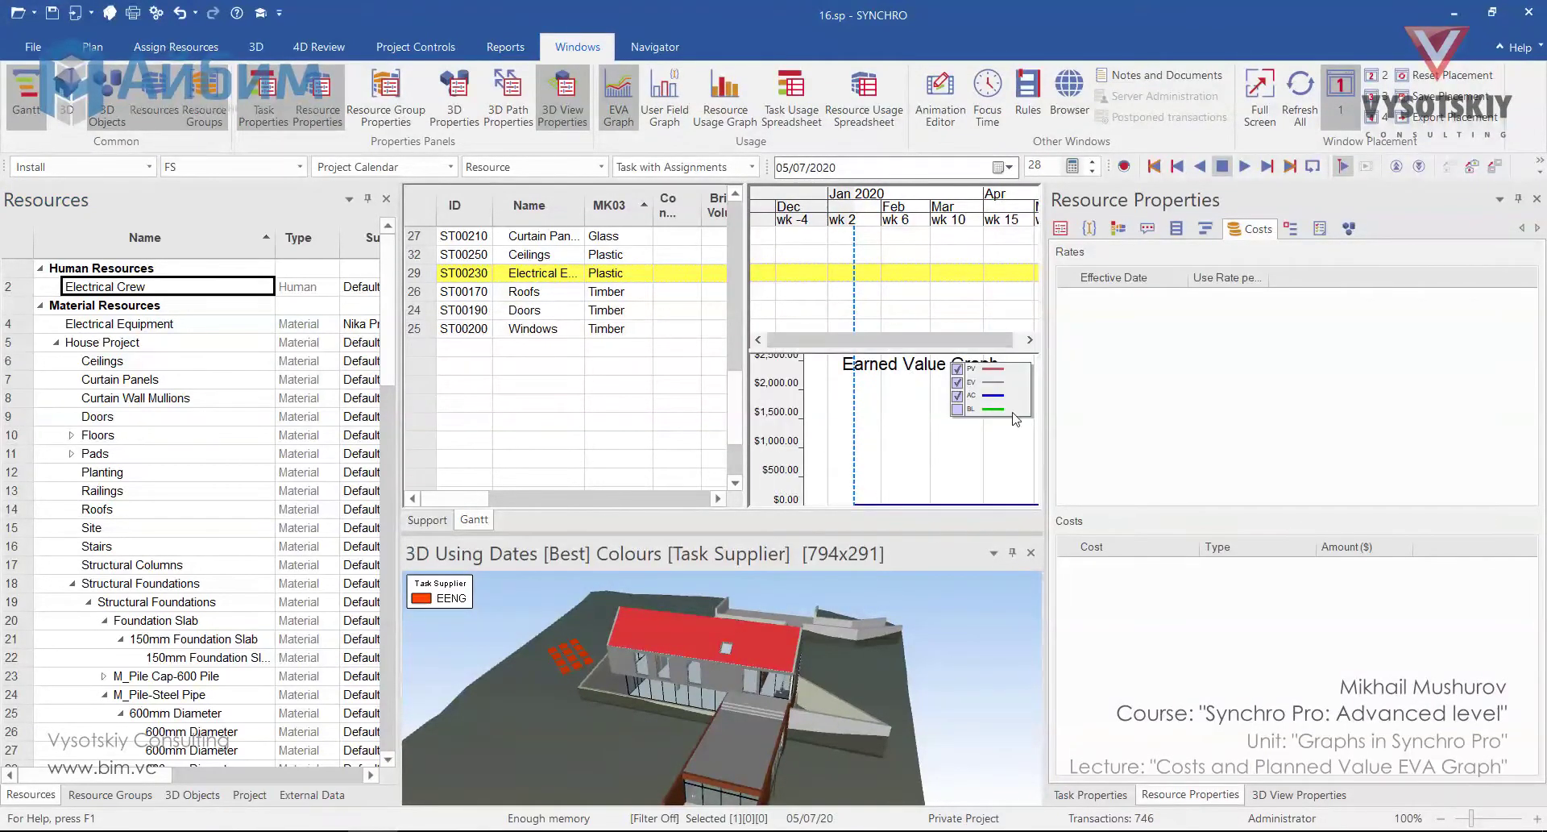
drag(742, 362, 676, 363)
drag(398, 433, 266, 433)
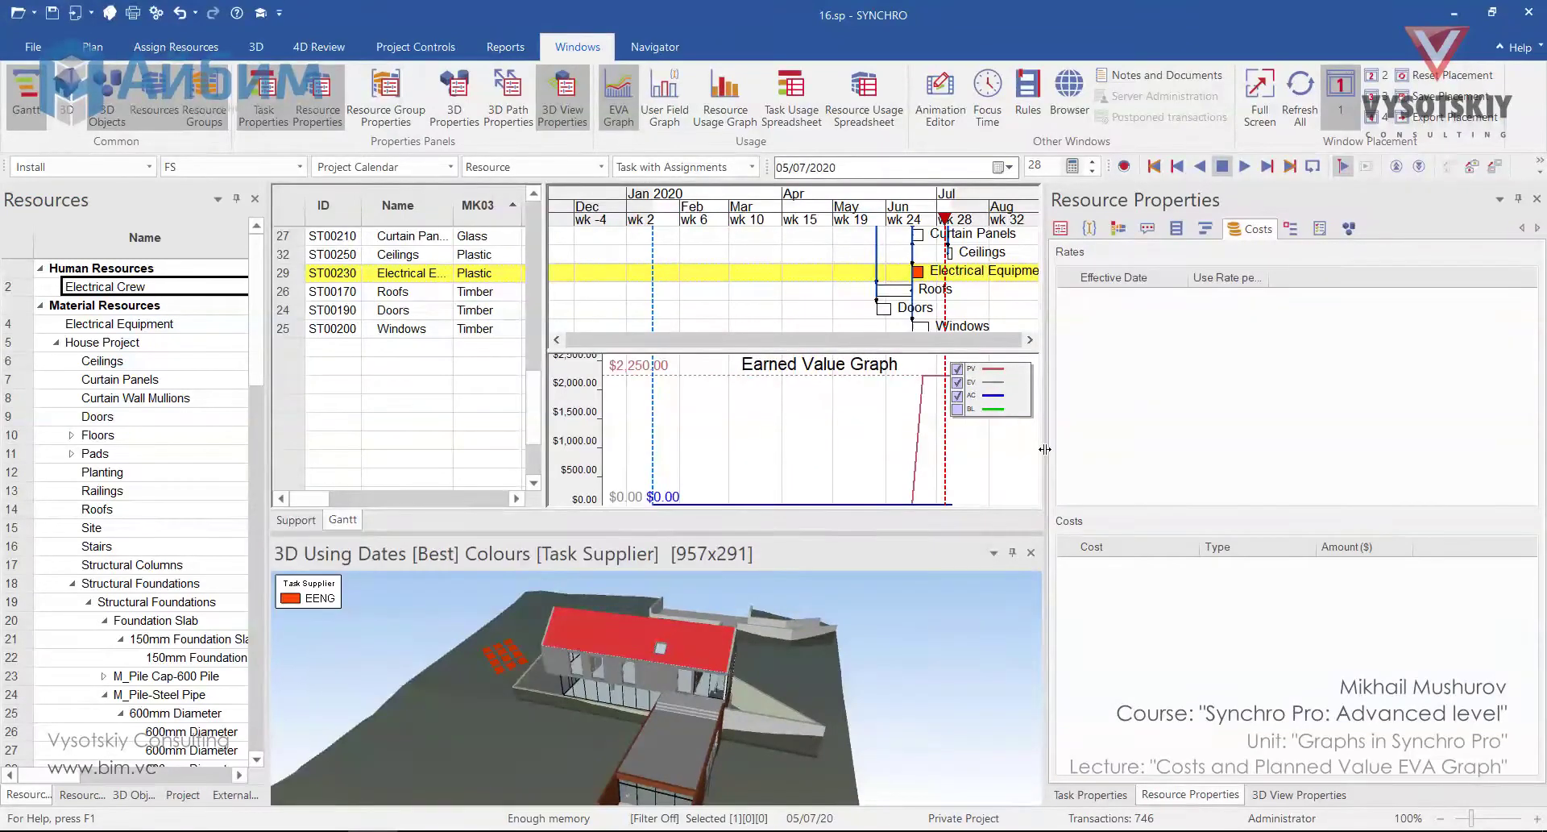
Step: Widen the Resources table to expose its cost type and cost columns, and give the Earned Value Graph more width
drag(1045, 448, 1119, 448)
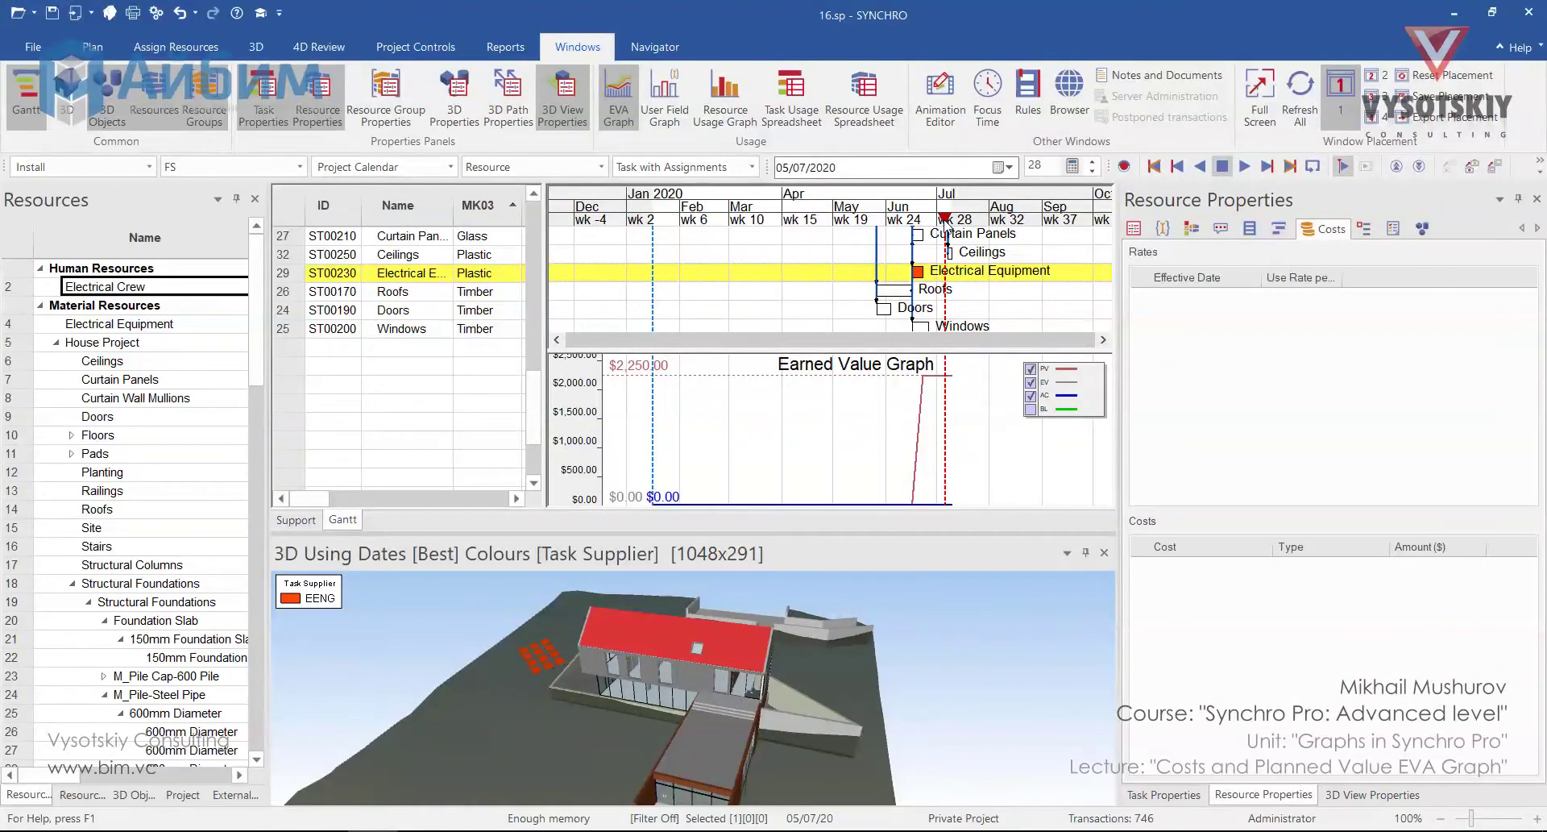
drag(268, 489, 582, 482)
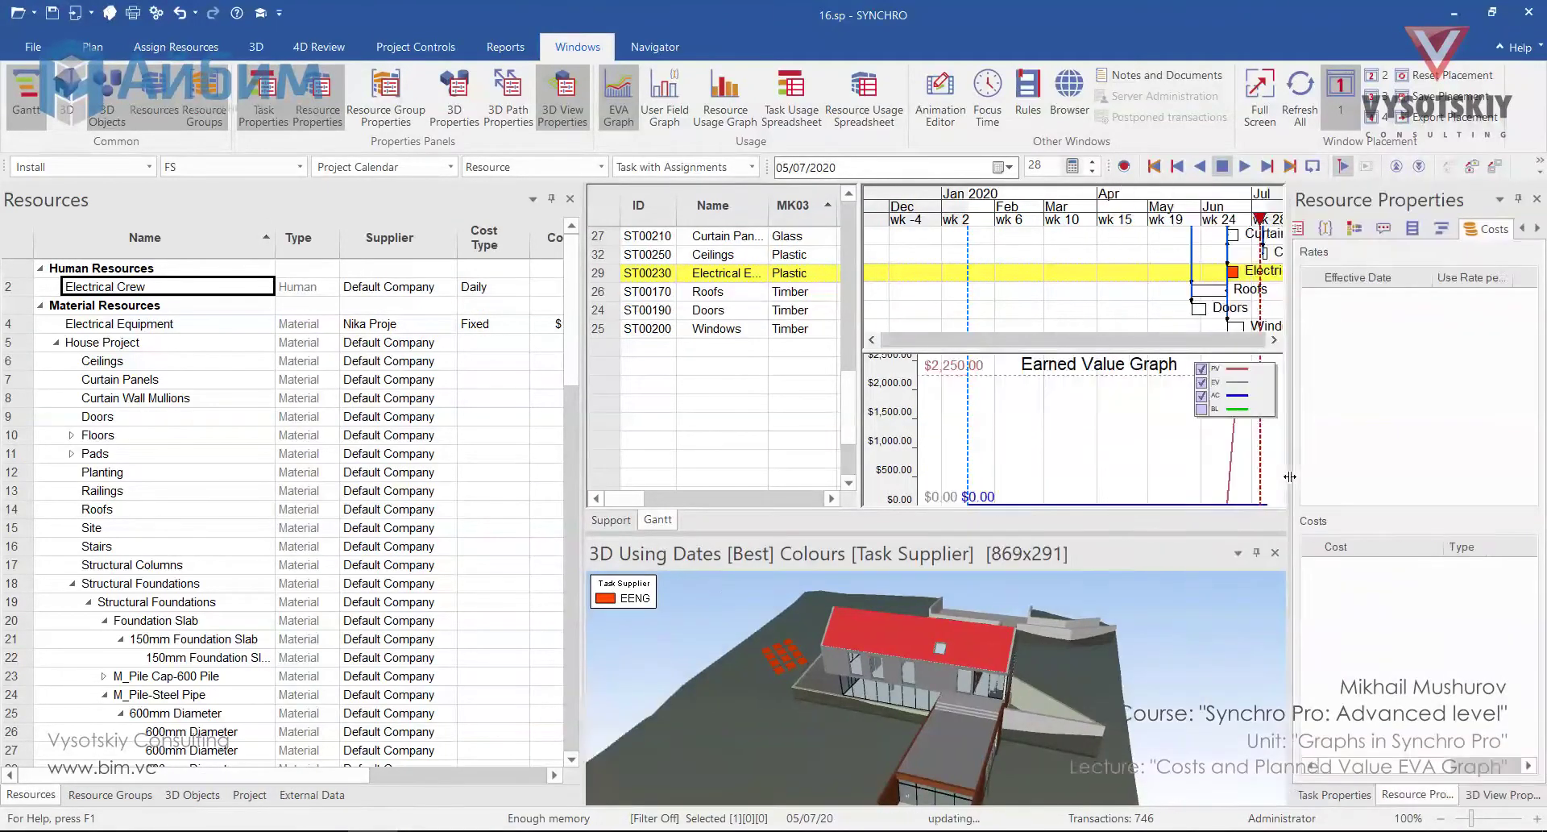
drag(859, 439, 810, 432)
drag(275, 240, 189, 239)
Step: Change the Electrical Crew resource's cost type to Hourly (Partial)
click(483, 303)
click(435, 289)
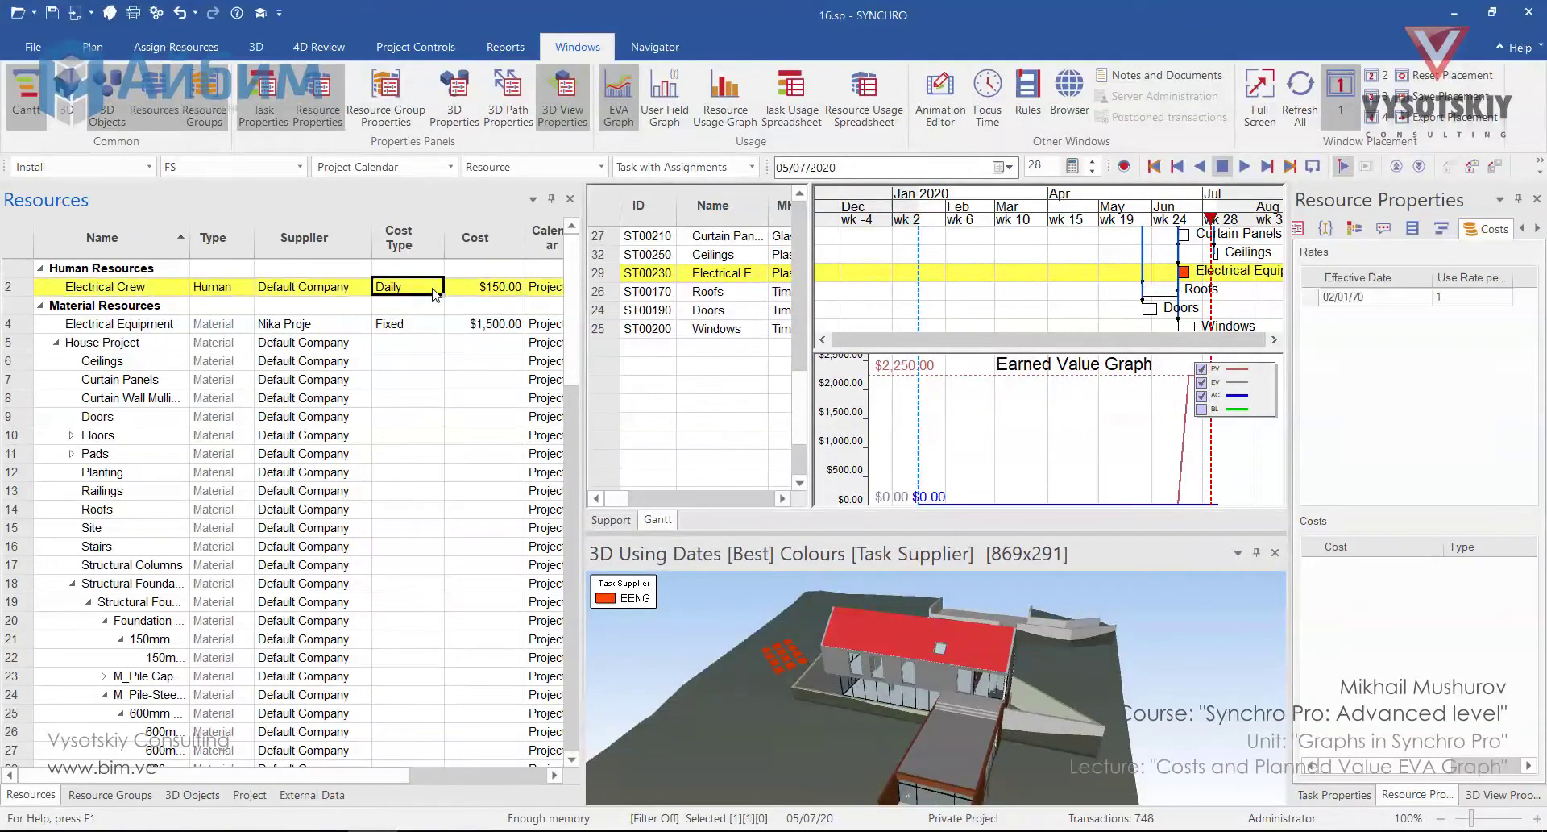
click(436, 290)
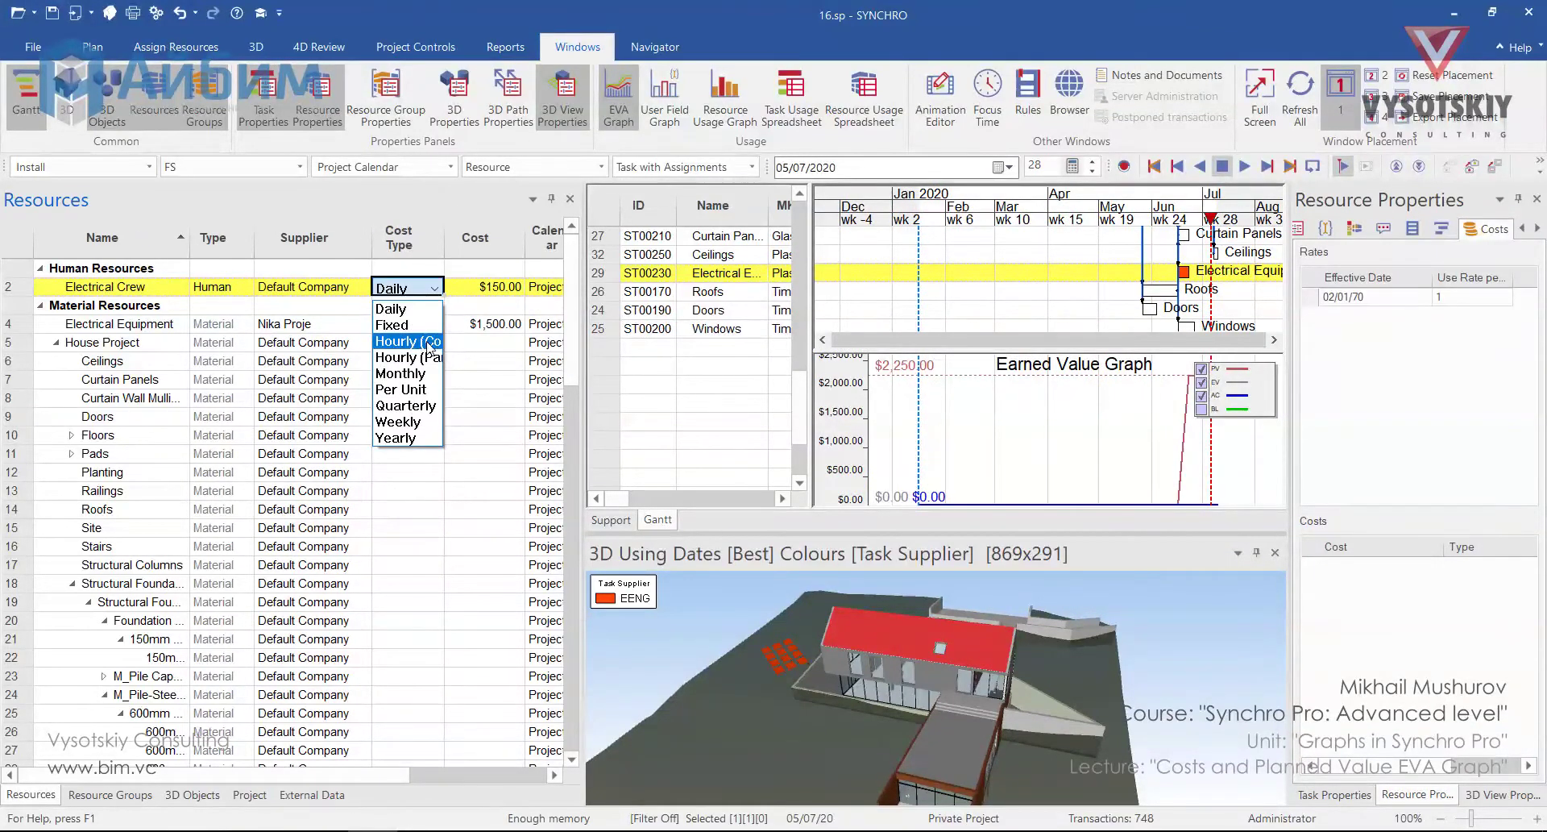
click(430, 345)
click(469, 307)
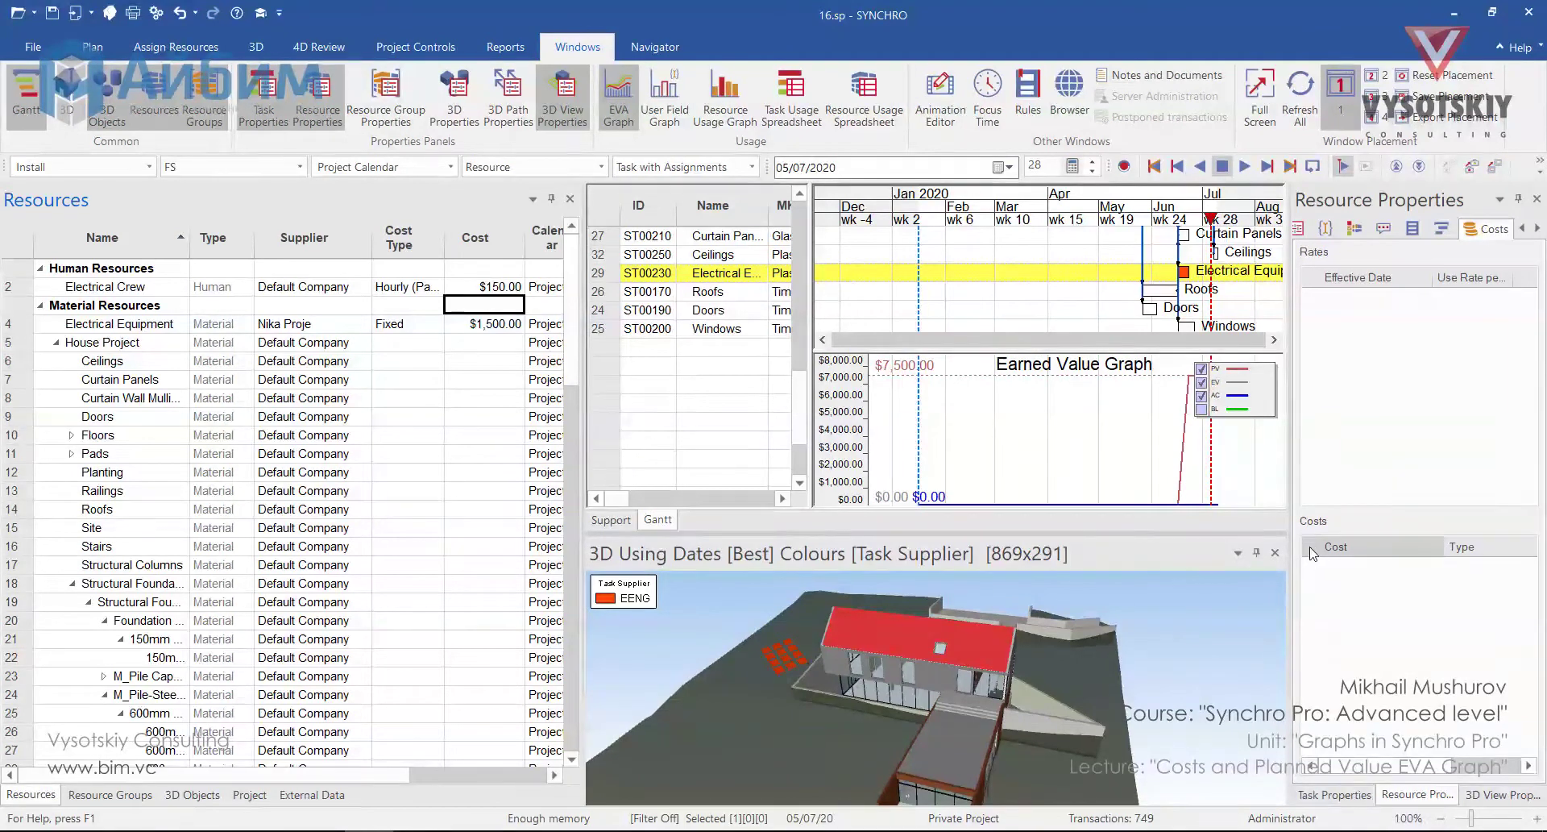
Step: Open the Budgeted Direct Costs in the Electrical Equipment task's properties and add a new cost entry
drag(1289, 537, 1197, 594)
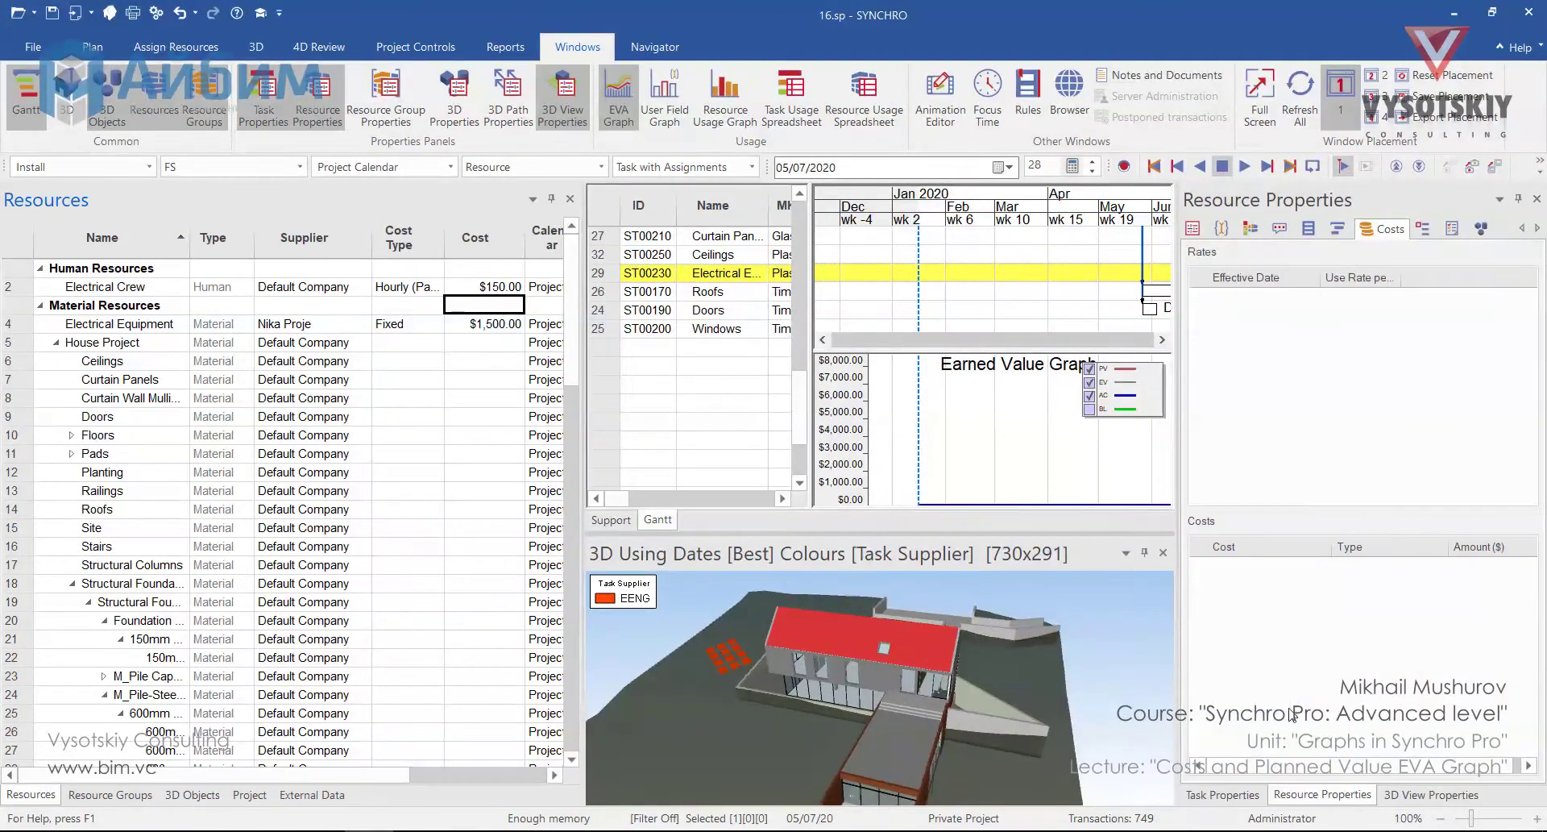
click(1222, 794)
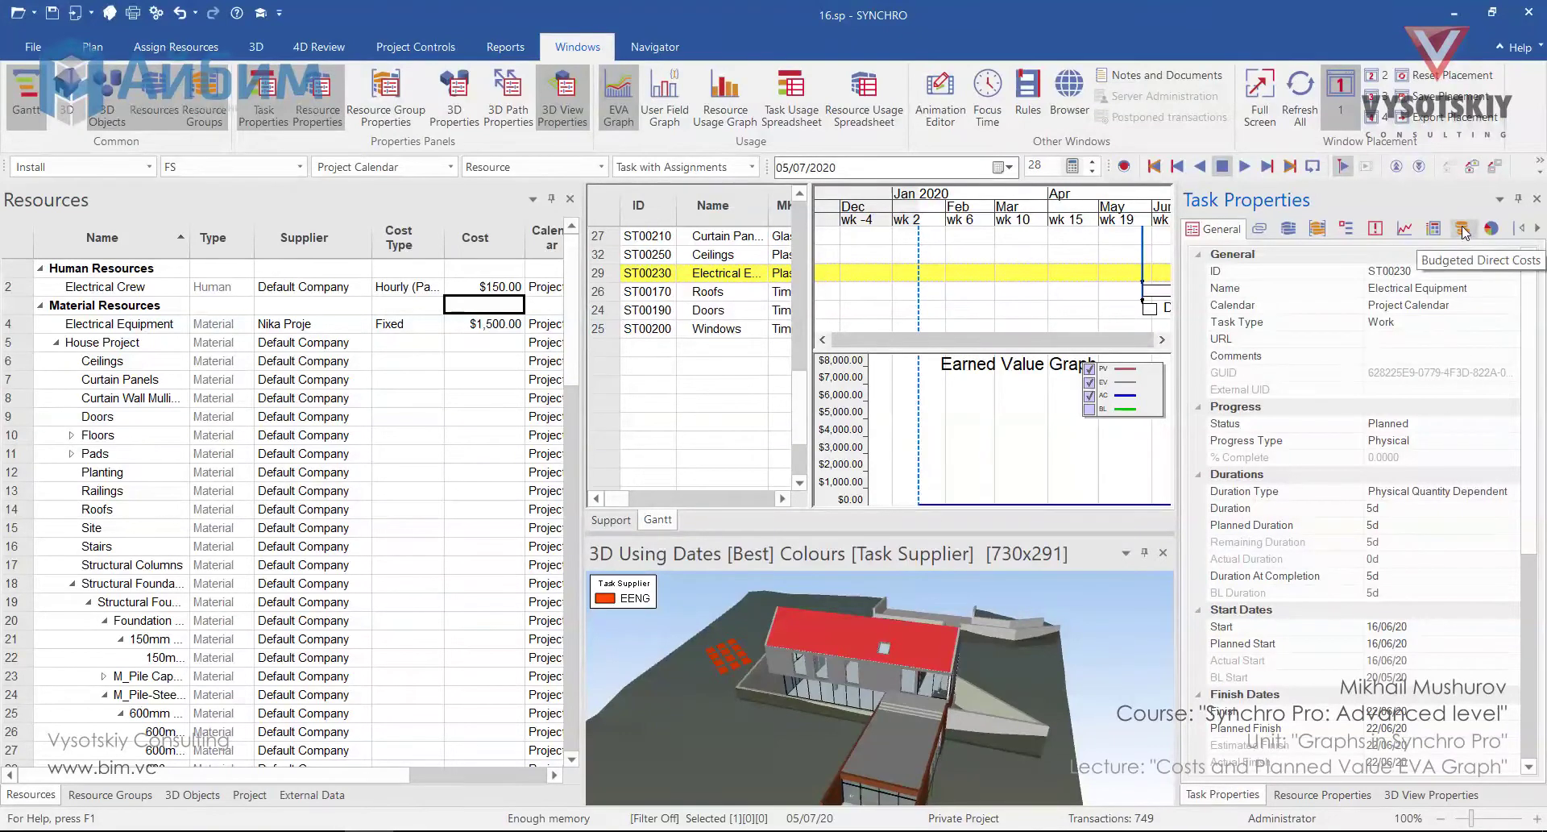
click(1464, 230)
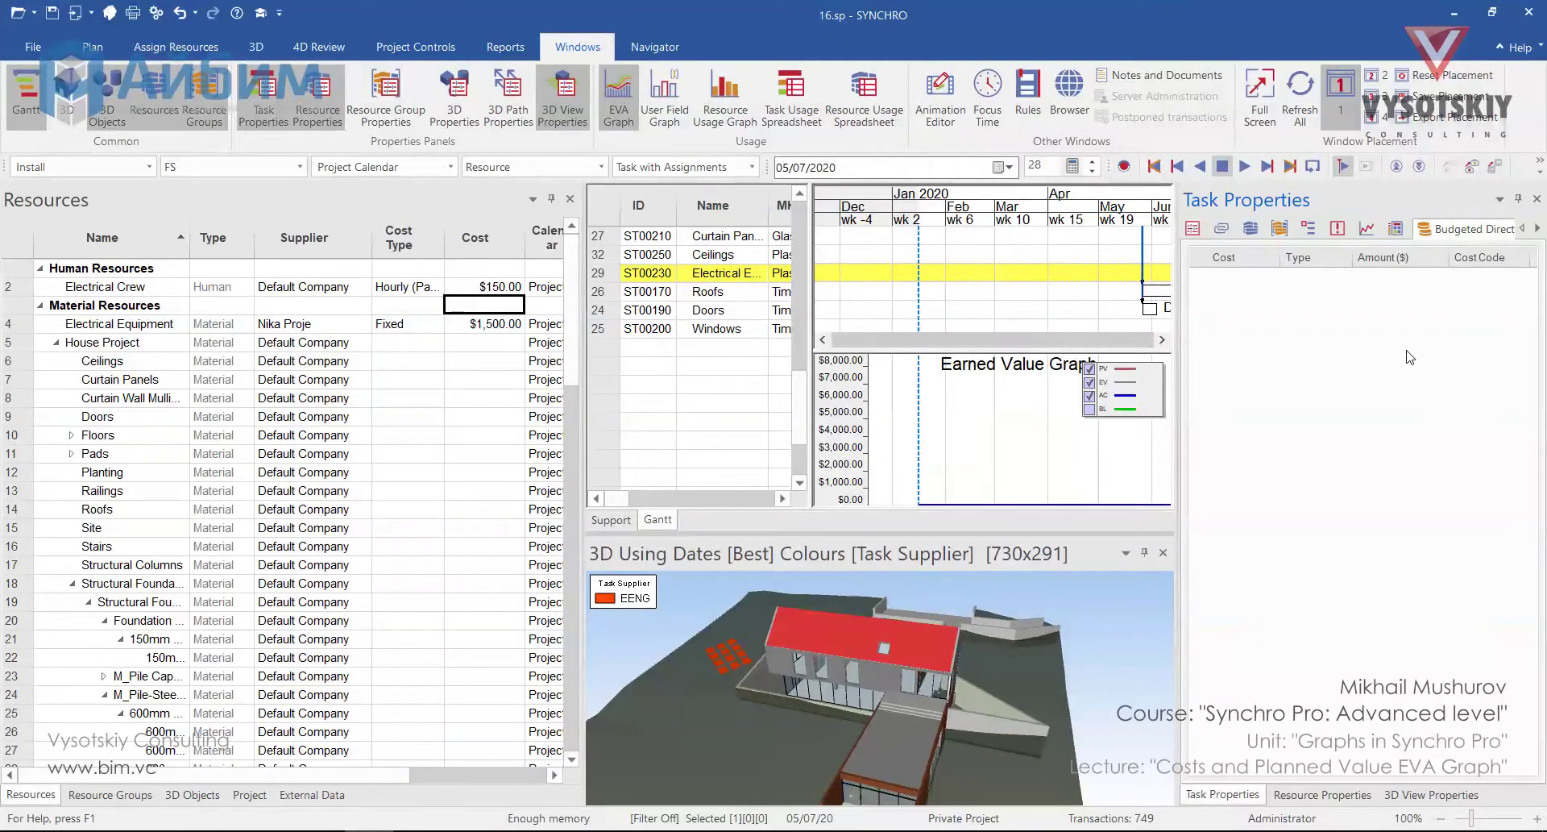
right_click(1255, 309)
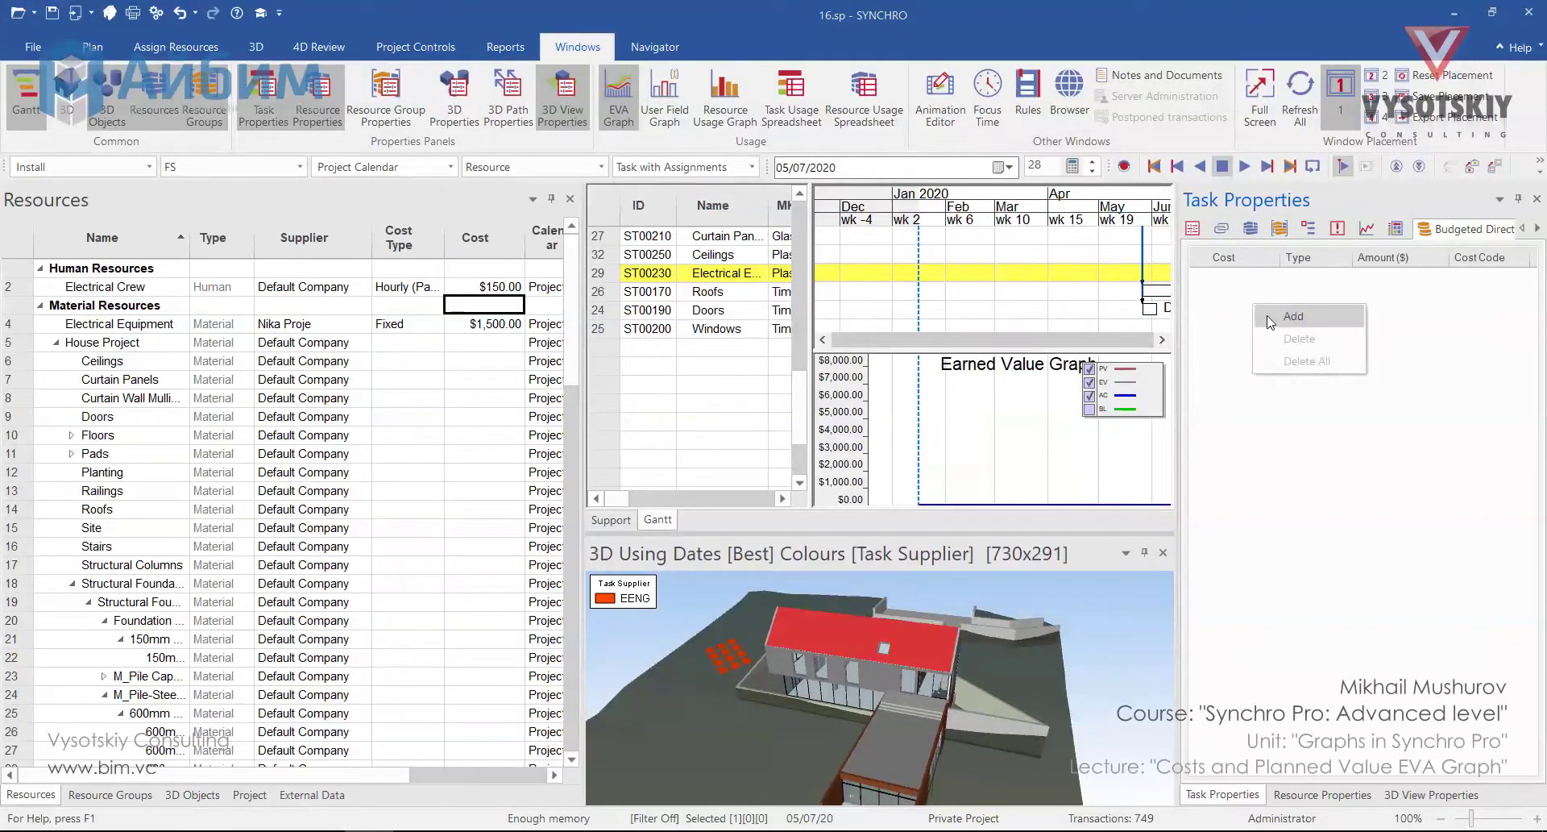
click(1282, 313)
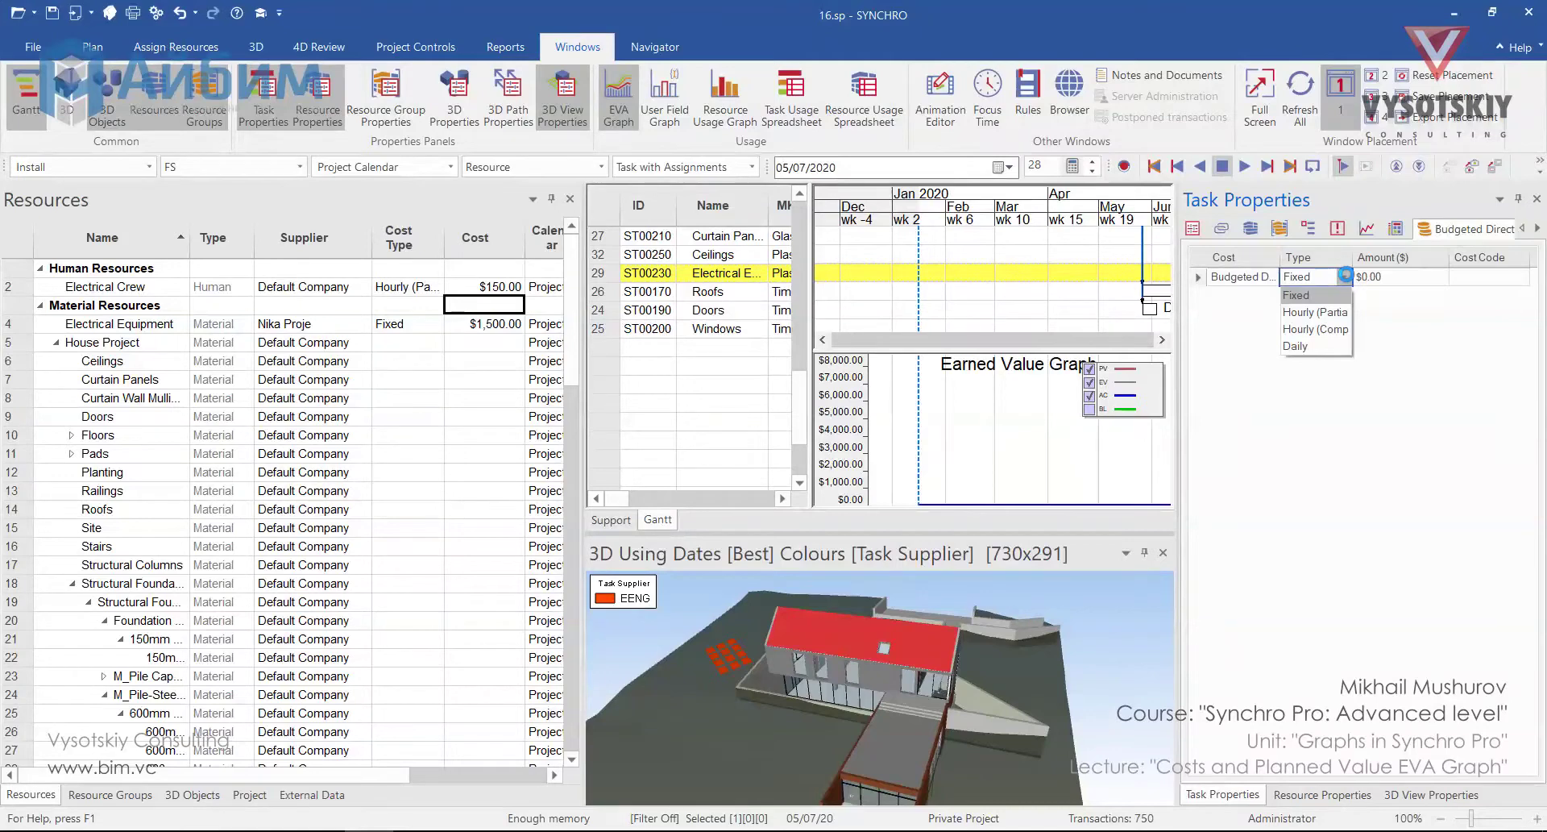
Step: Name the new direct cost Procurement, keep its type Fixed and set its amount to $50.00
click(1261, 279)
click(1261, 279)
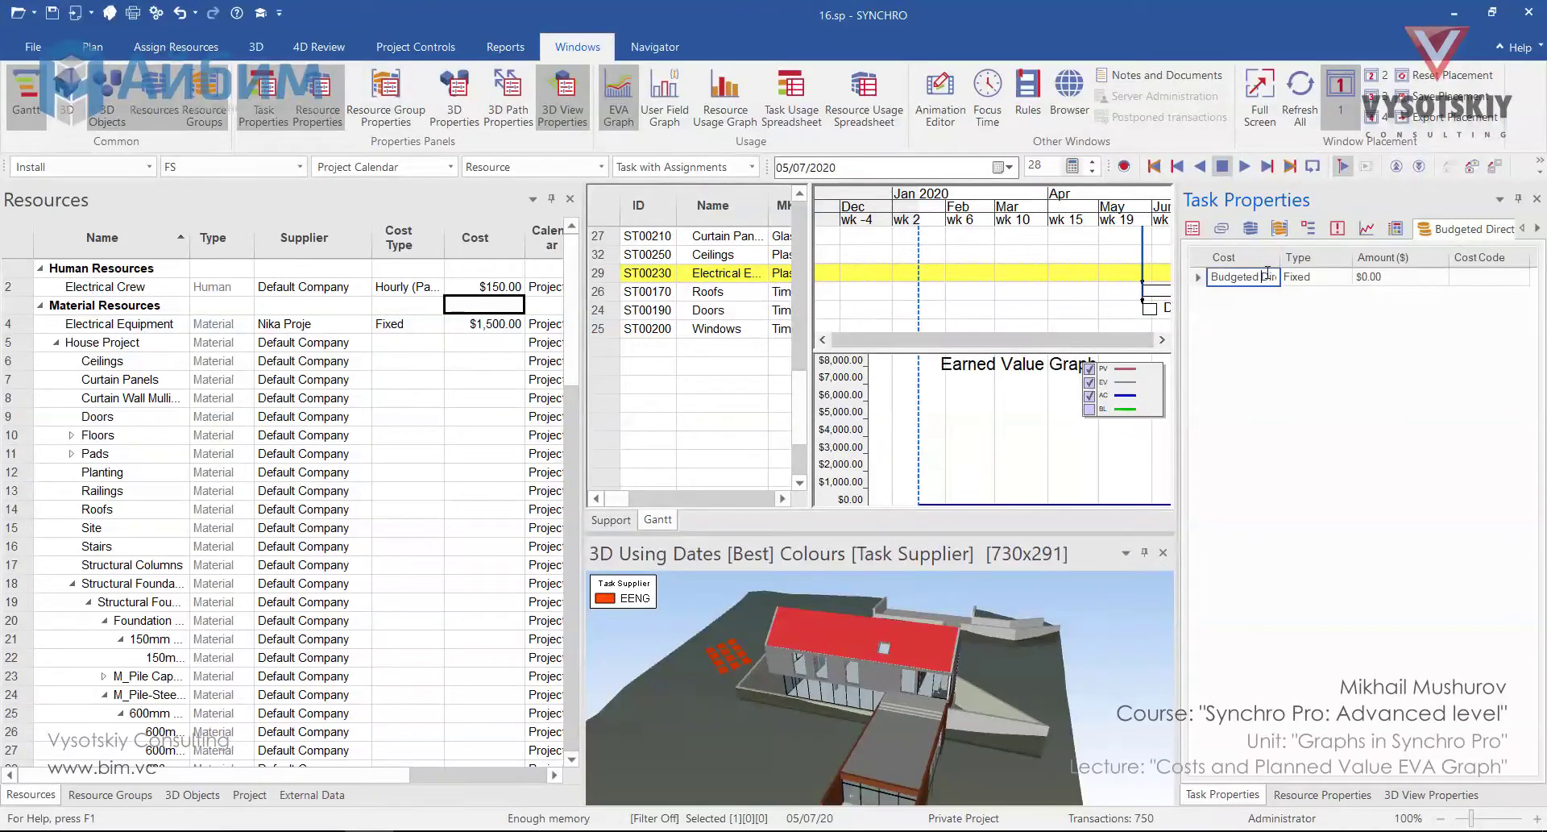
drag(1268, 275, 1194, 274)
key(End)
text(Procurement)
click(1344, 277)
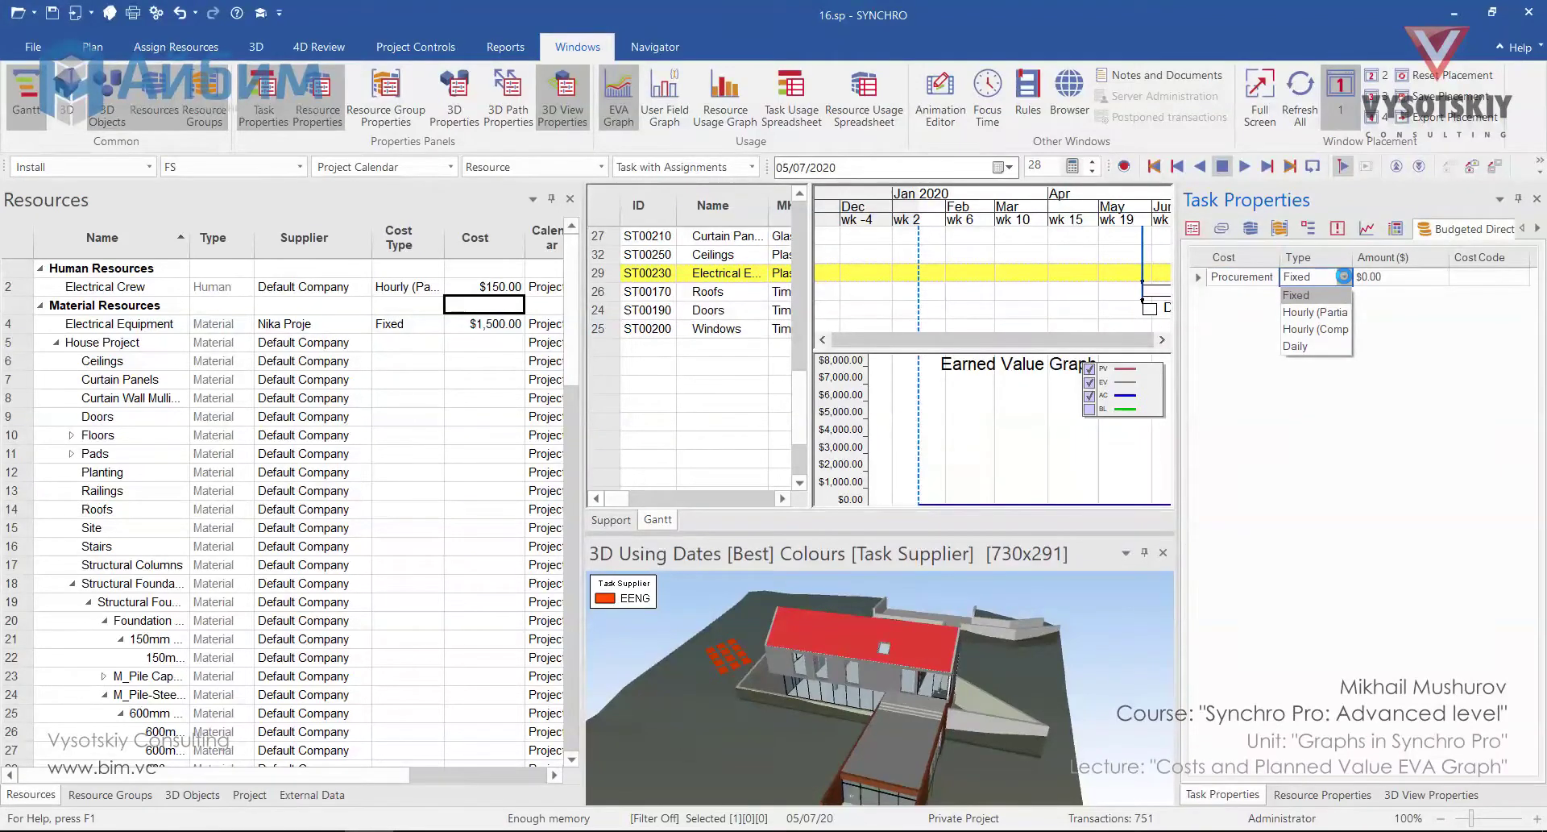
key(Tab)
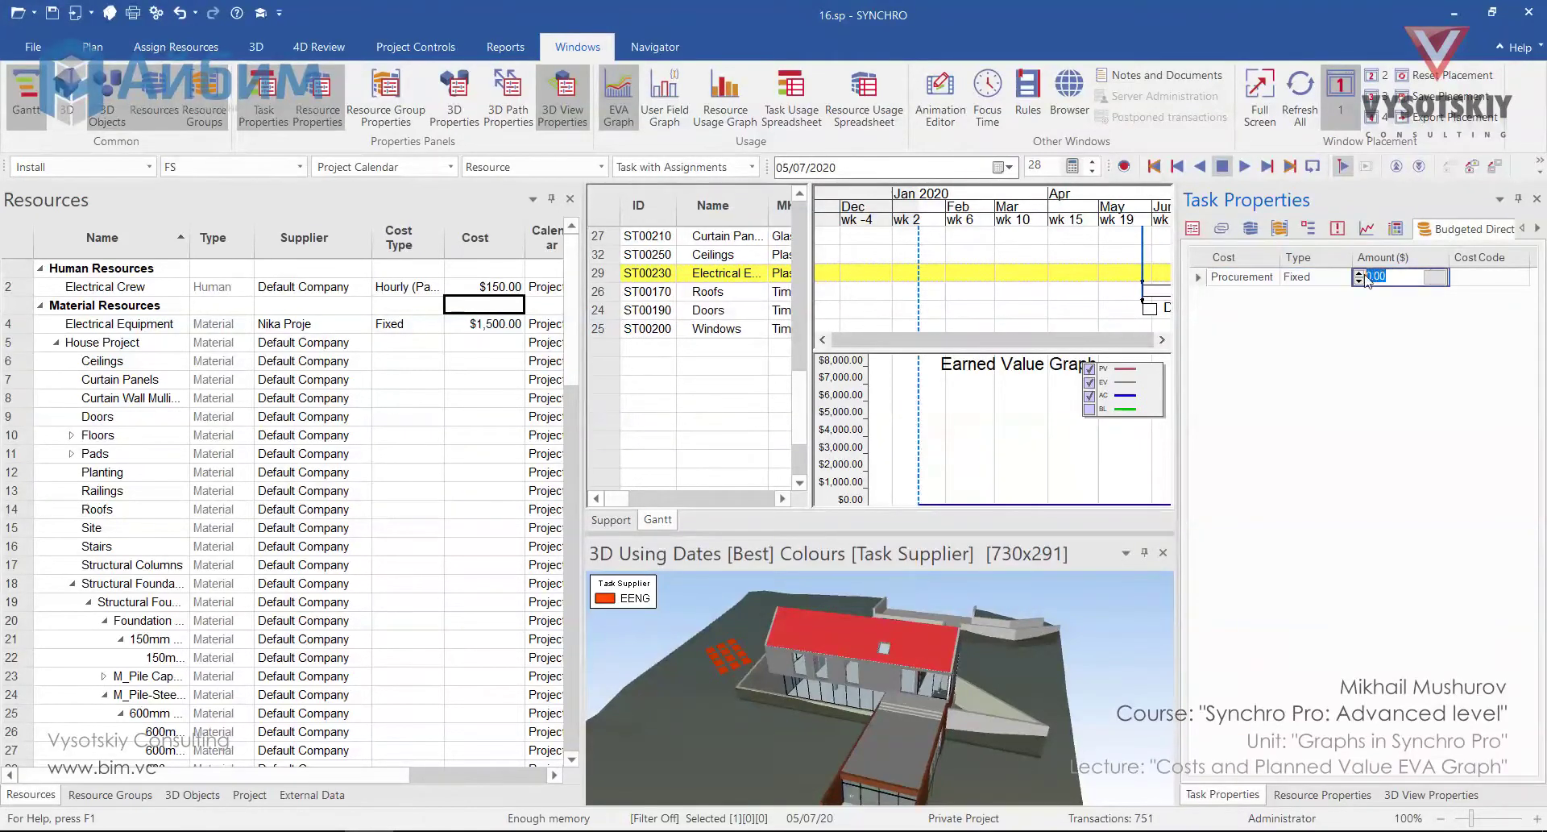
Step: Show the task's Cost Totals and examine the direct, human and material budgeted costs
click(1538, 228)
click(1537, 228)
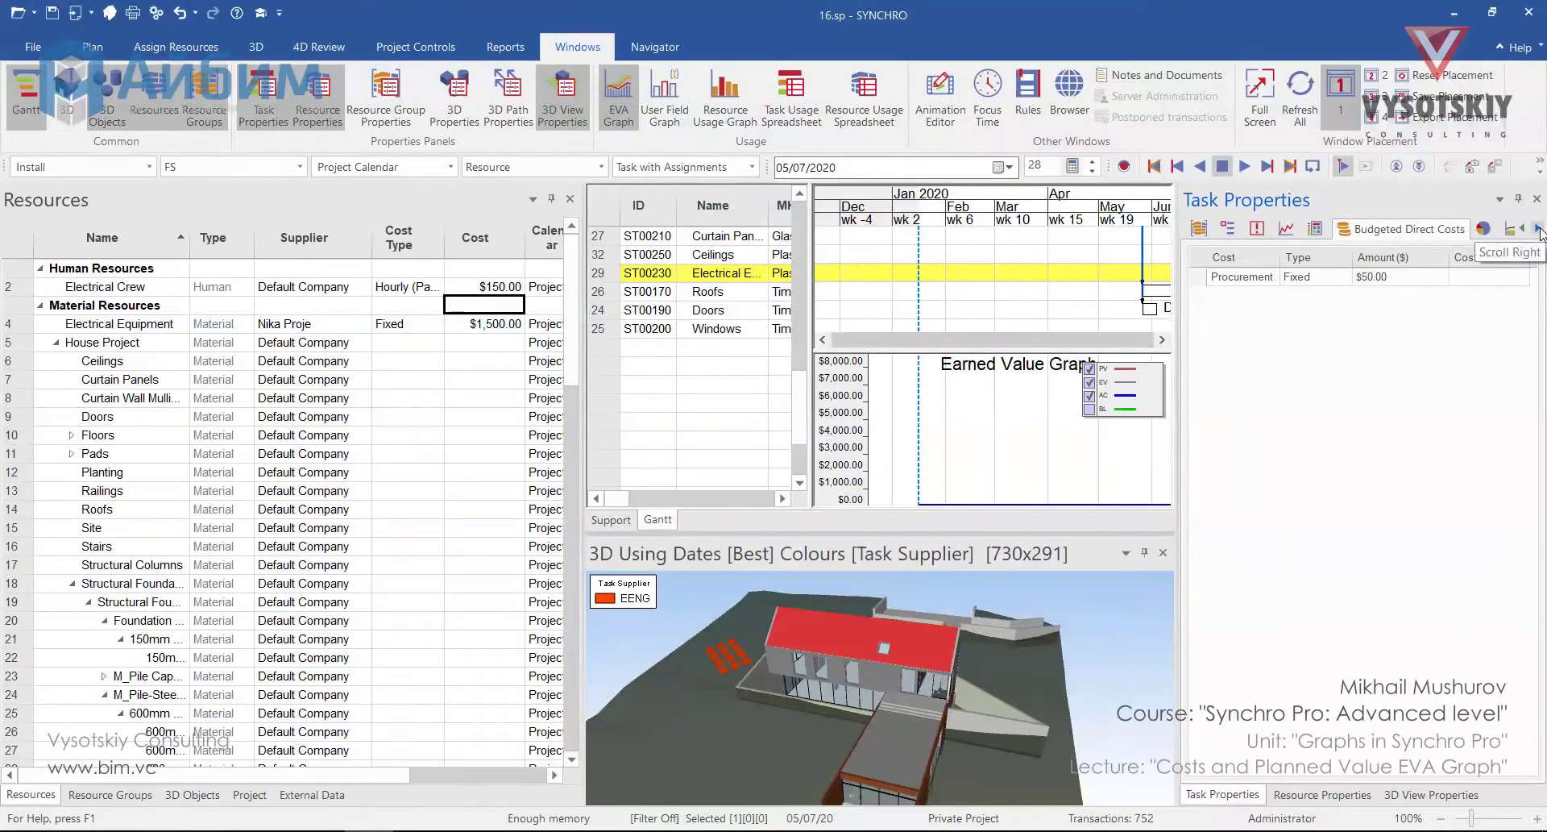
click(1486, 230)
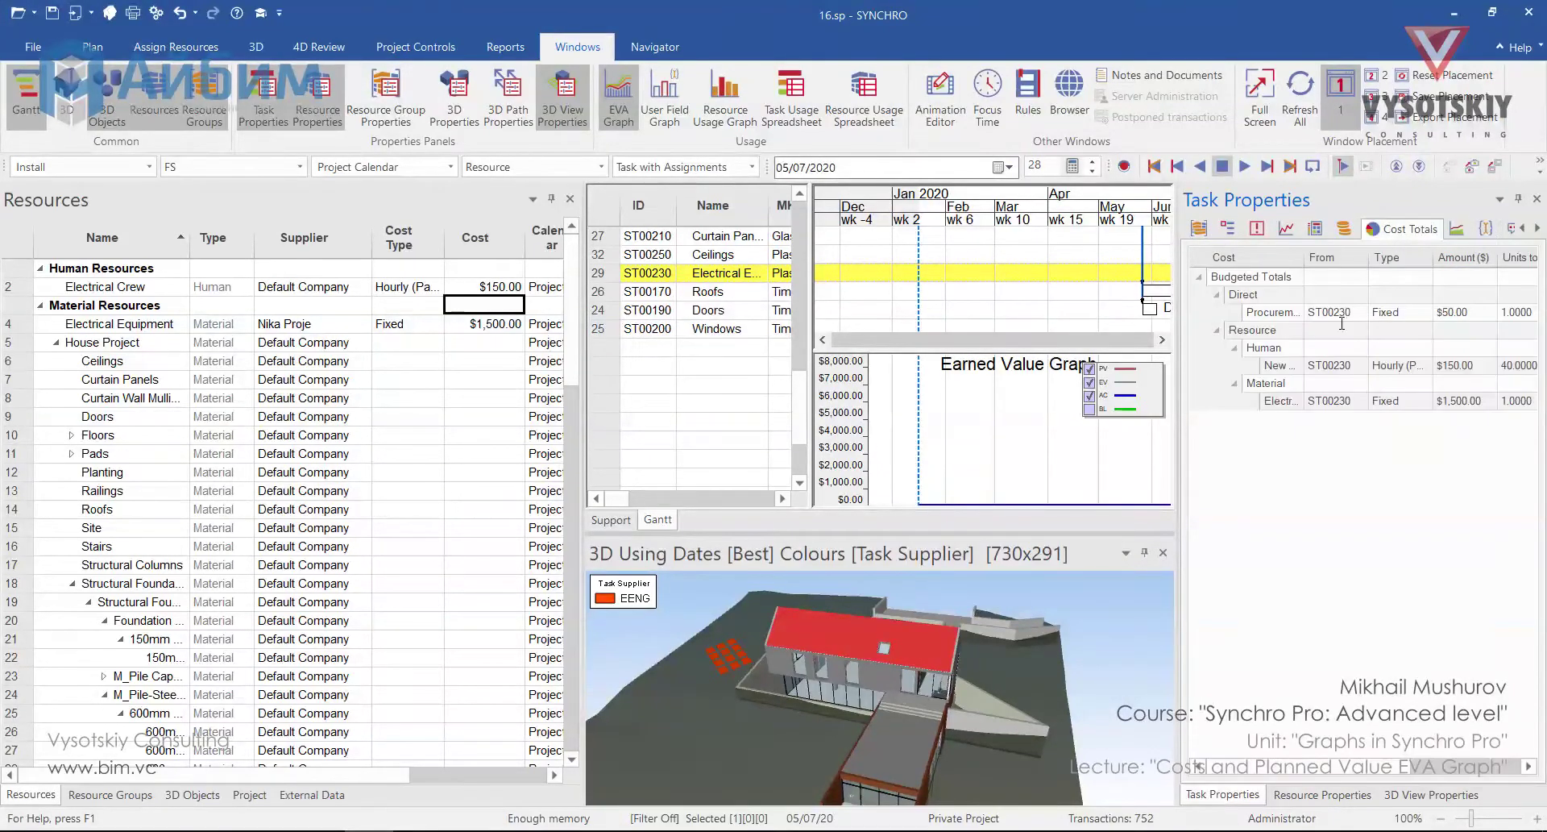
drag(1178, 344, 1088, 344)
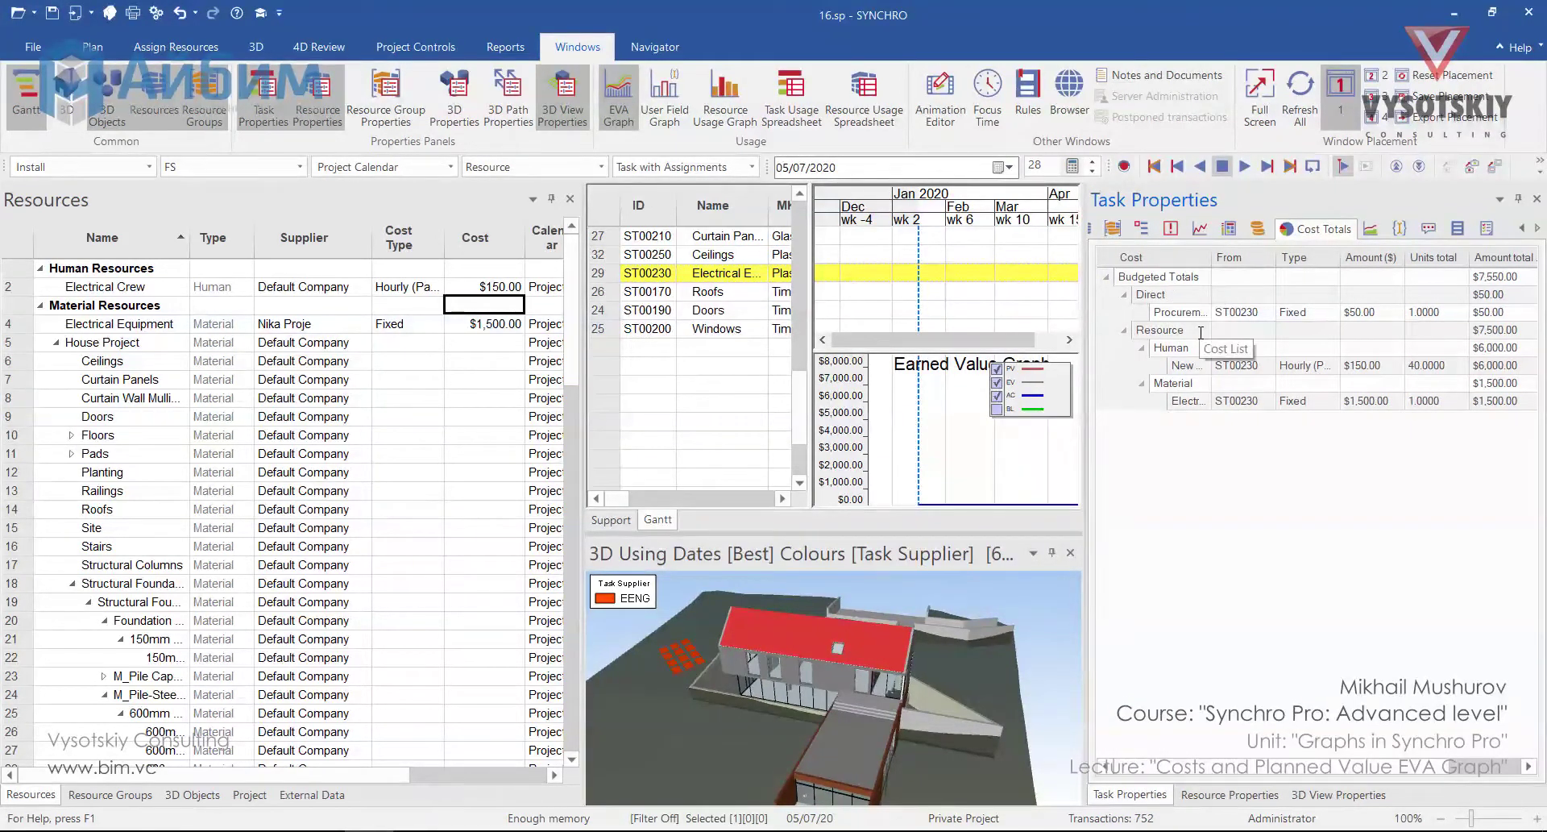
click(1142, 347)
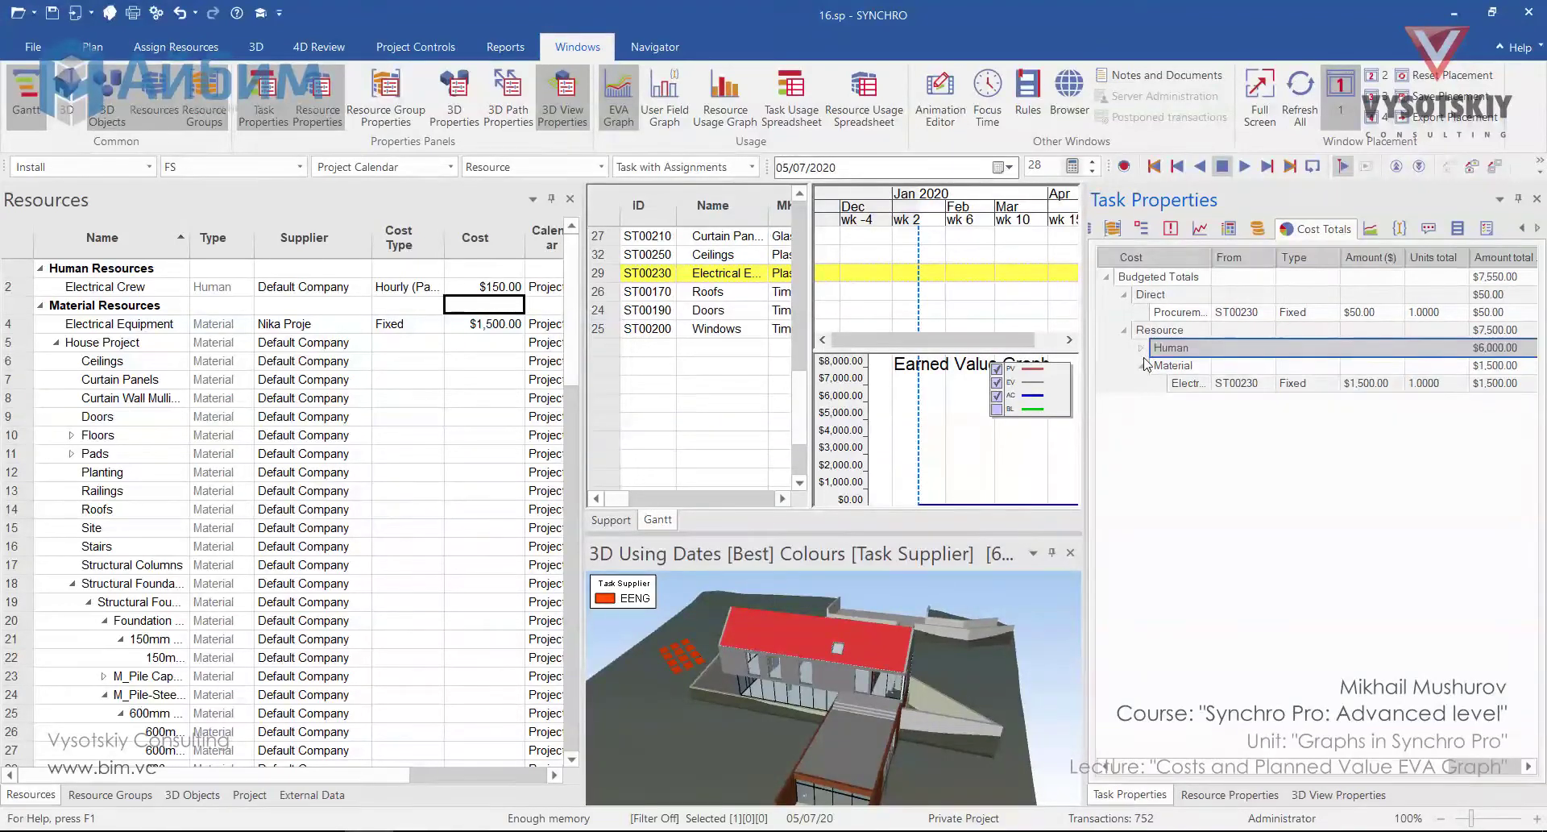
click(1143, 365)
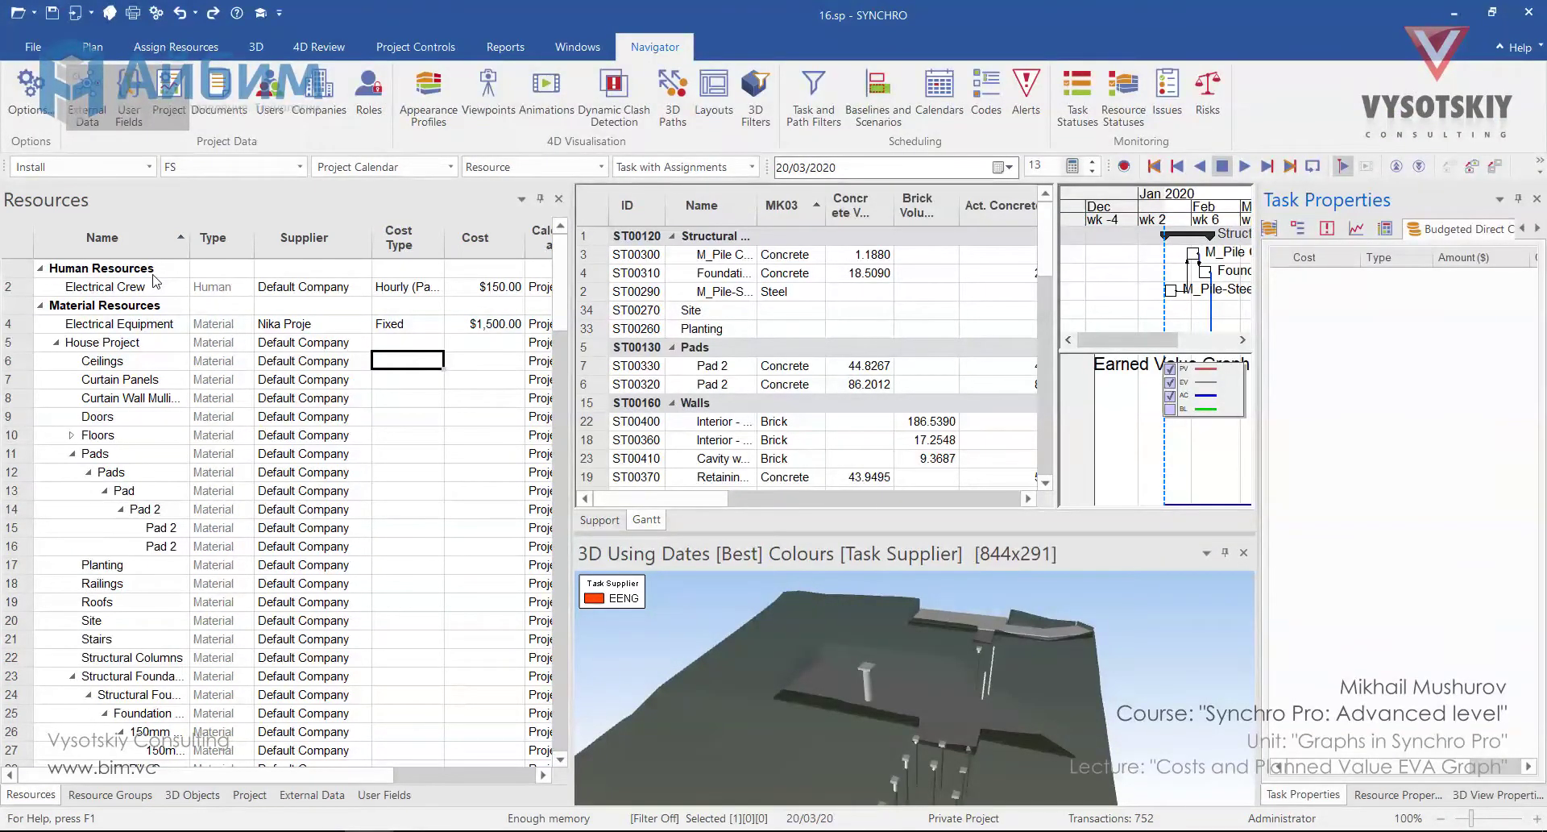
Step: Add three human resources named Concrete Crew, Carpenter Crew and Bricklayer Crew
right_click(128, 269)
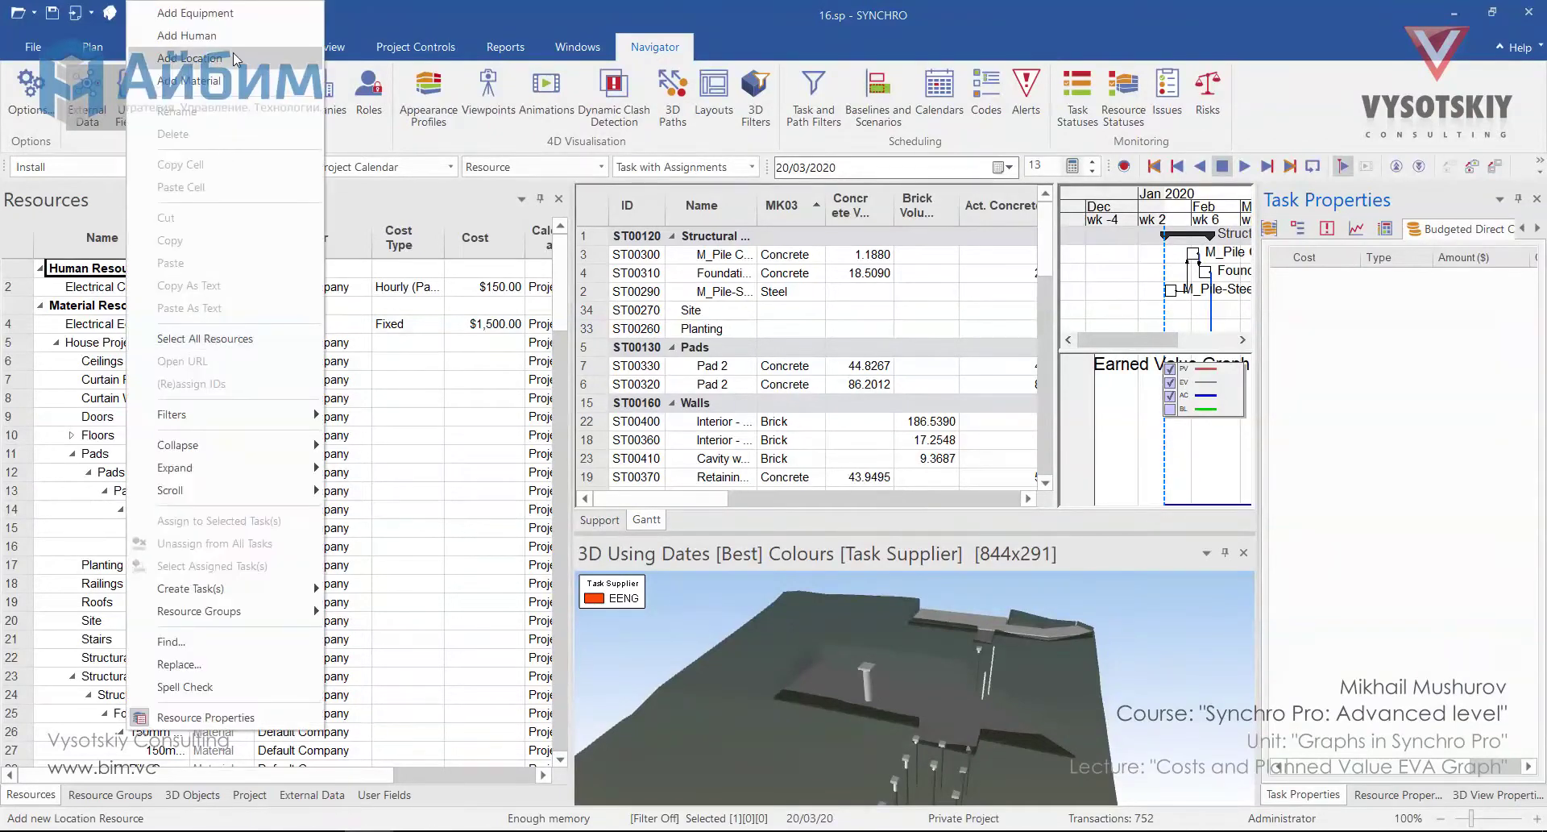
click(166, 38)
text(Concrete Crew)
key(Return)
right_click(165, 271)
click(190, 38)
text(Carpenter Crew)
key(Return)
right_click(152, 267)
click(194, 32)
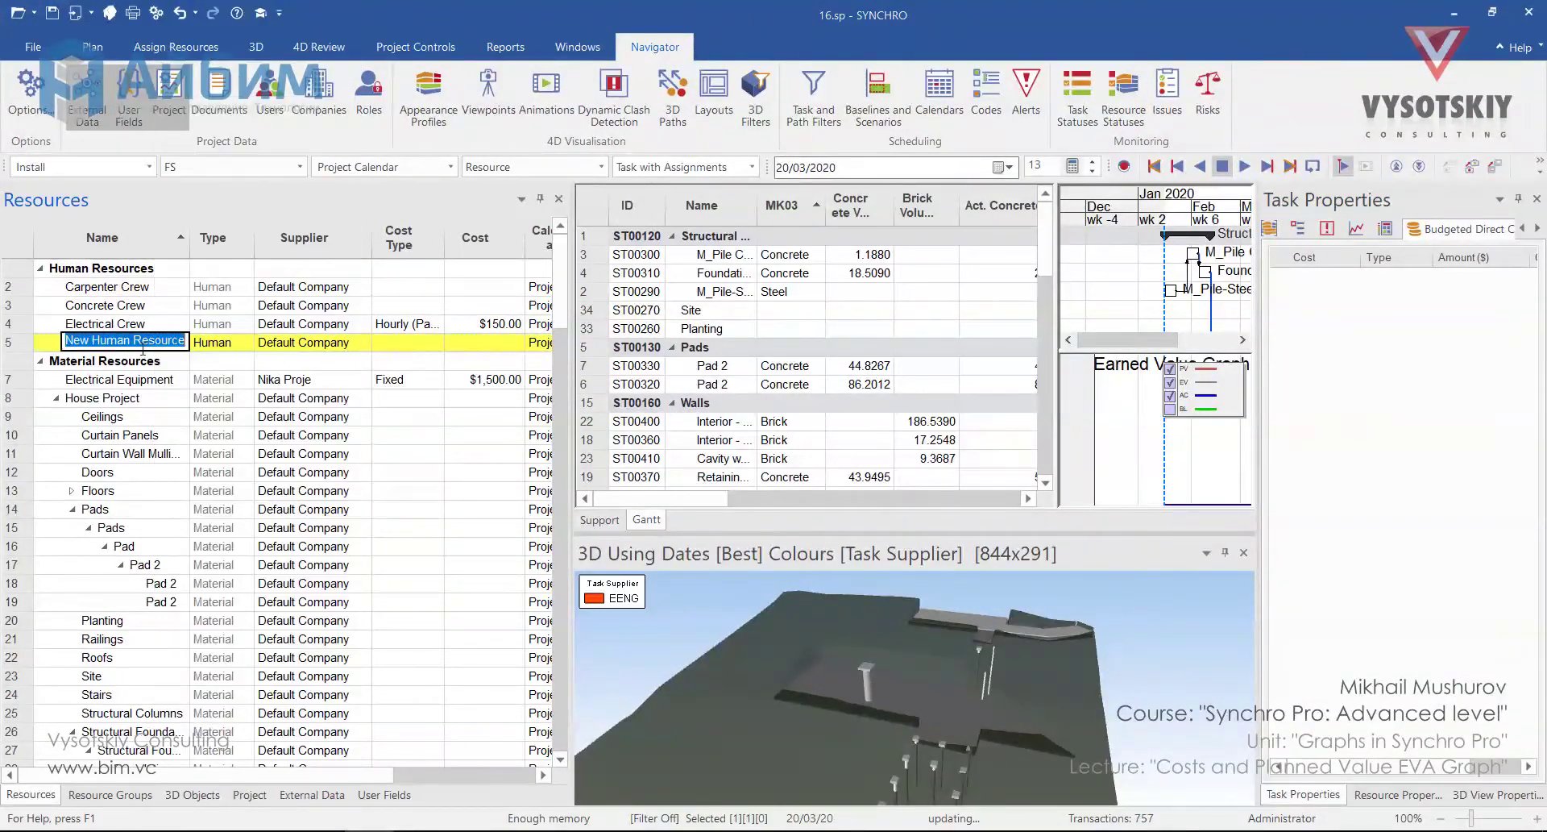
text(Bricklayer Crew)
key(Return)
Step: Give the Bricklayer Crew a Fixed cost type and a cost of $2,000.00
click(438, 289)
click(438, 289)
click(418, 325)
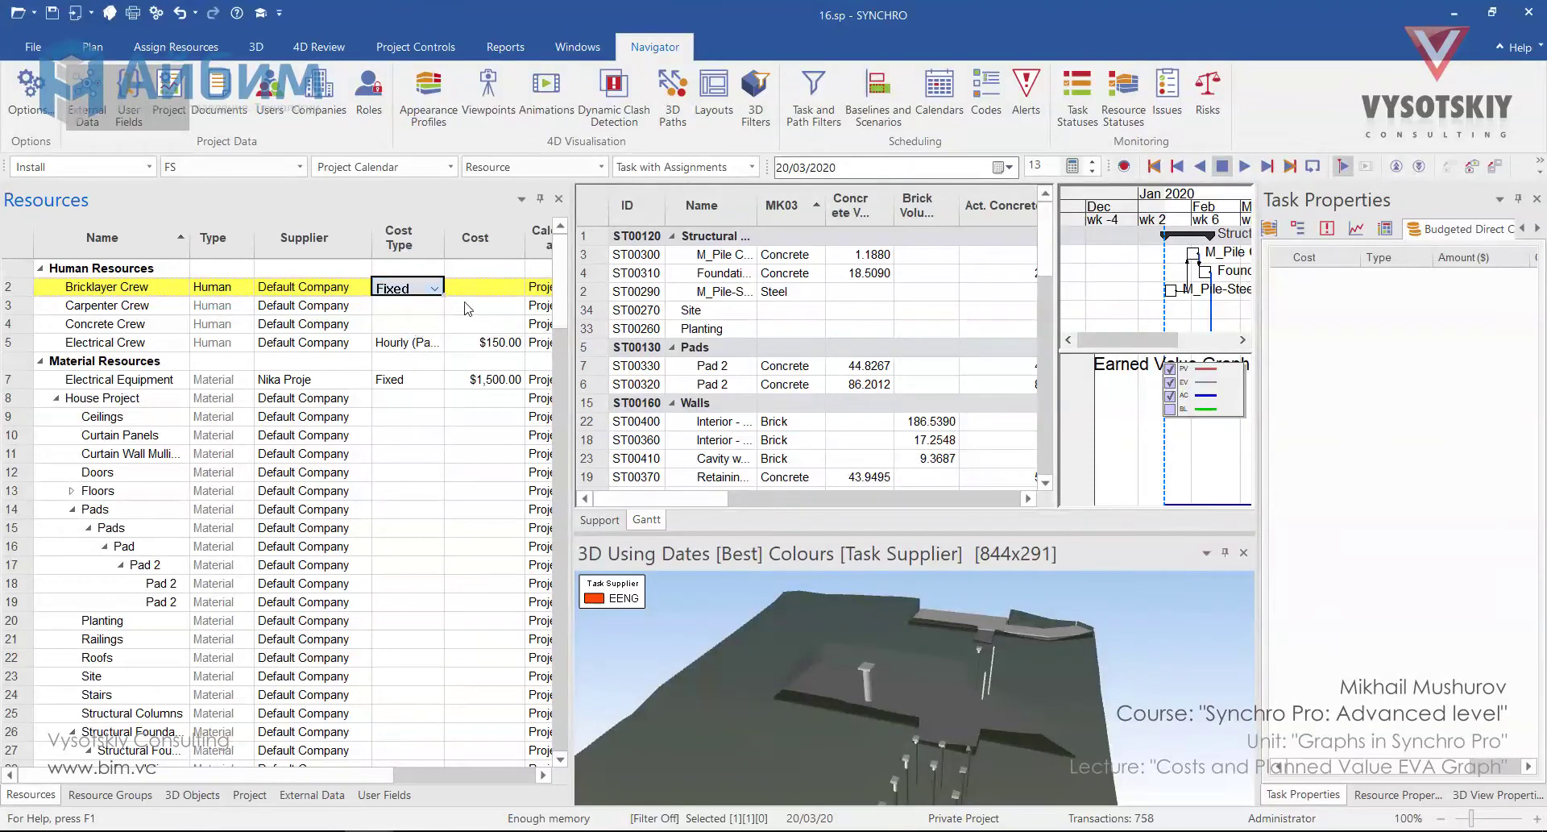
click(465, 290)
click(465, 293)
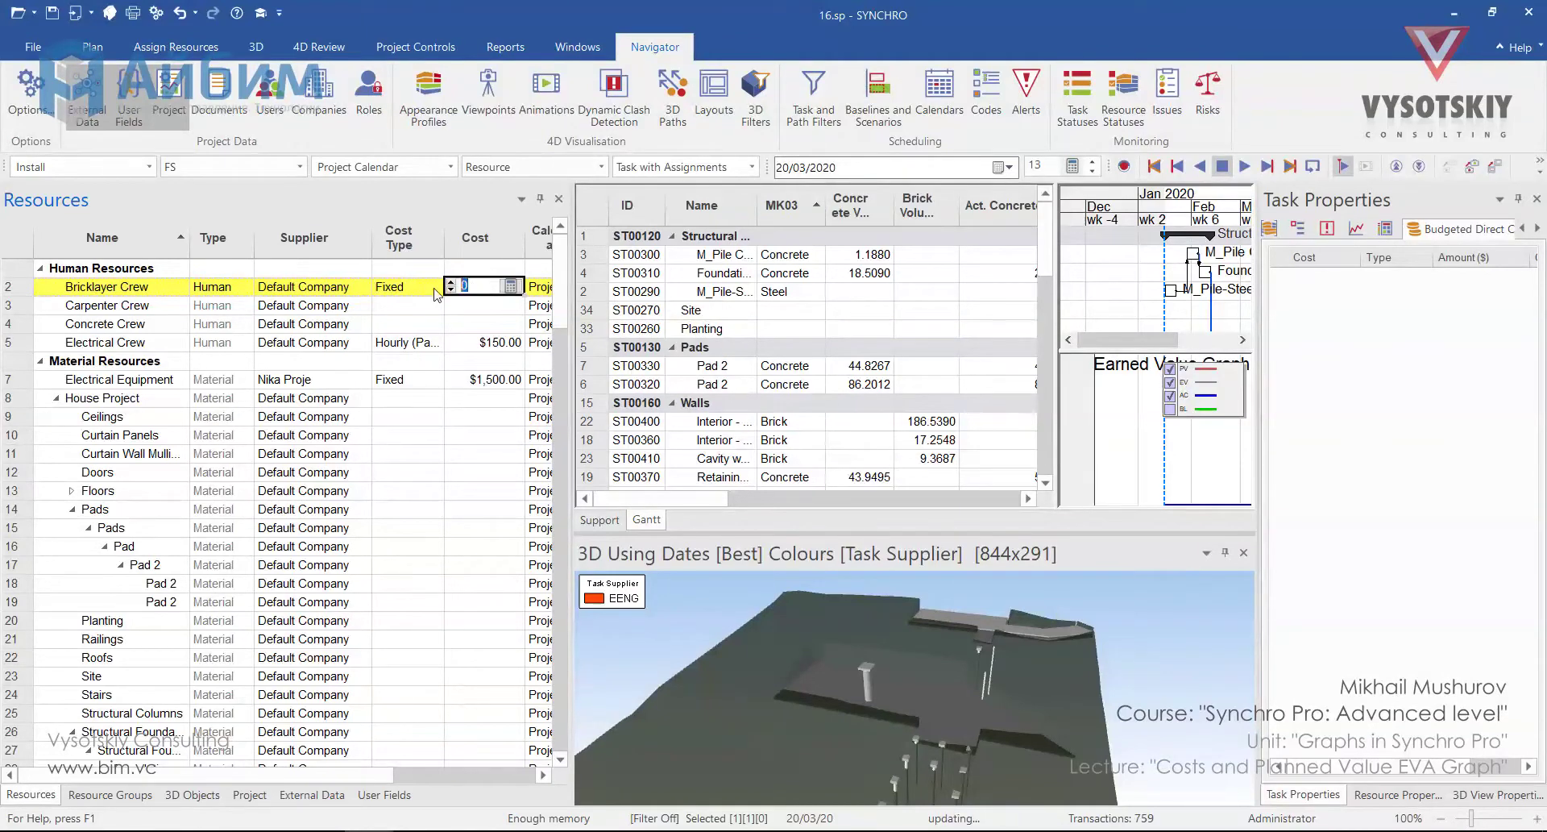
text(2,)
text(000)
Step: Give the Carpenter Crew a Monthly cost type and a cost of $1,500.00
click(435, 305)
click(407, 392)
click(484, 307)
text(1500)
Step: Give the Concrete Crew a Daily cost type and a cost of $250.00
click(435, 323)
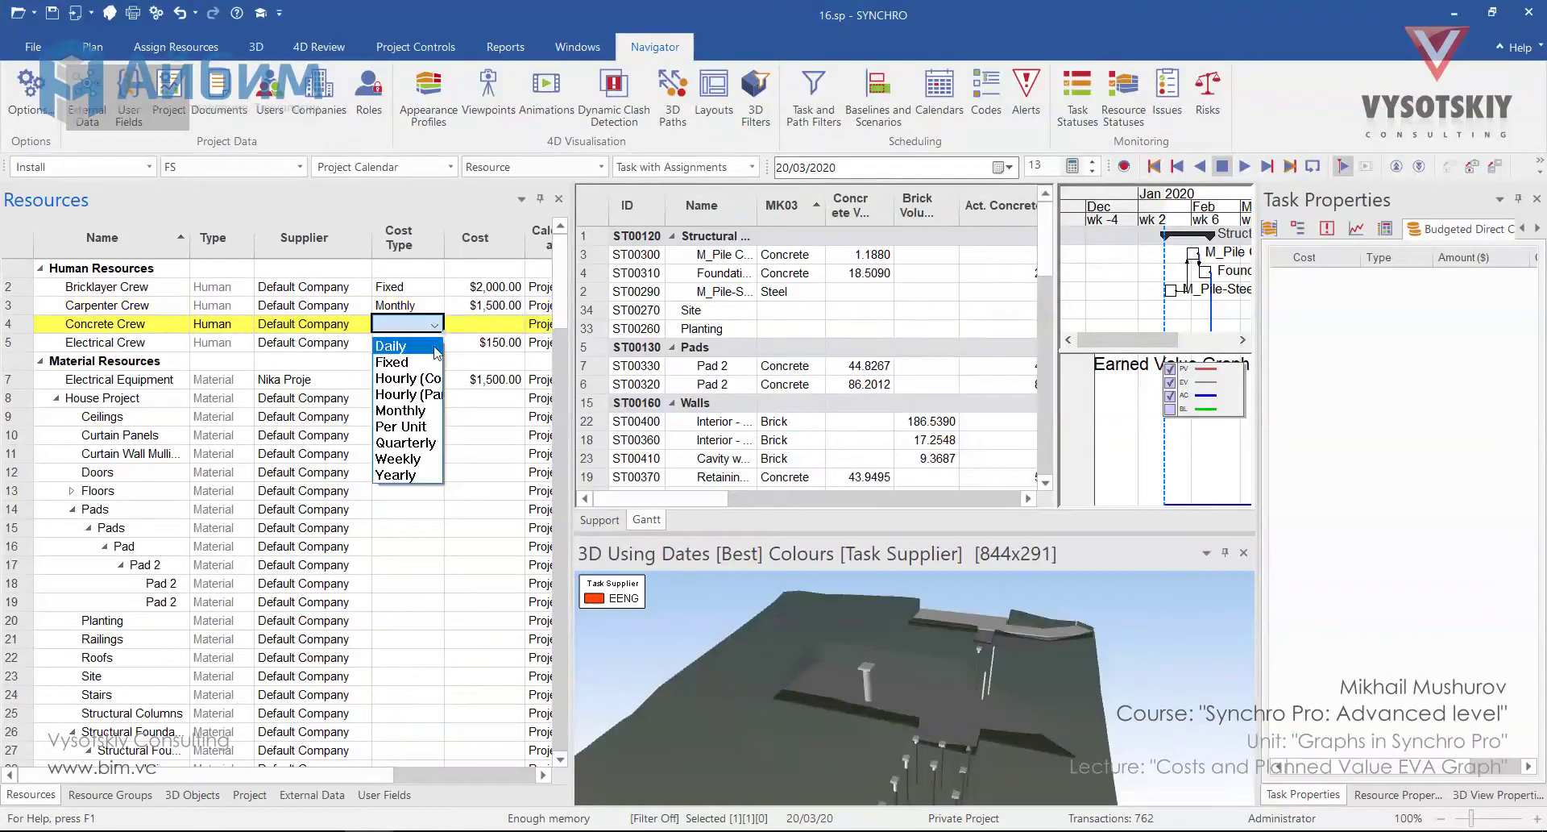
click(435, 353)
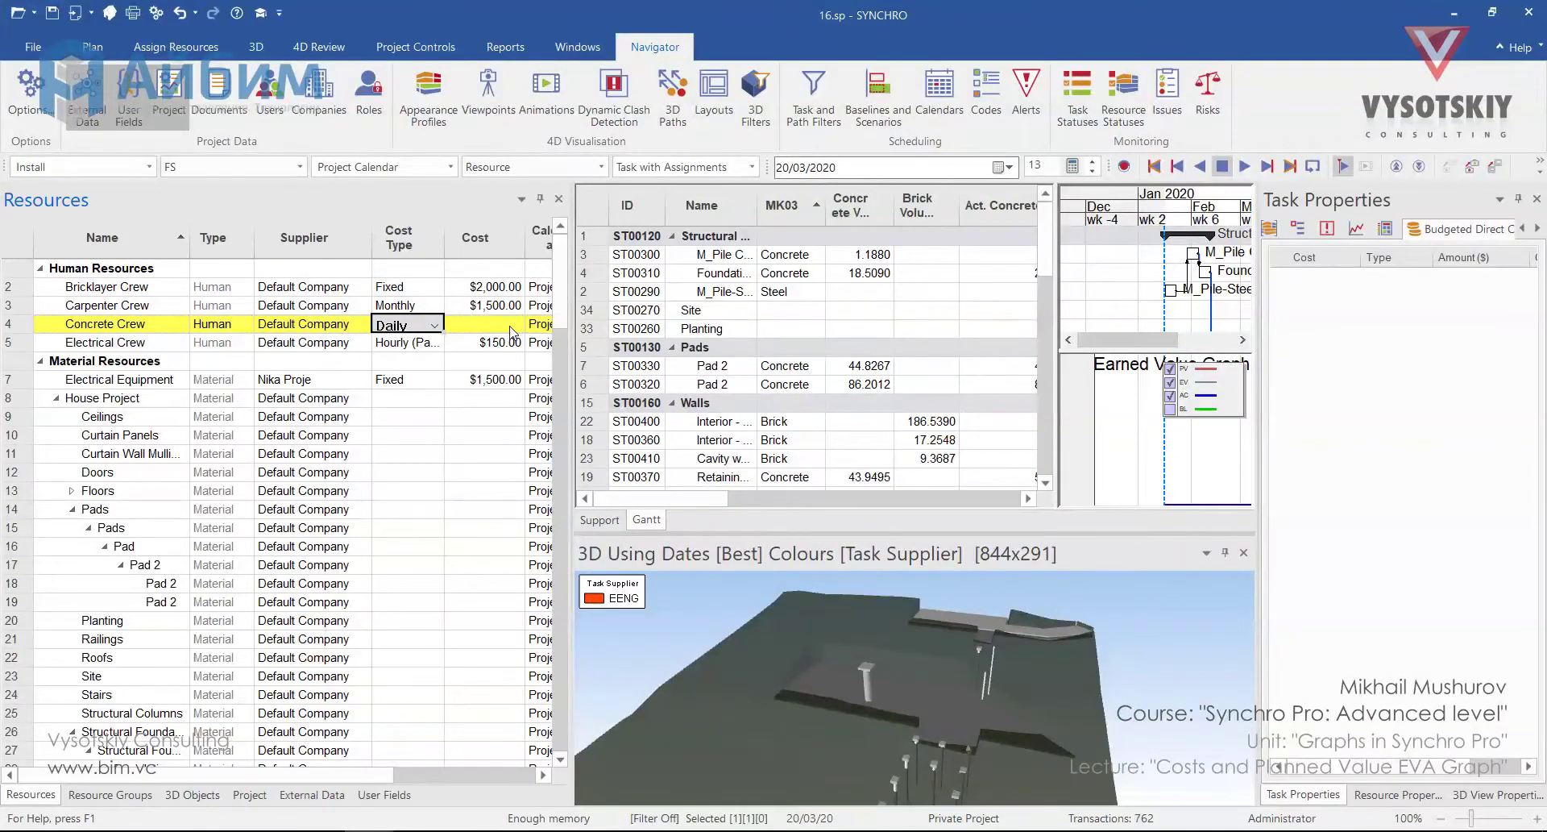
click(486, 323)
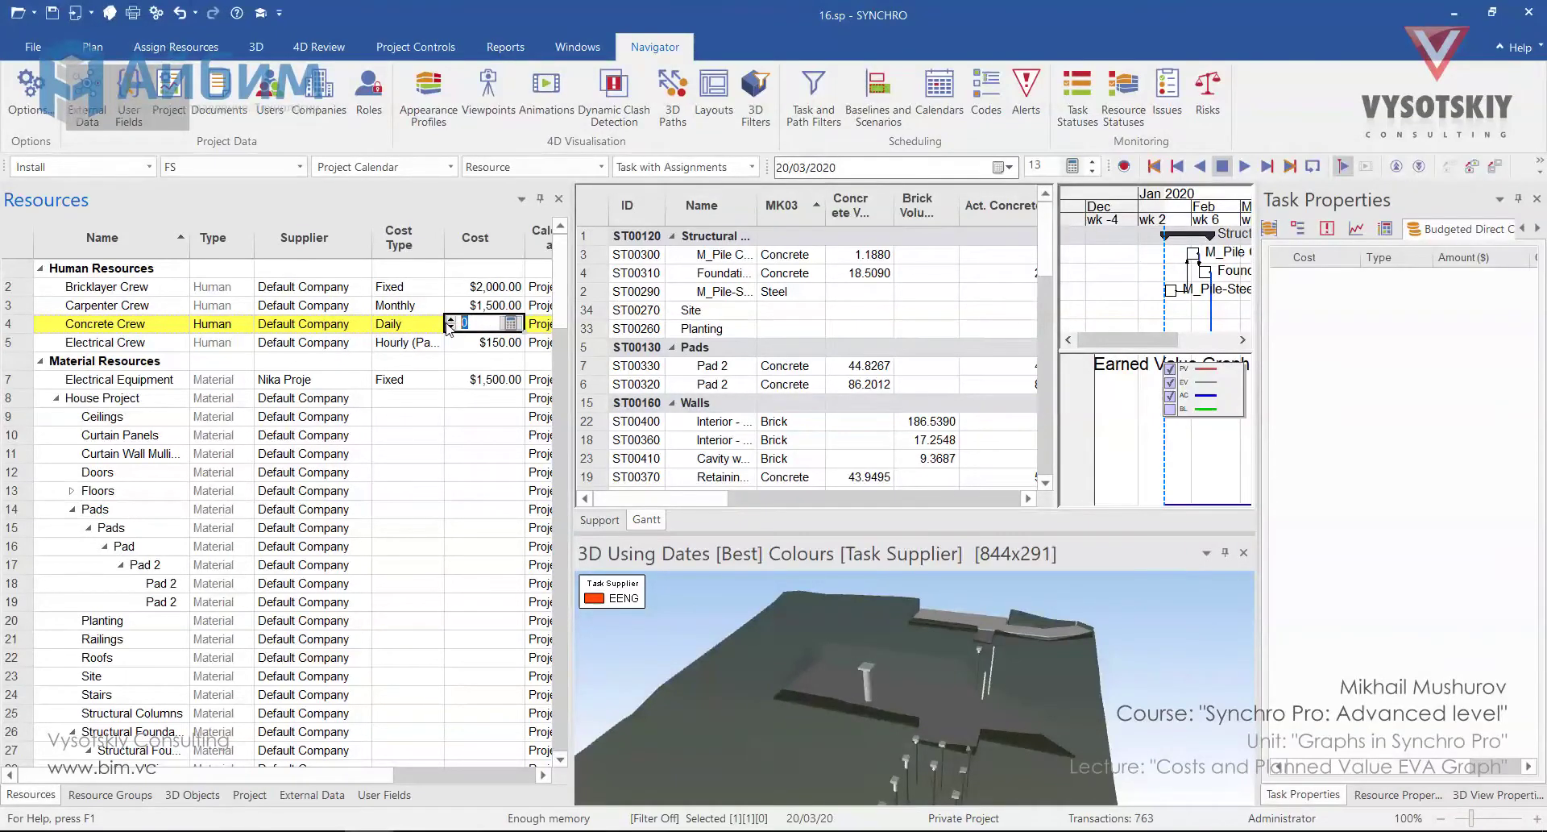
text(250)
key(Return)
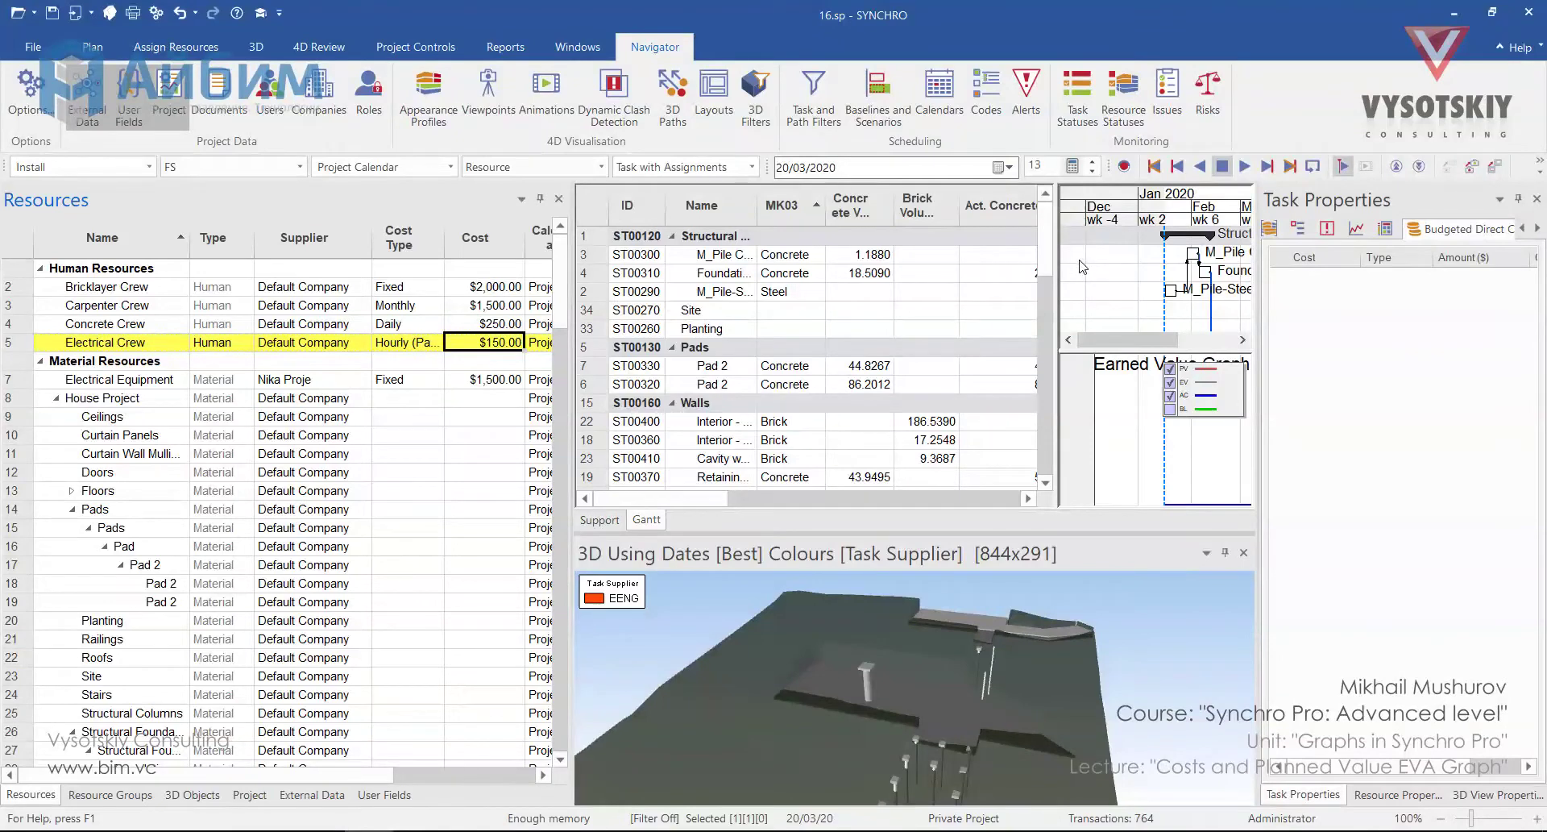
Step: Switch the task table's view mode to the grouping by risk and driving material
right_click(635, 202)
mouse_move(701, 209)
click(851, 233)
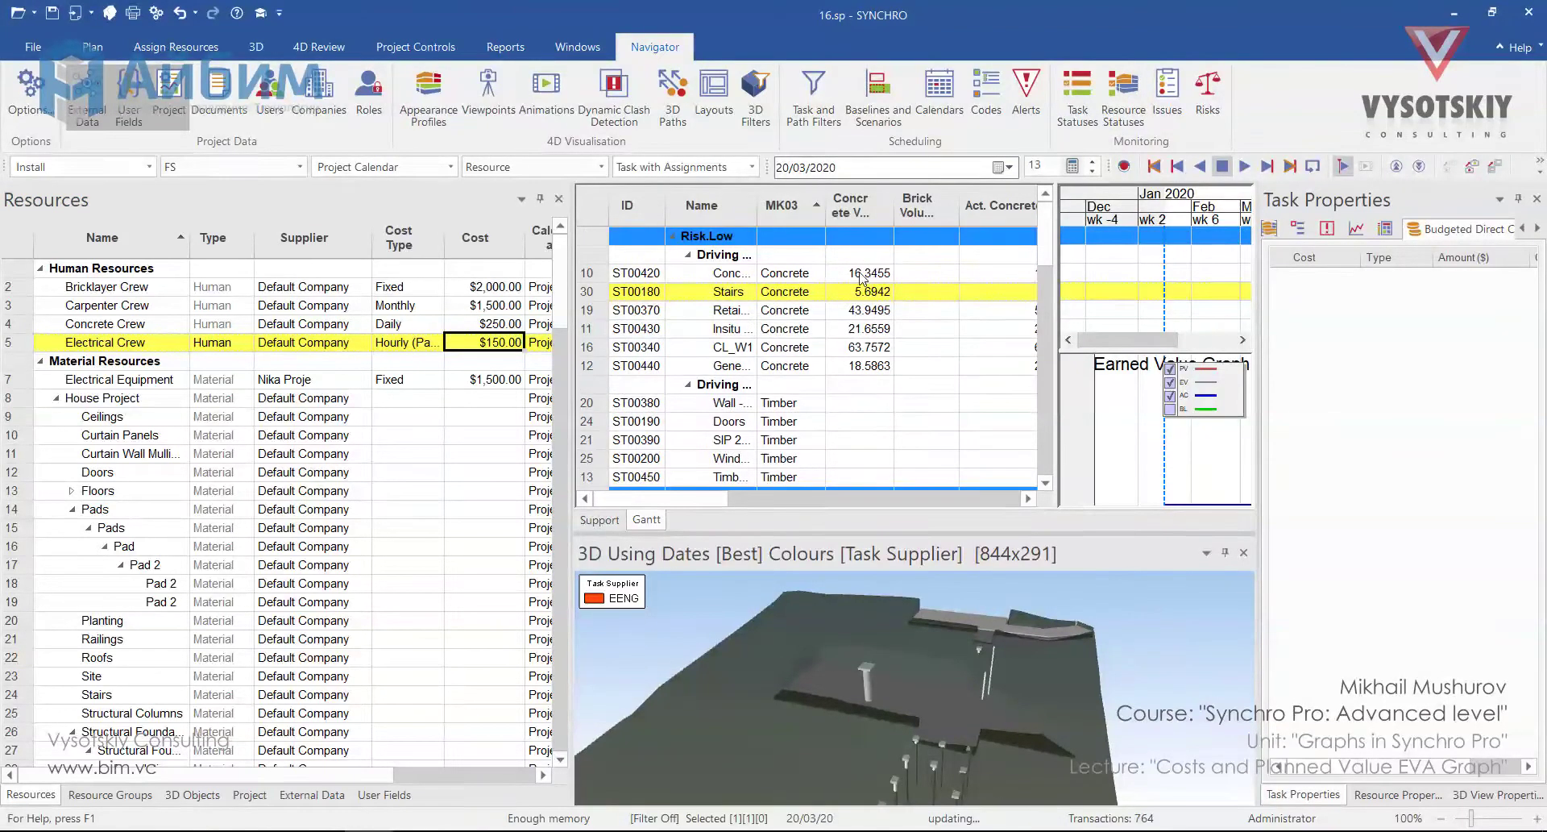
Step: Filter the task table to the tasks whose MK03 value is Concrete
right_click(802, 275)
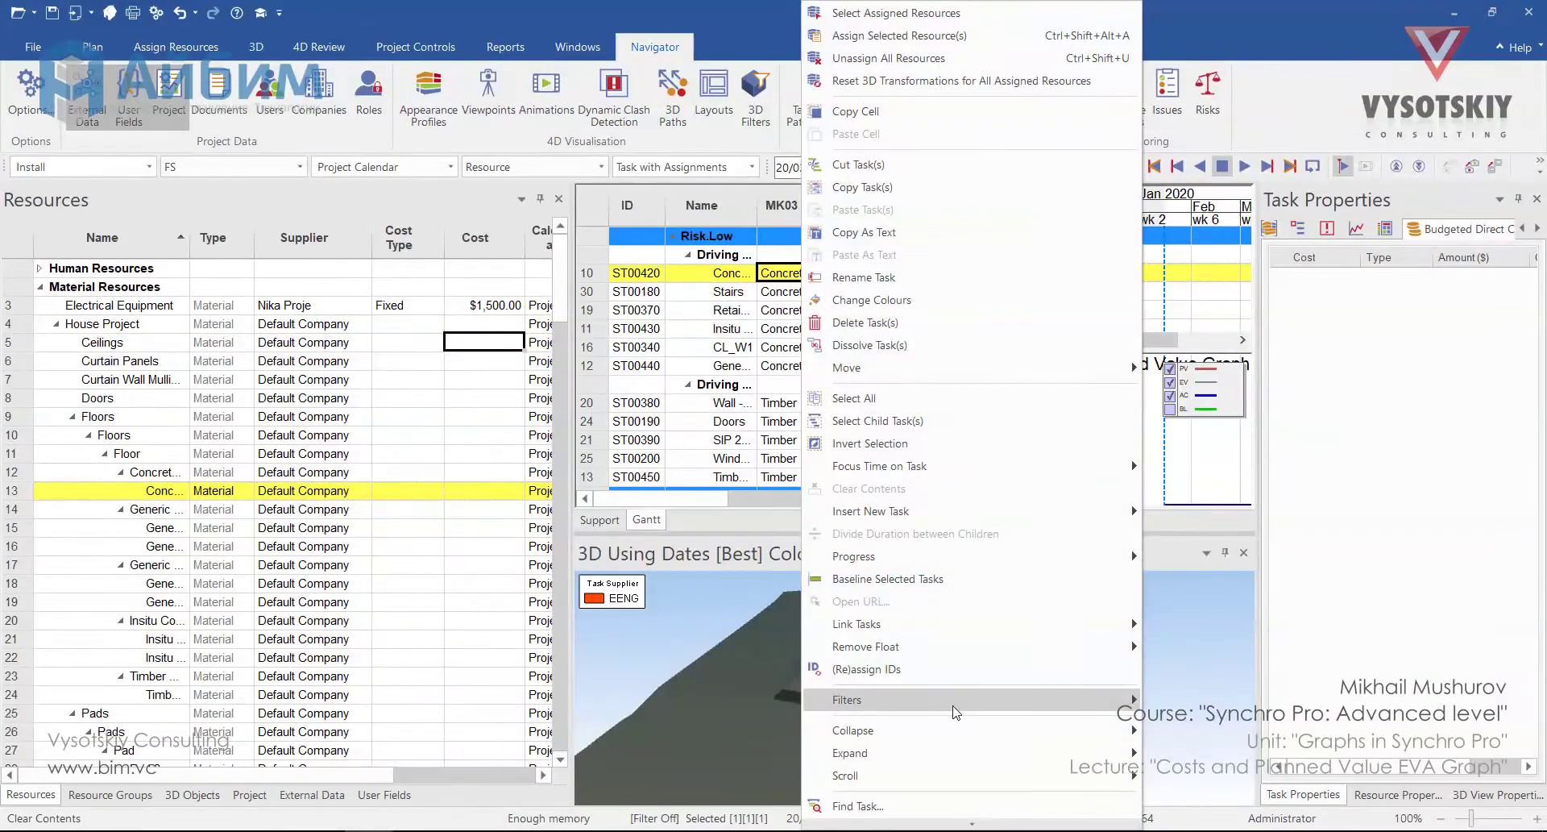
mouse_move(1093, 701)
click(1223, 693)
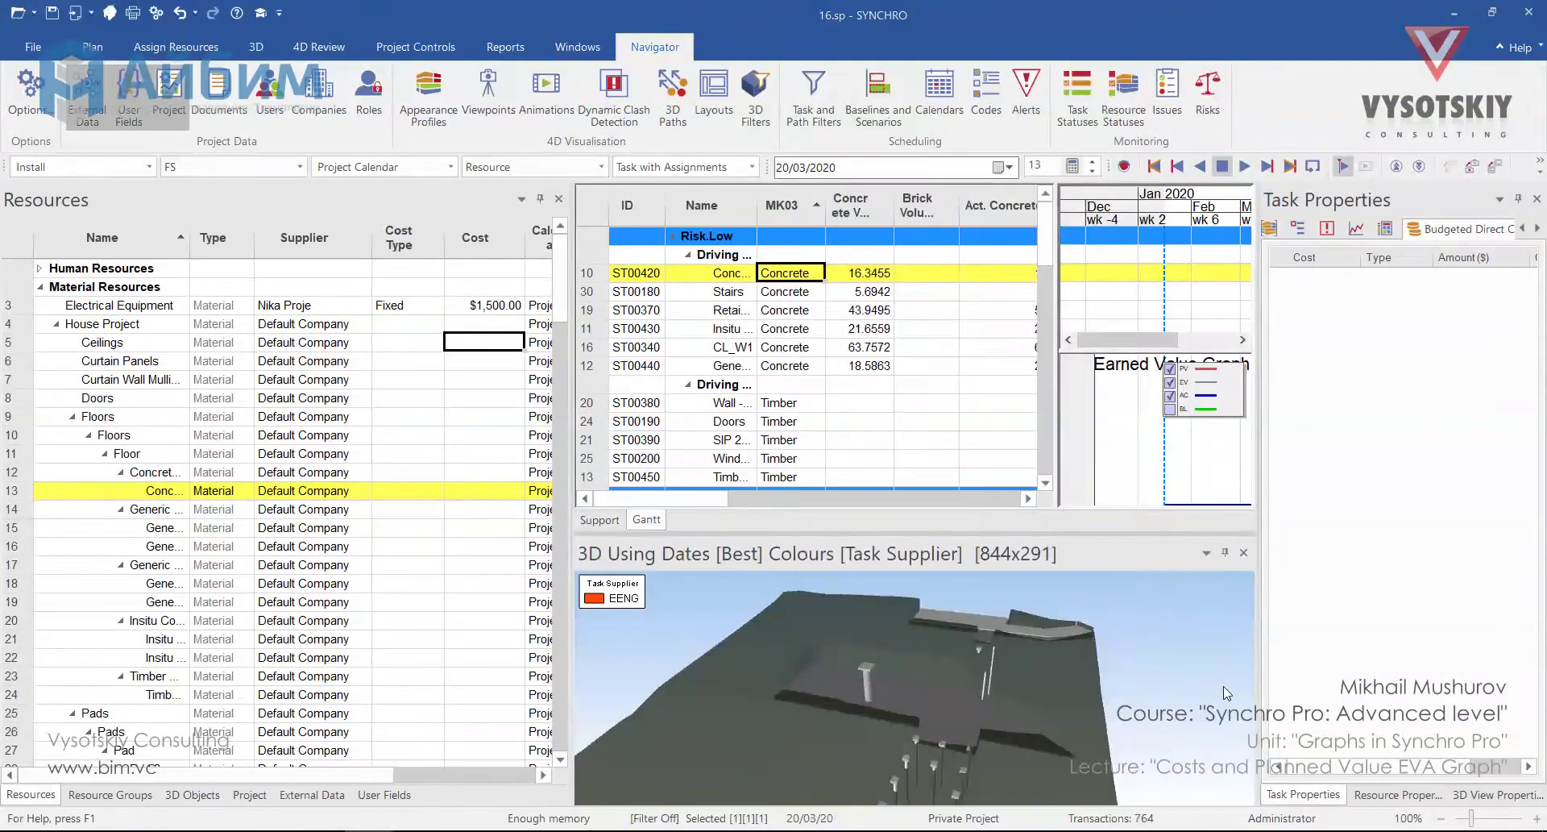
right_click(783, 274)
click(1185, 691)
Step: Select all the filtered concrete tasks and assign the Concrete Crew to them
key(ctrl+a)
click(655, 495)
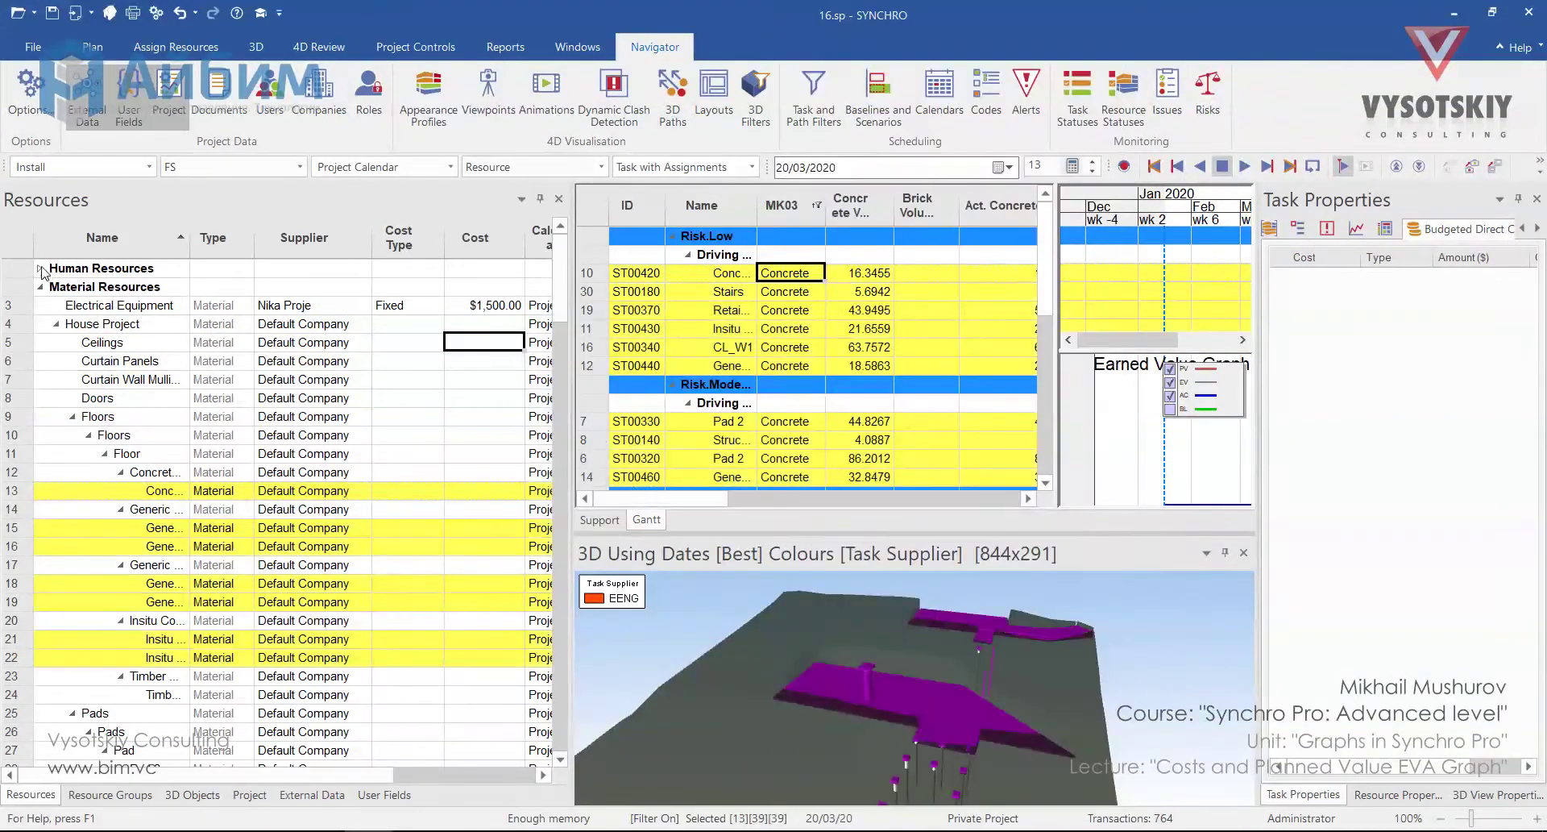
click(40, 268)
drag(121, 323, 415, 296)
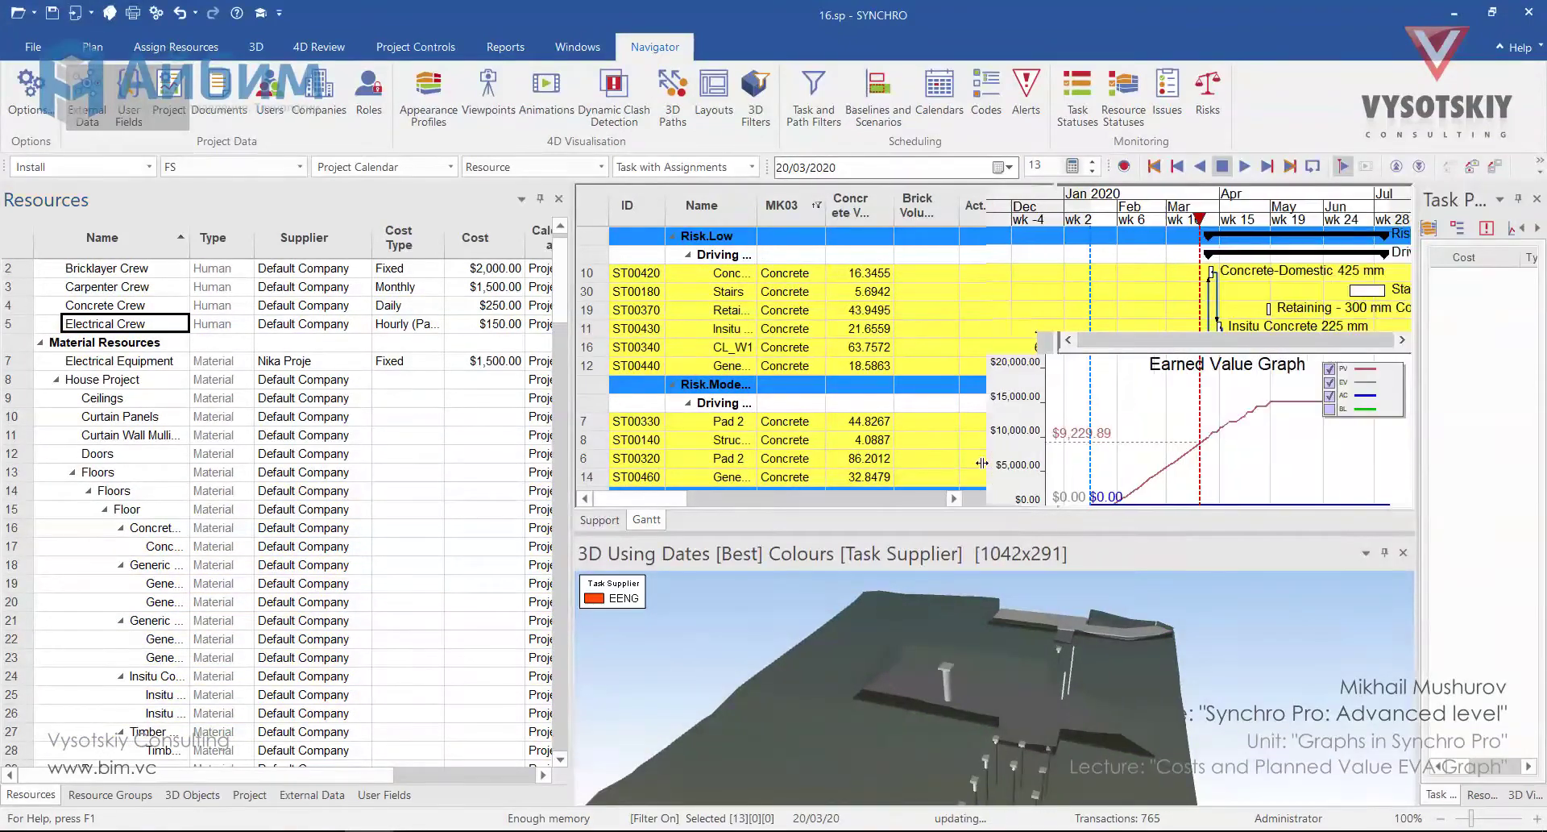
Step: Change the MK03 column filter to Brick and assign the Bricklayer Crew to all the filtered tasks
right_click(783, 209)
click(882, 380)
click(777, 325)
text(Brick)
click(948, 497)
key(ctrl+a)
click(647, 494)
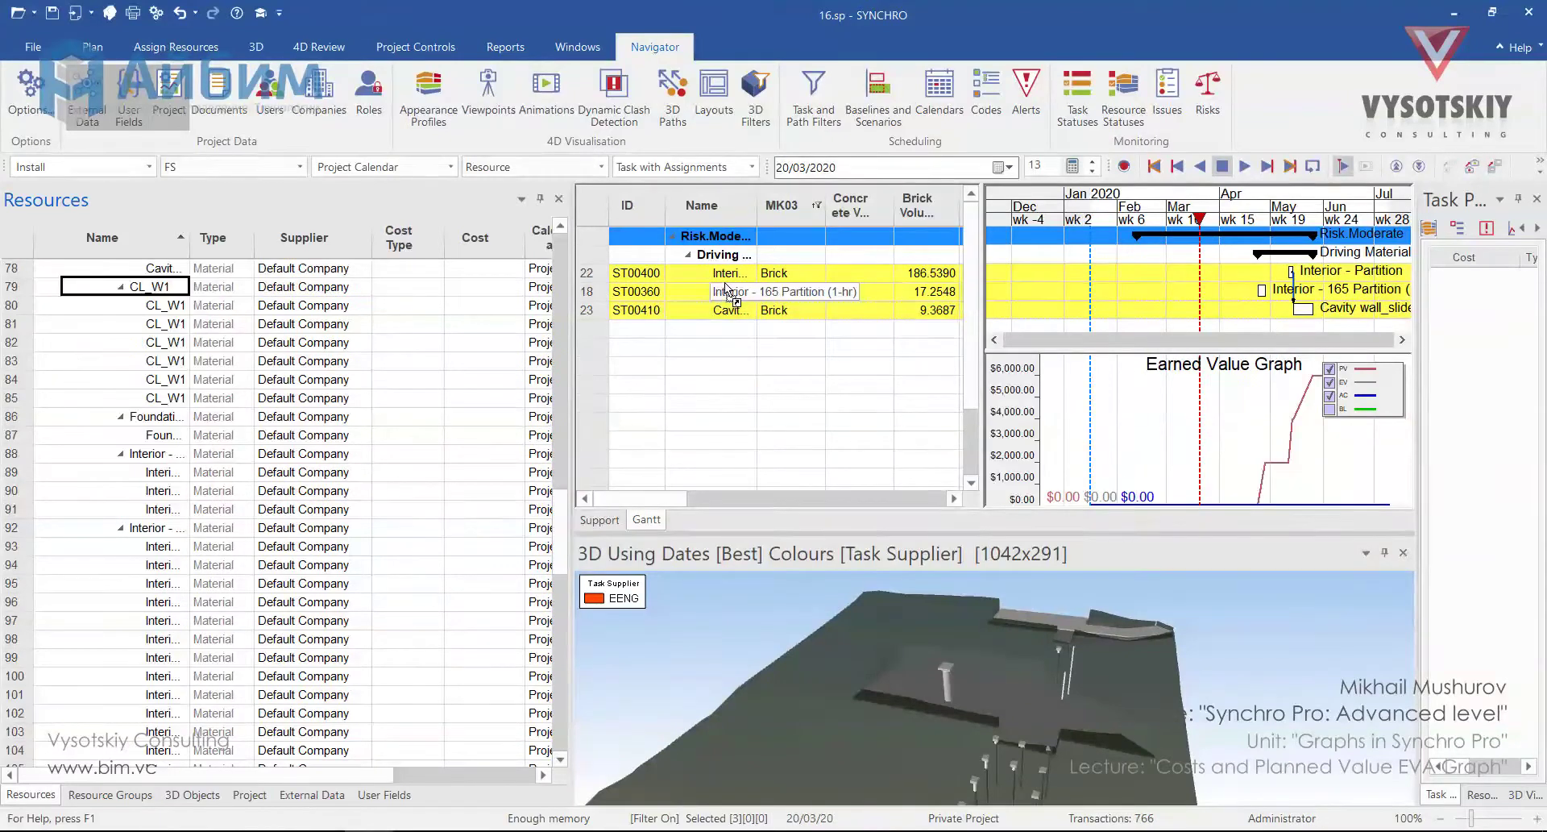
Step: Clear the MK03 column filter and set the Earned Value Graph to plot All Tasks
right_click(786, 204)
click(844, 397)
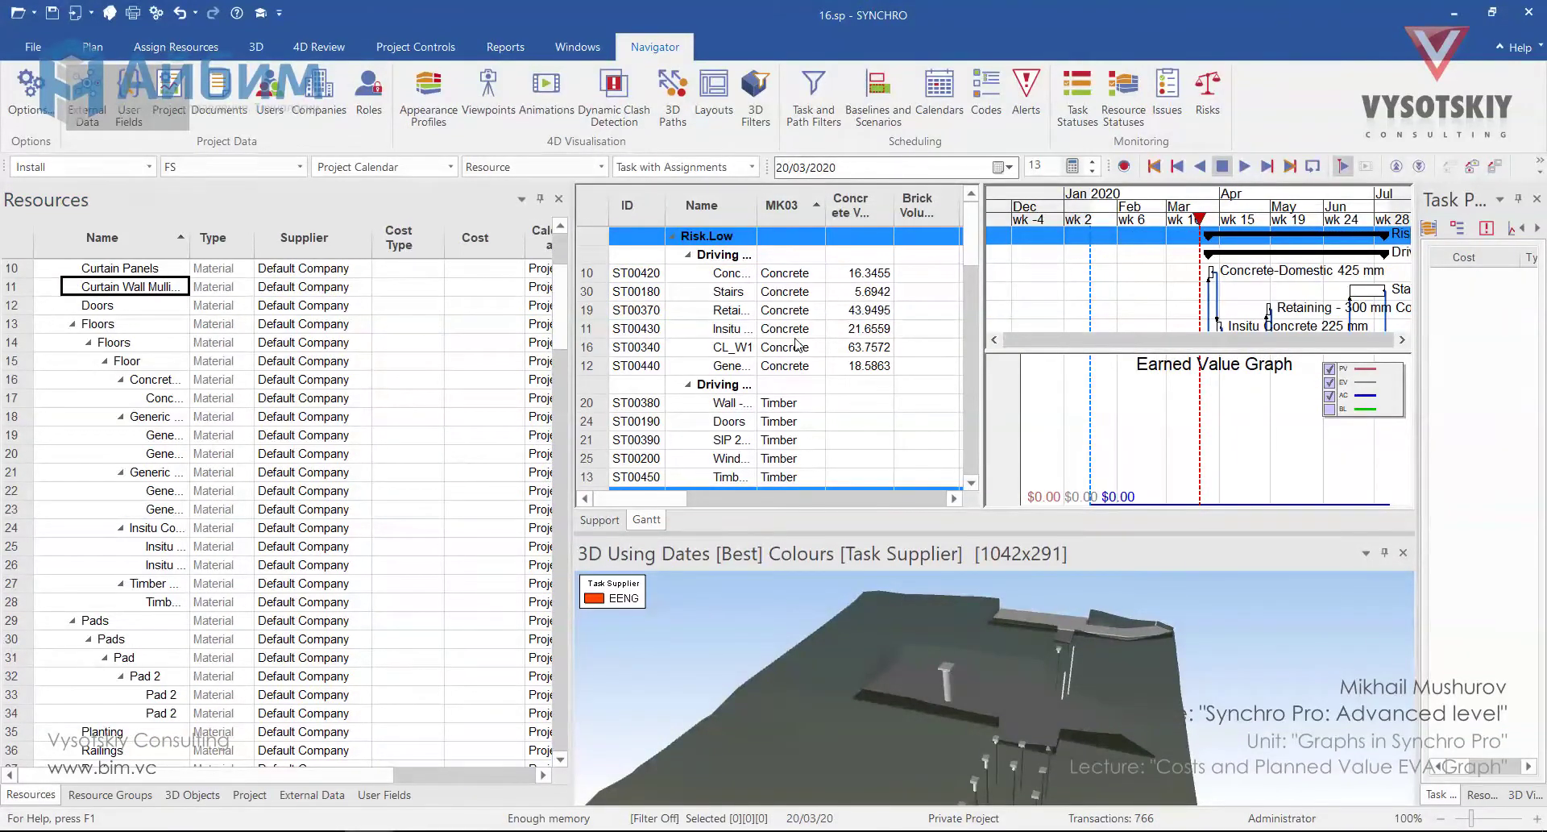
right_click(1122, 416)
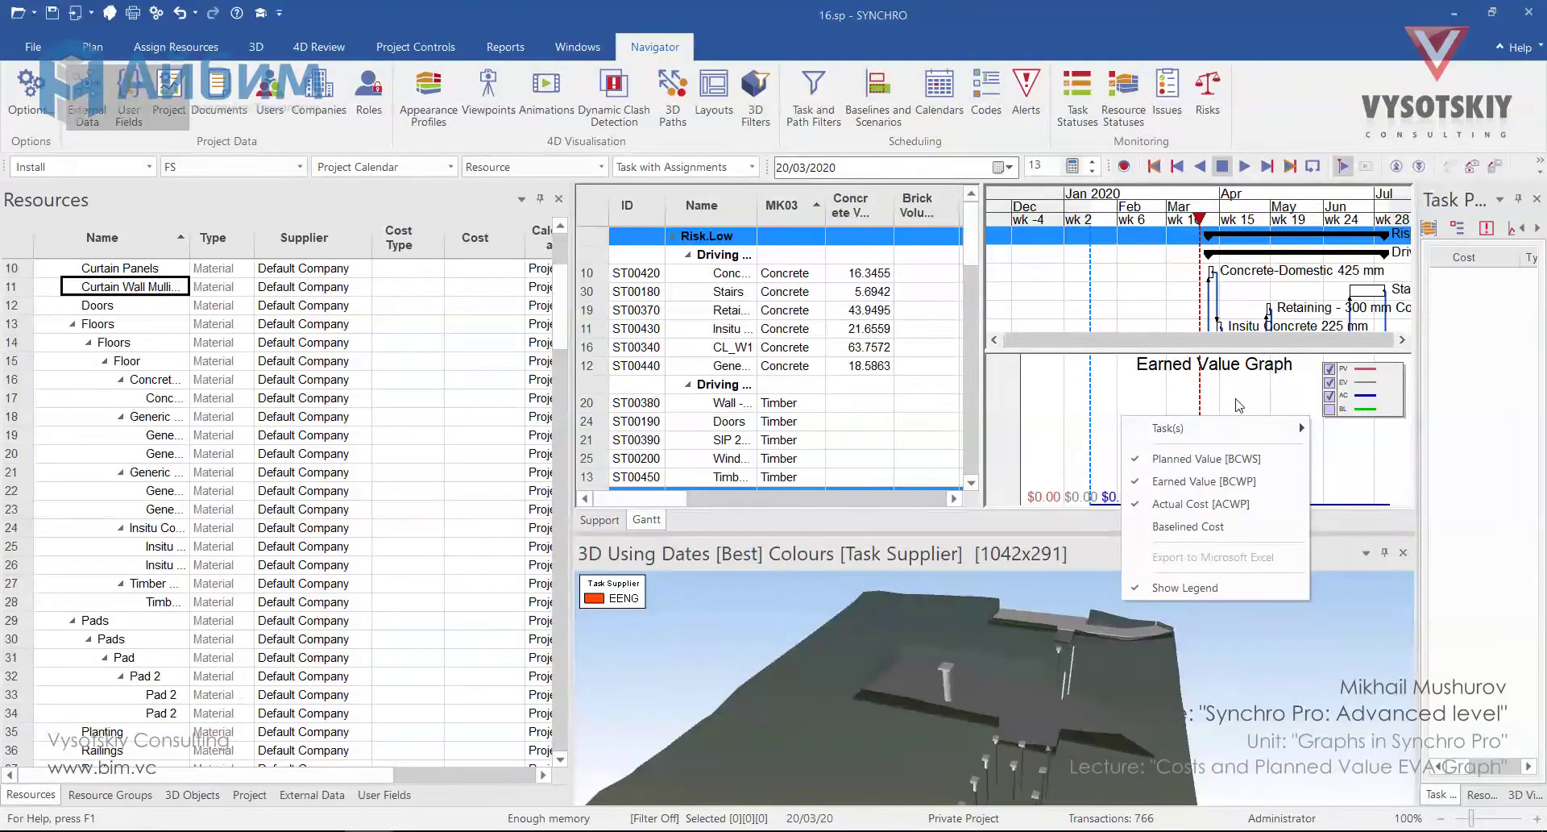
mouse_move(1282, 428)
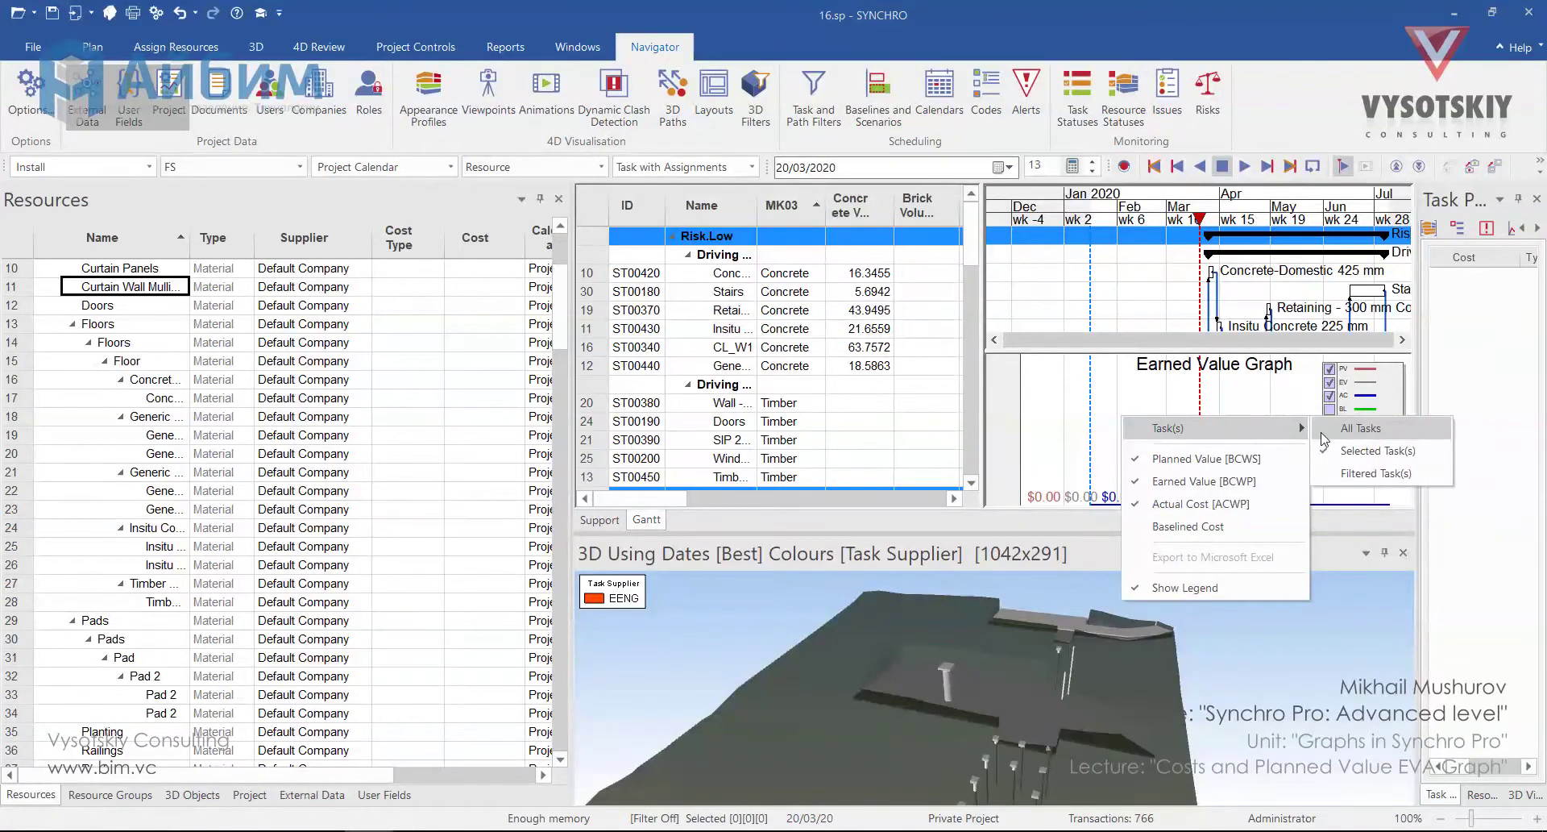
click(1362, 428)
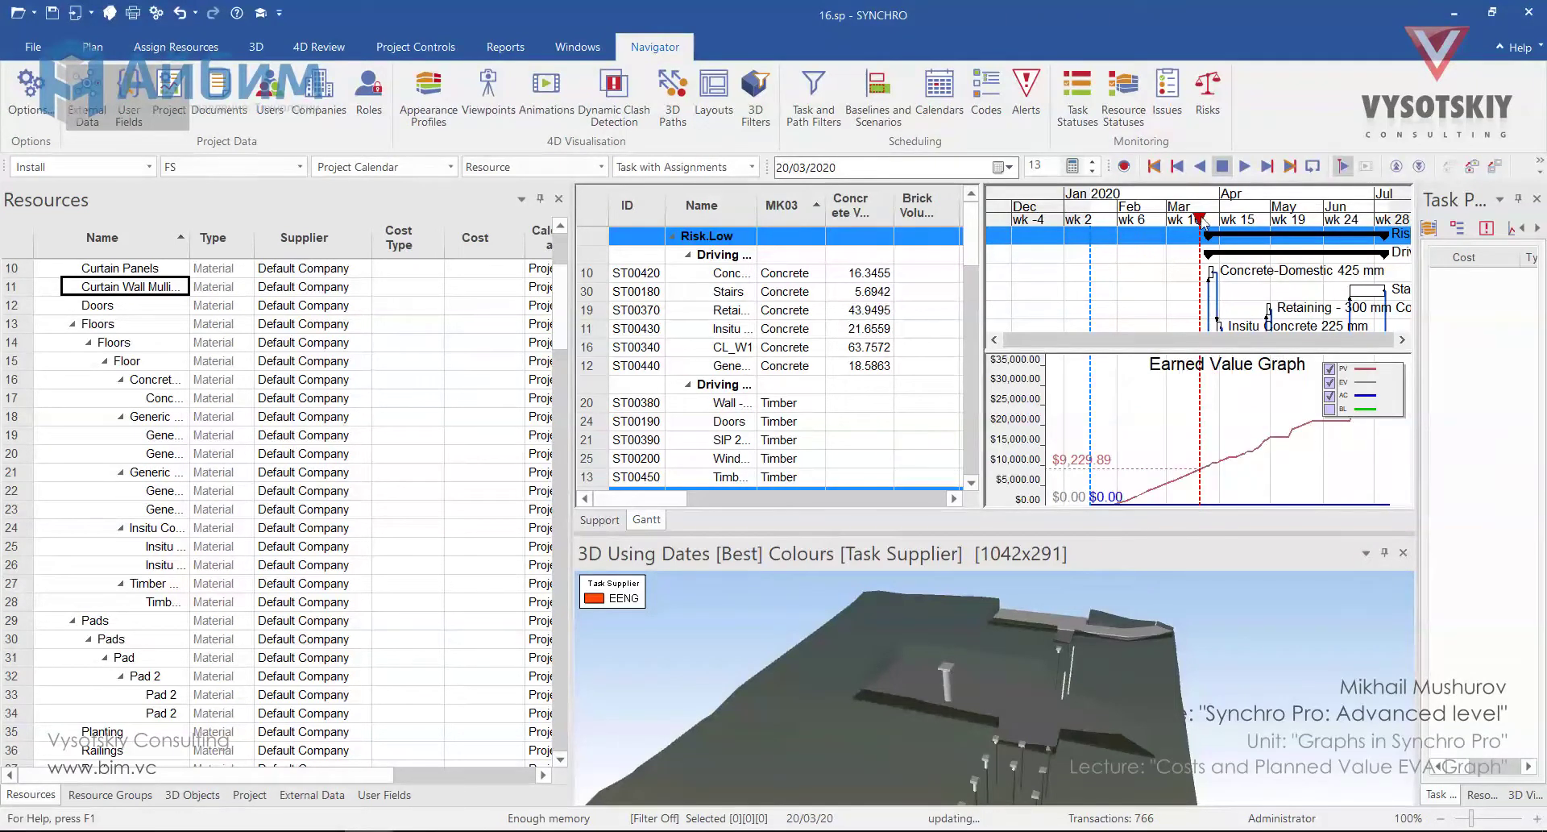
Step: Show the project's cost breakdown and move the focus date to 06/07/2020 to compare the planned value with the budgeted total
mouse_move(1200, 218)
mouse_down()
mouse_move(1391, 241)
mouse_move(1060, 340)
mouse_move(1115, 338)
mouse_up()
click(249, 794)
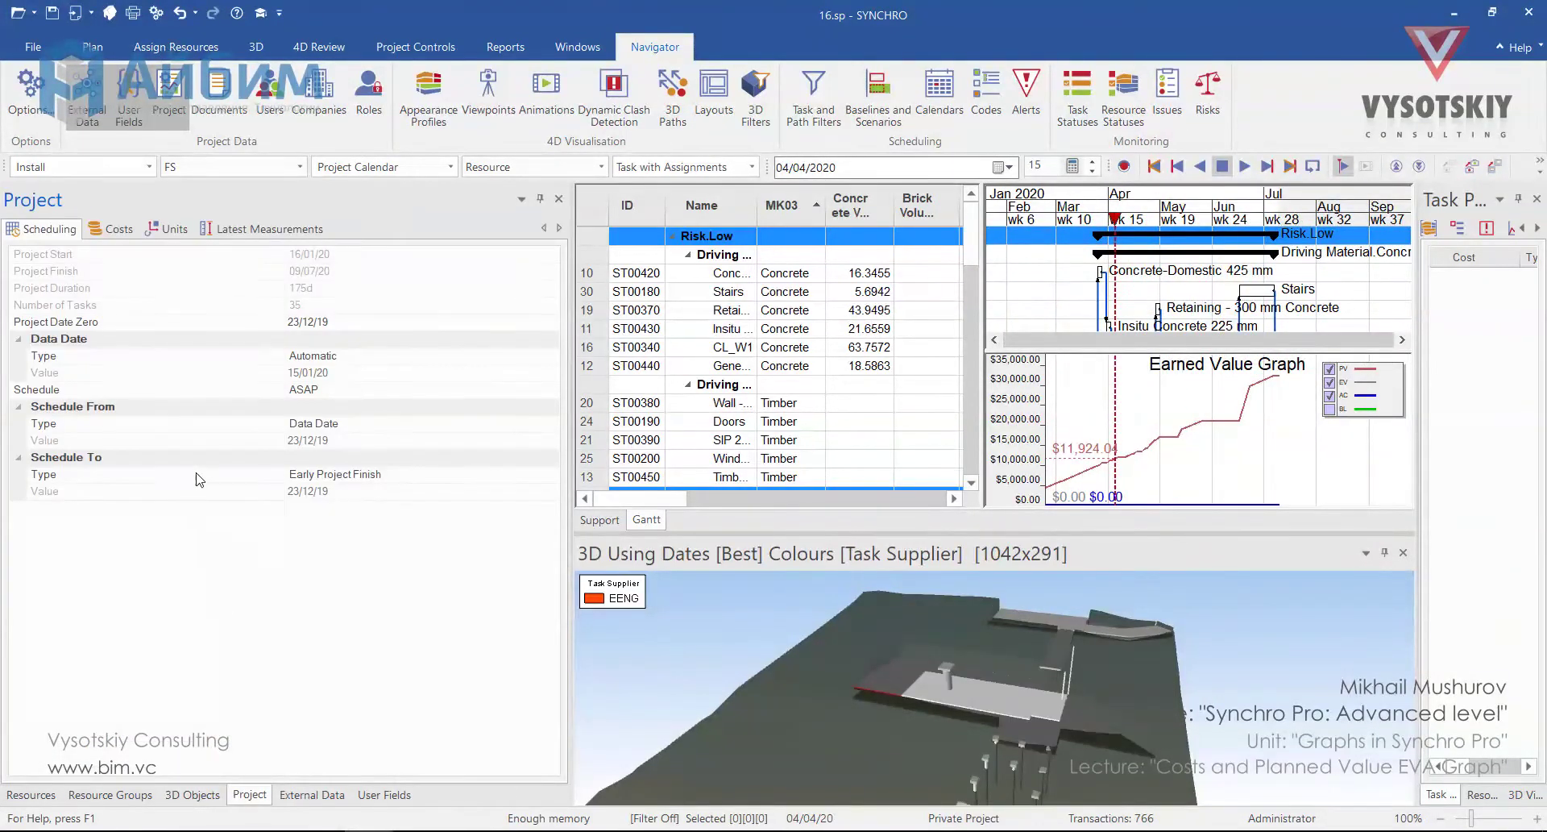
click(118, 231)
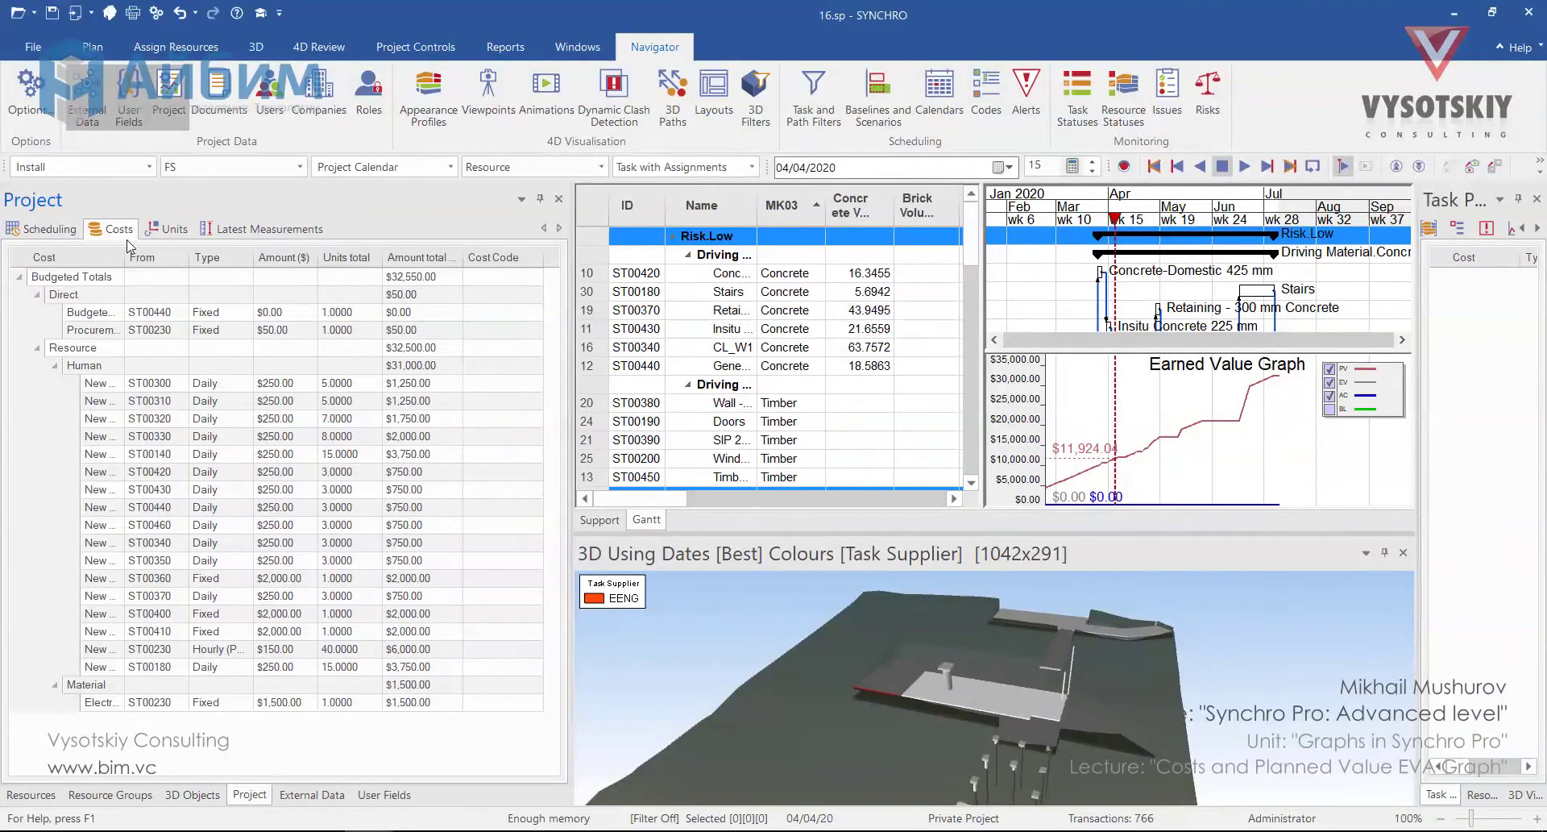
mouse_move(1124, 219)
mouse_down()
mouse_move(1291, 236)
mouse_move(1274, 233)
mouse_up()
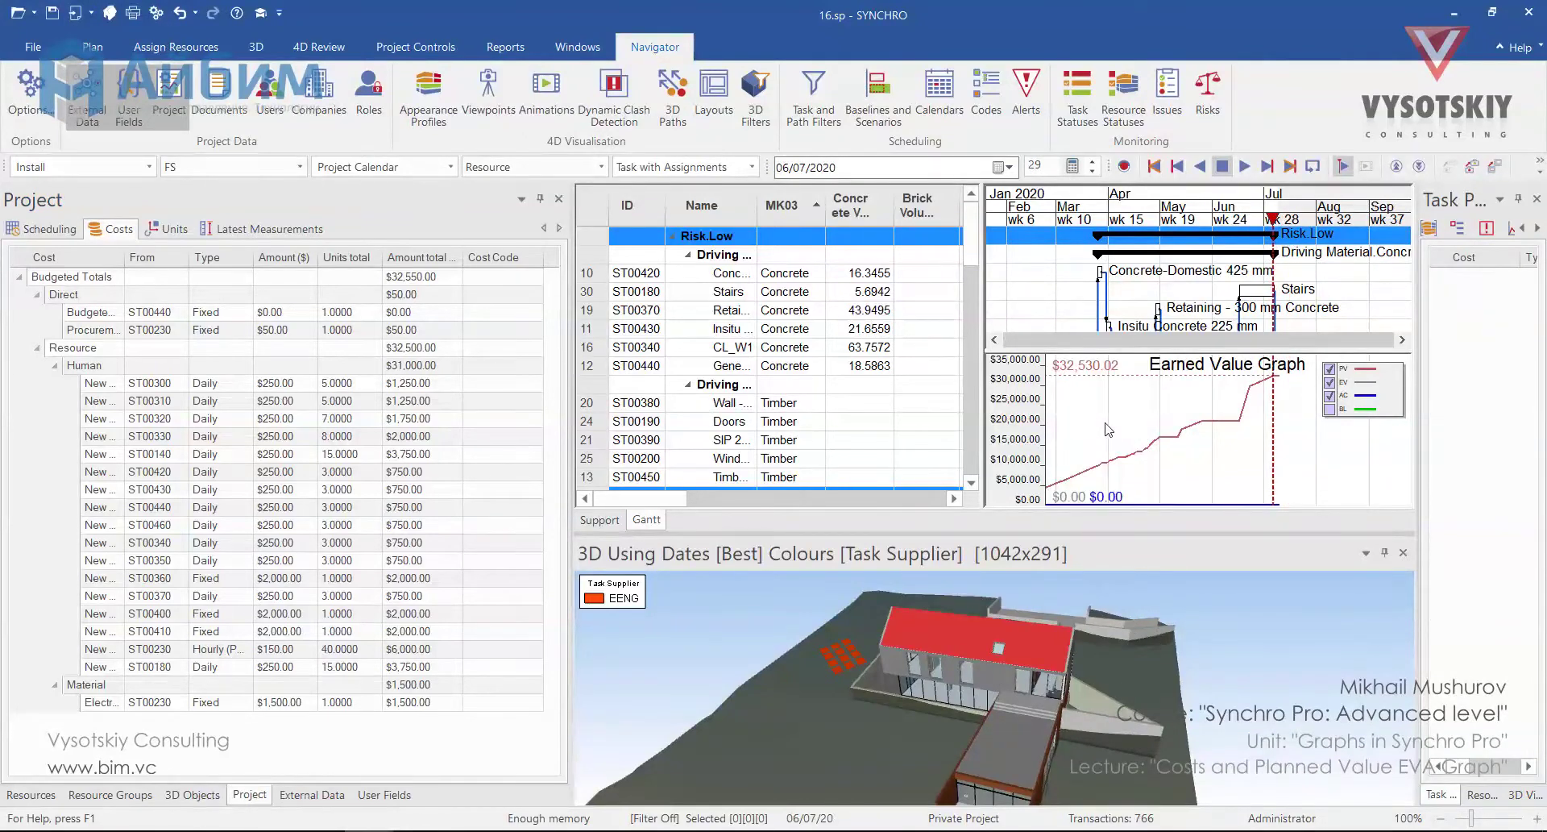
Step: Start exporting the Earned Value Graph to a Microsoft Excel file
right_click(1162, 426)
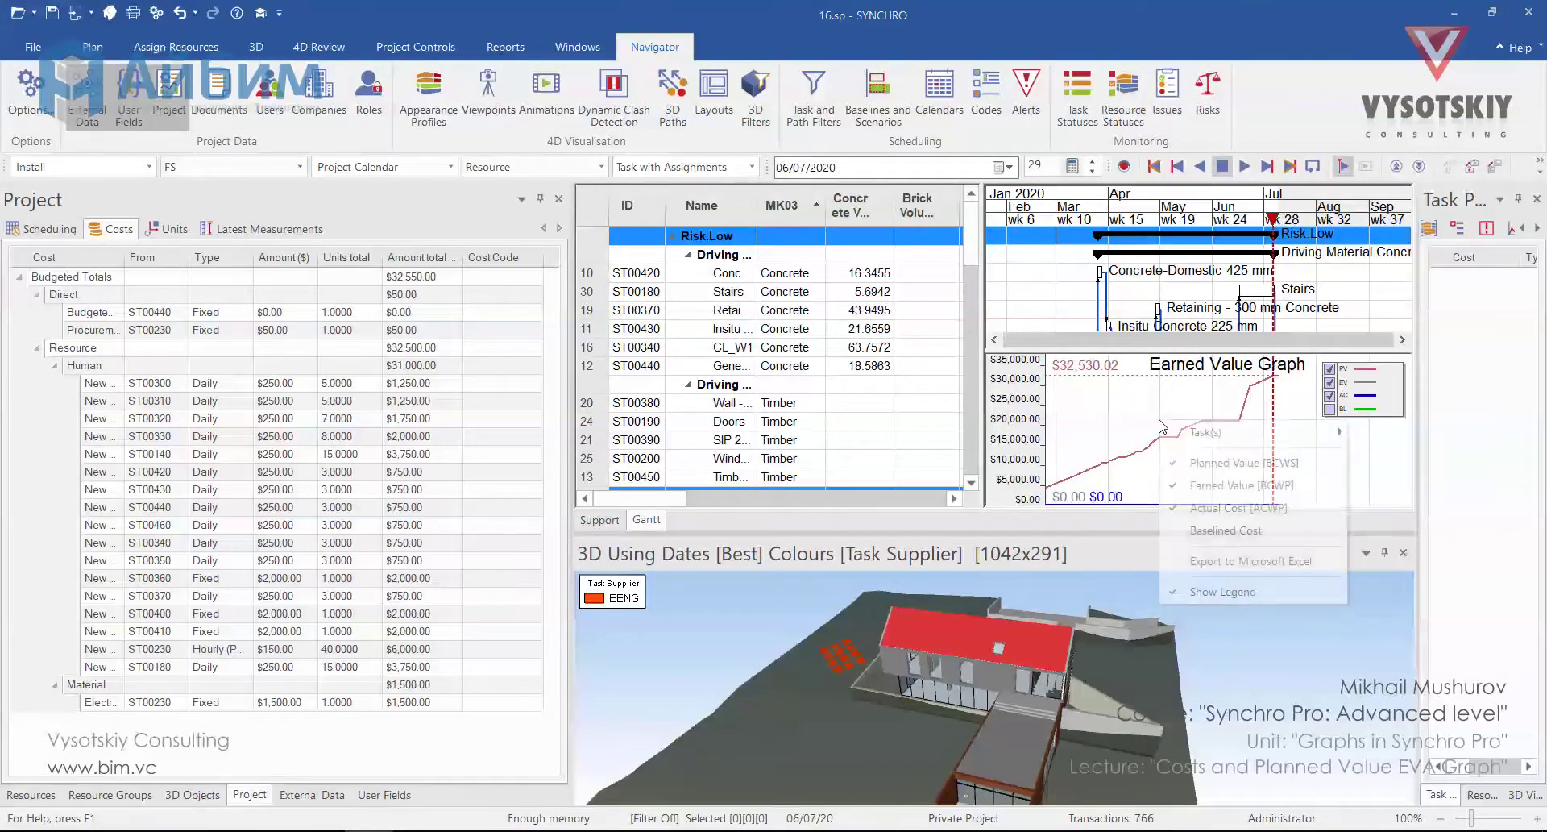
click(1232, 562)
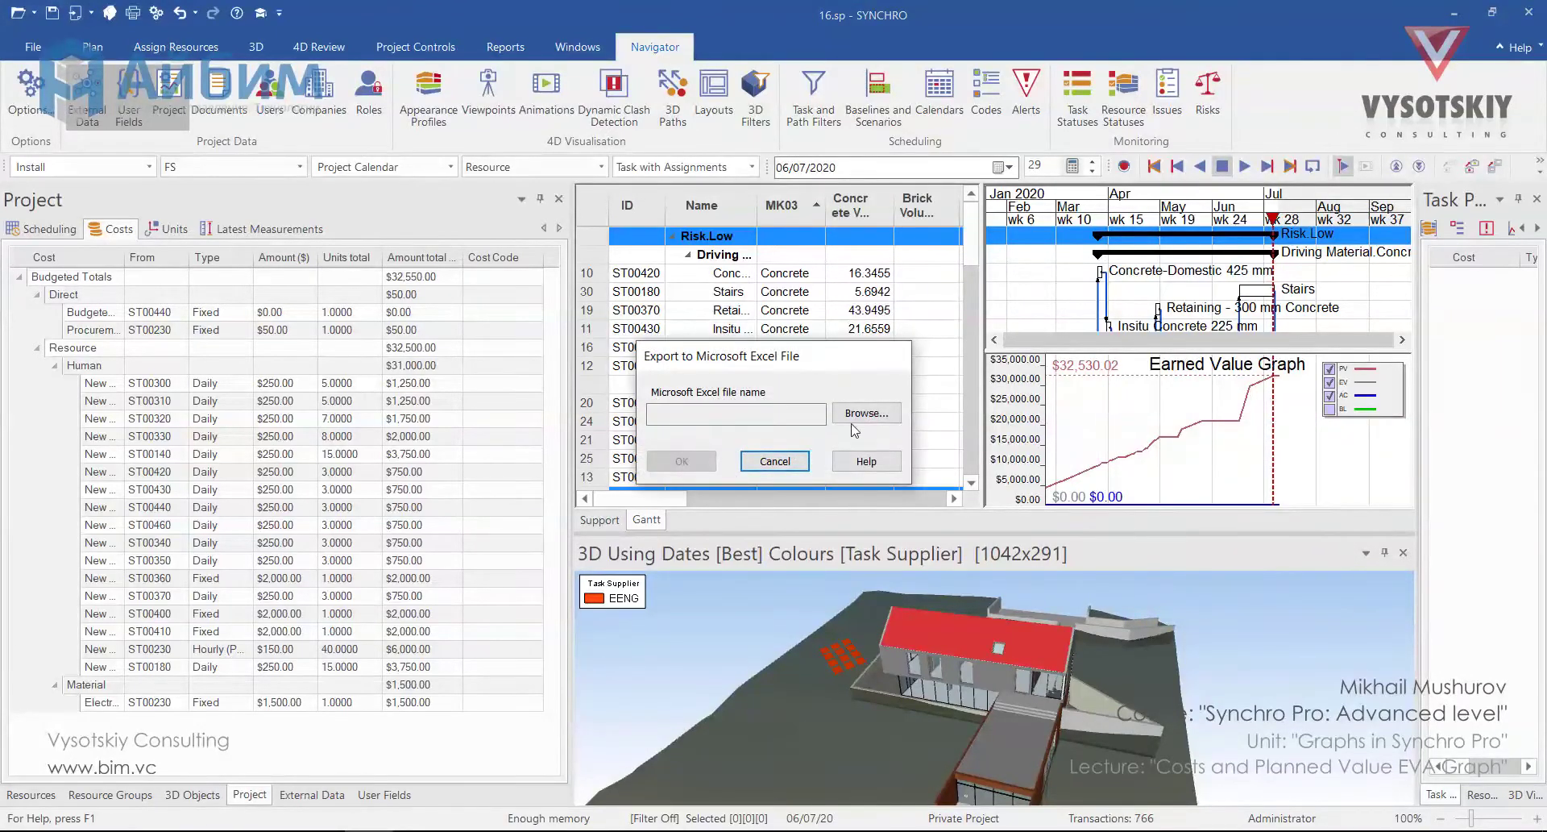